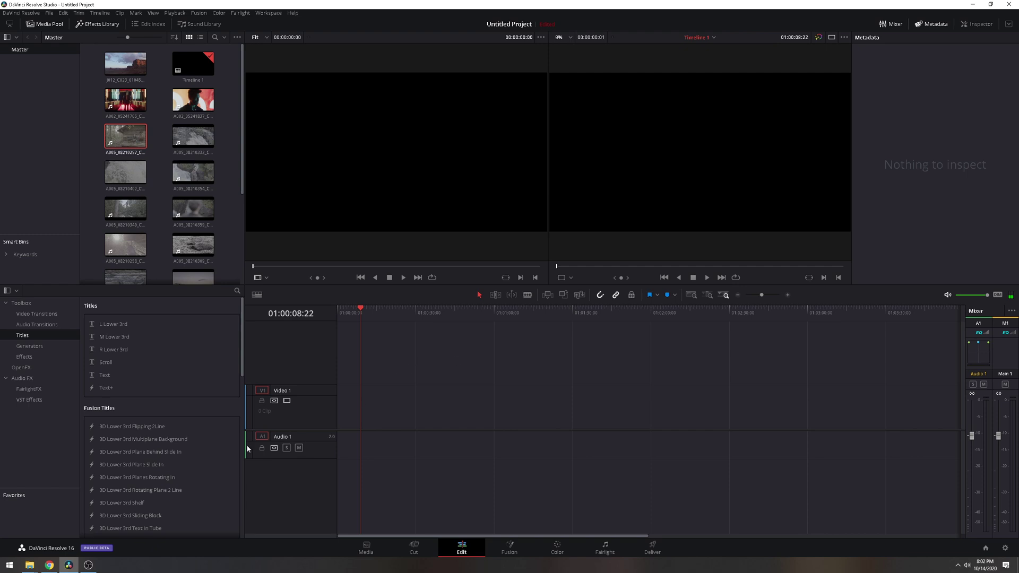
pyautogui.click(49, 565)
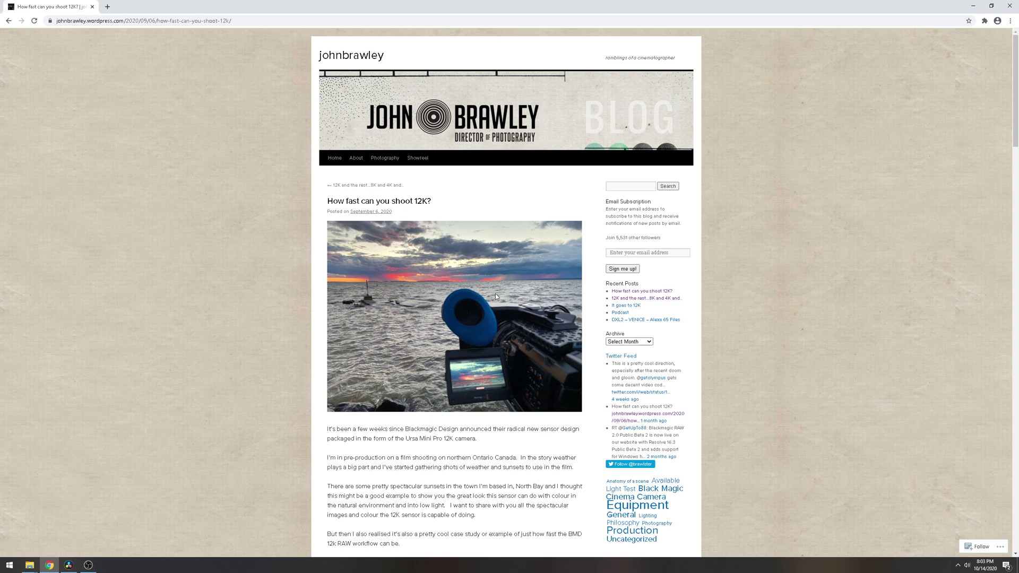
pyautogui.scroll(-2, 495, 295)
pyautogui.scroll(-2, 498, 313)
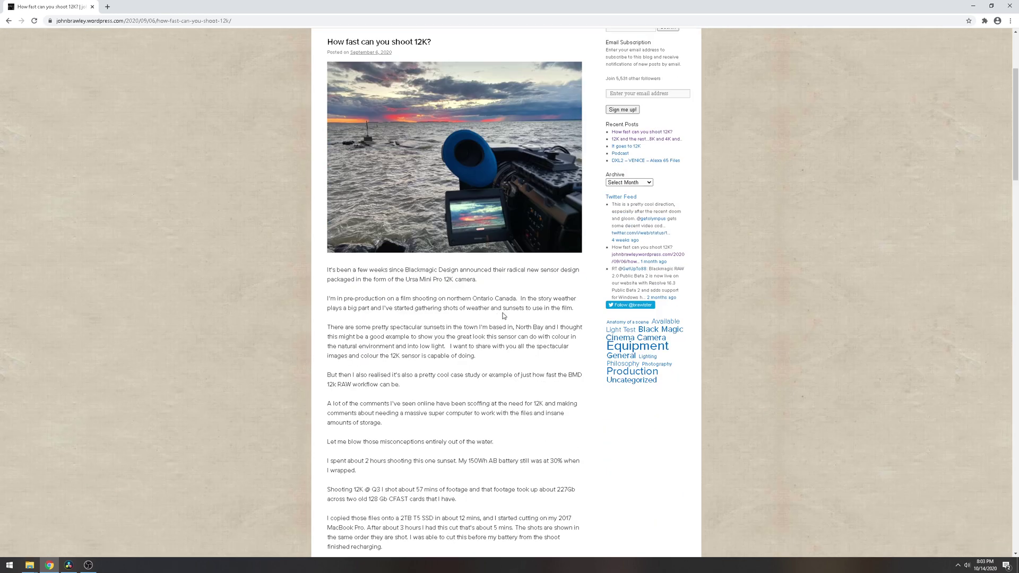
pyautogui.scroll(-3, 504, 316)
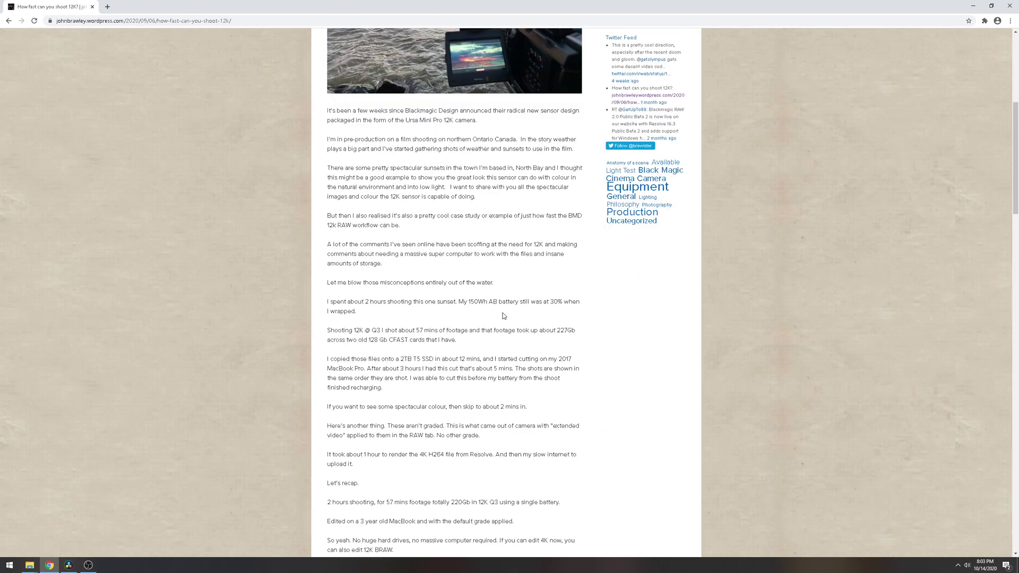
pyautogui.scroll(-3, 504, 316)
pyautogui.scroll(5, 504, 316)
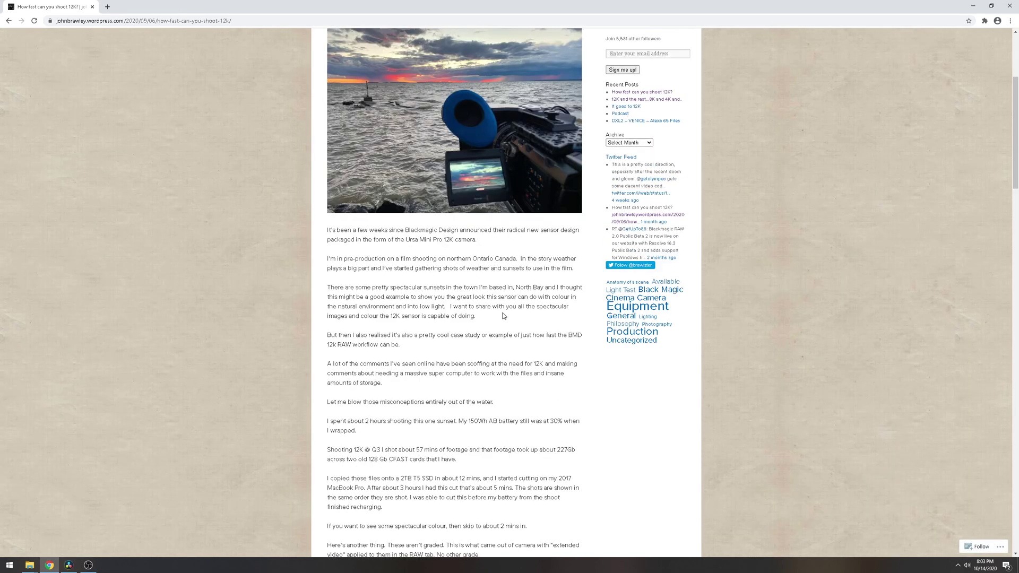
pyautogui.scroll(4, 504, 316)
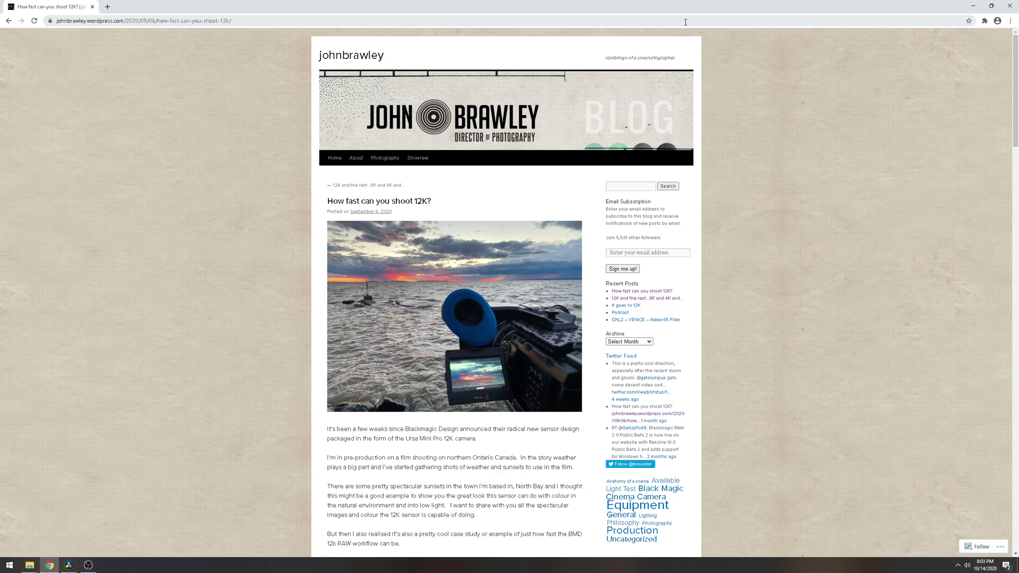
# - Return to Resolve, rewind the playhead to 01:00:00:00 and open the Preferences menu
pyautogui.click(971, 6)
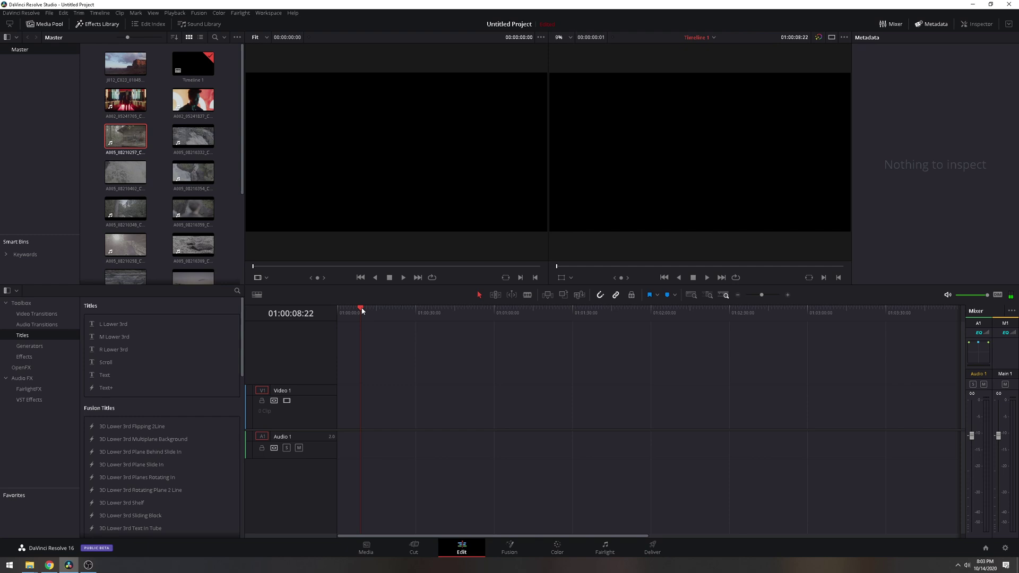
pyautogui.moveTo(362, 311); pyautogui.dragTo(327, 310)
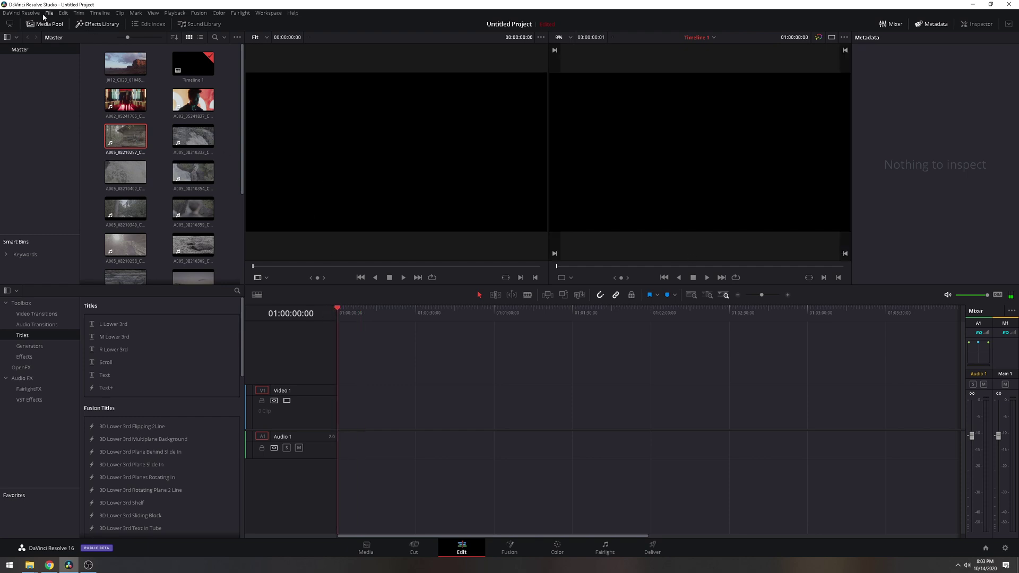
pyautogui.click(23, 13)
# - Keep CUDA processing with Manual GPU selection on the RTX 3090 and save the preferences
pyautogui.click(26, 51)
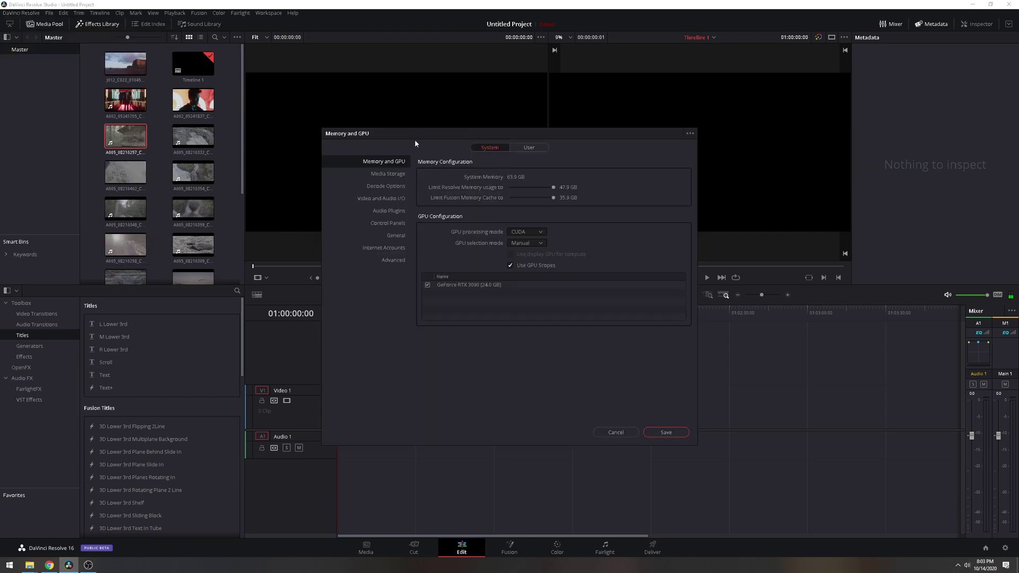
pyautogui.moveTo(415, 143); pyautogui.dragTo(448, 163)
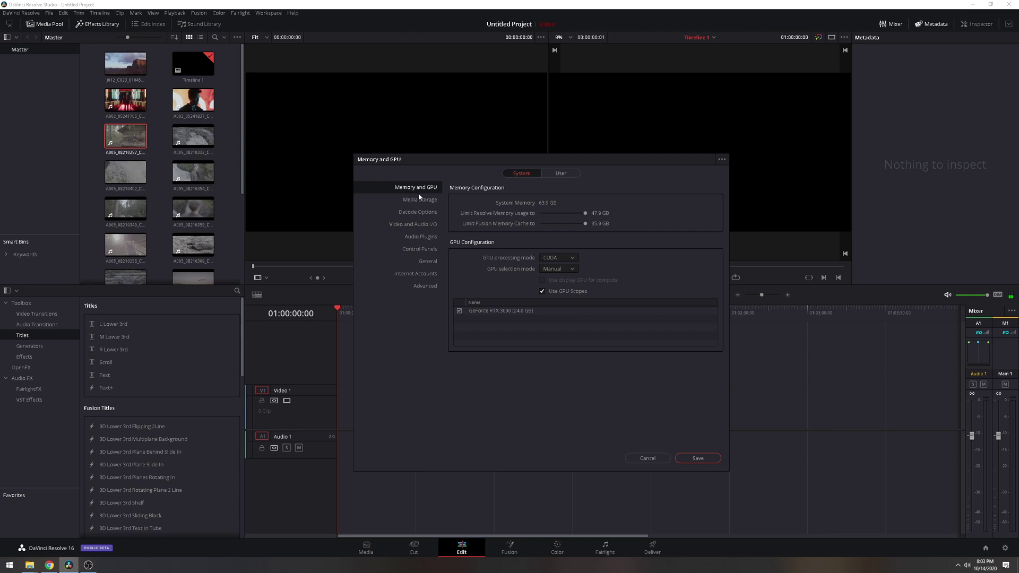
pyautogui.click(570, 260)
pyautogui.click(560, 250)
pyautogui.click(559, 268)
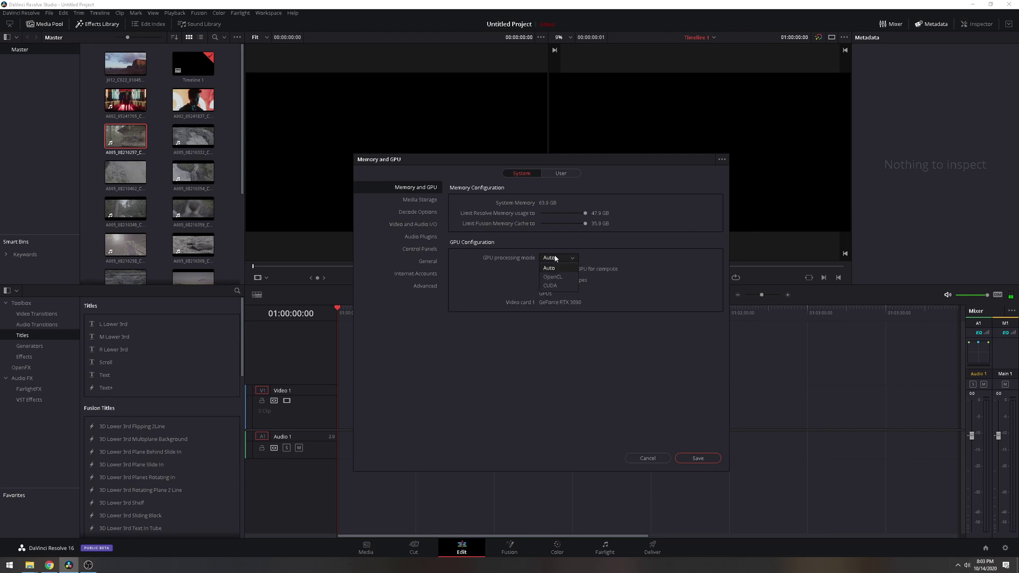
pyautogui.click(557, 280)
pyautogui.click(555, 288)
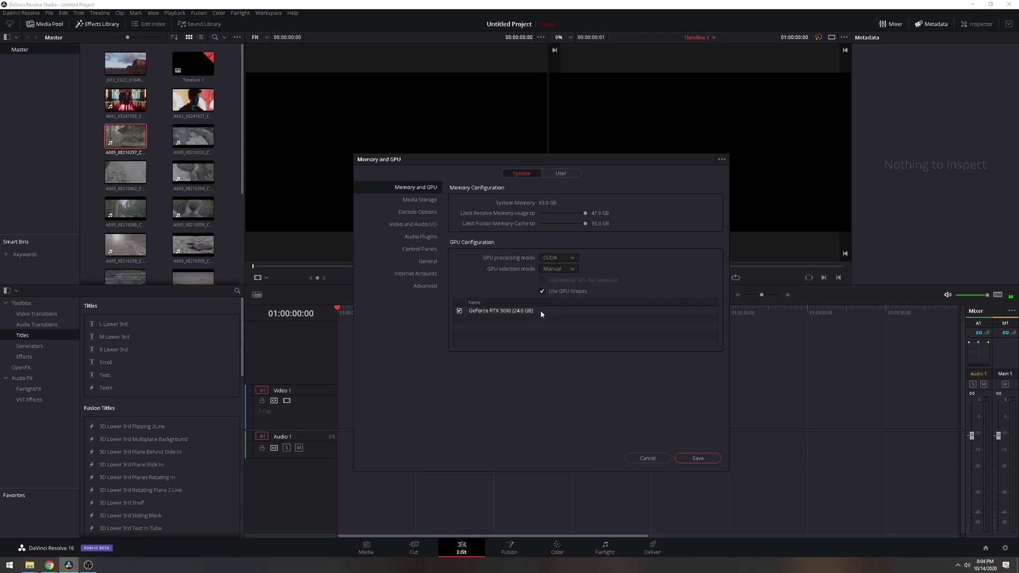
pyautogui.click(696, 458)
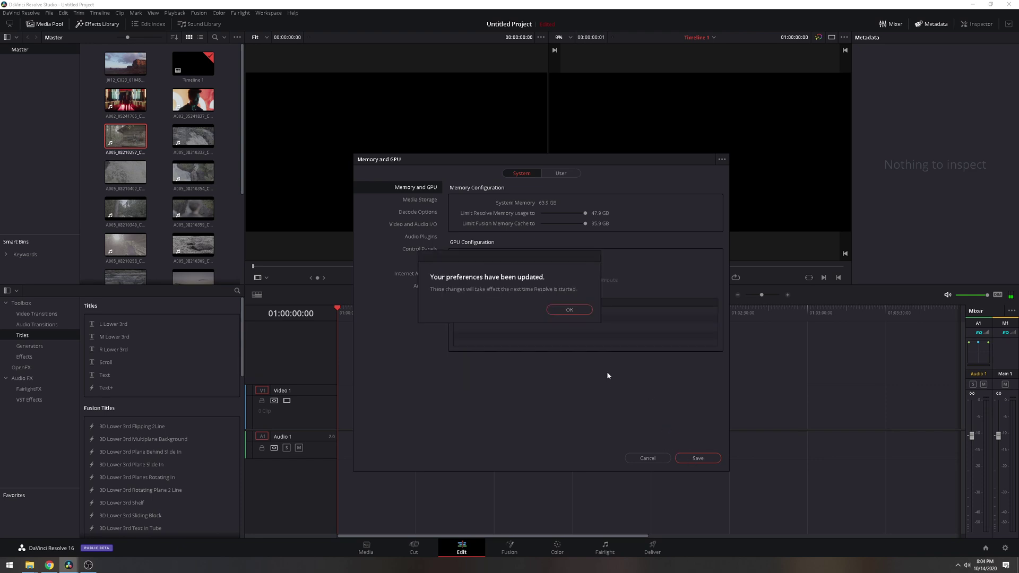
pyautogui.click(565, 310)
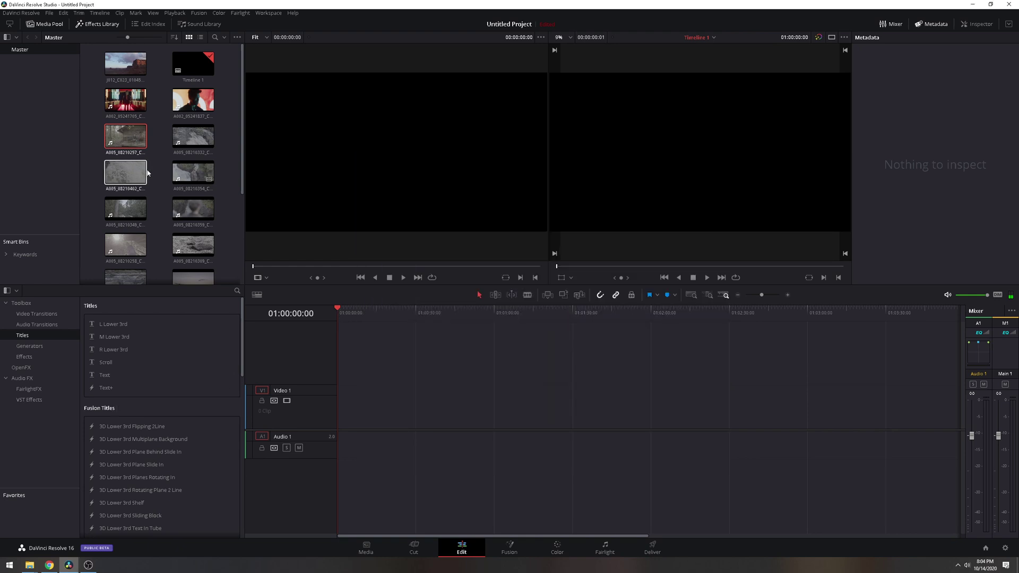
# - Select the J012 RED clip and check the 8192 x 4320 DCI timeline resolution without changing it
pyautogui.click(127, 65)
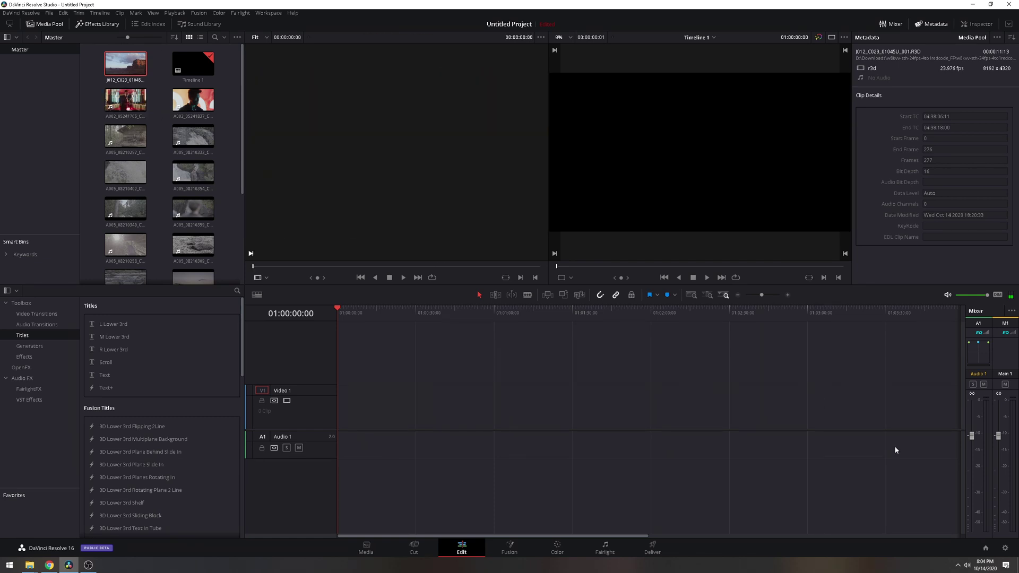
pyautogui.click(1005, 548)
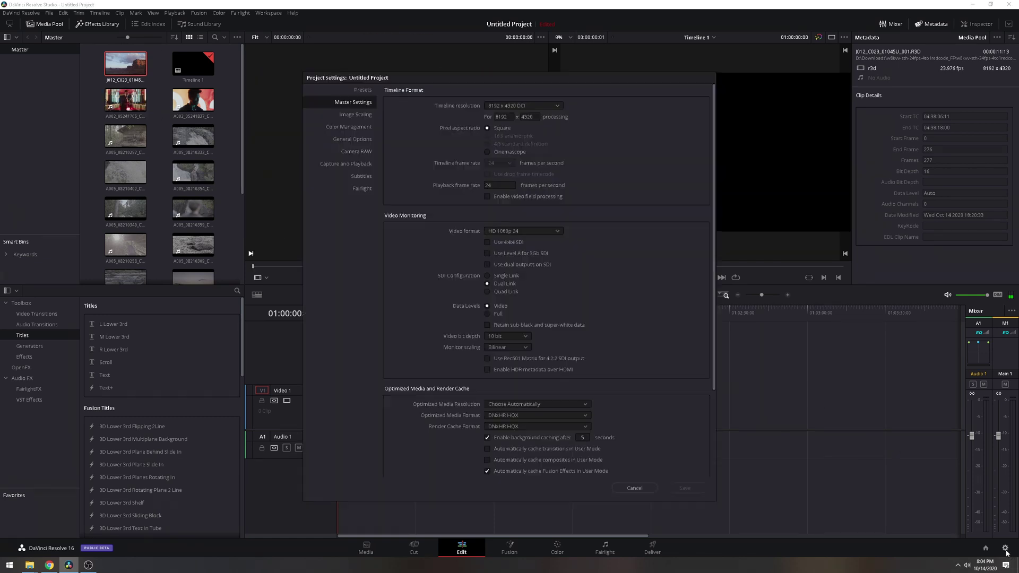
pyautogui.click(506, 105)
pyautogui.click(449, 141)
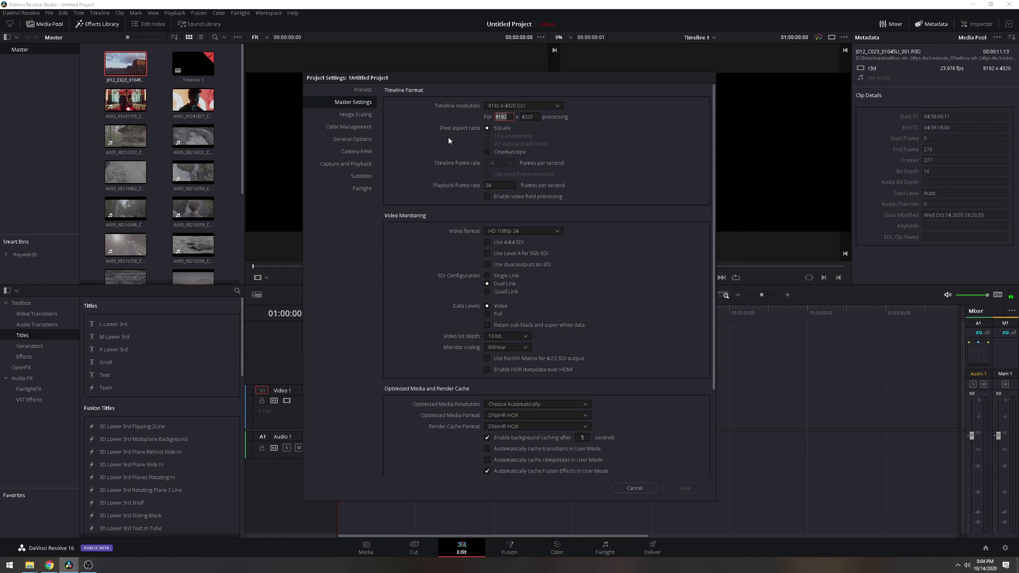
pyautogui.click(634, 488)
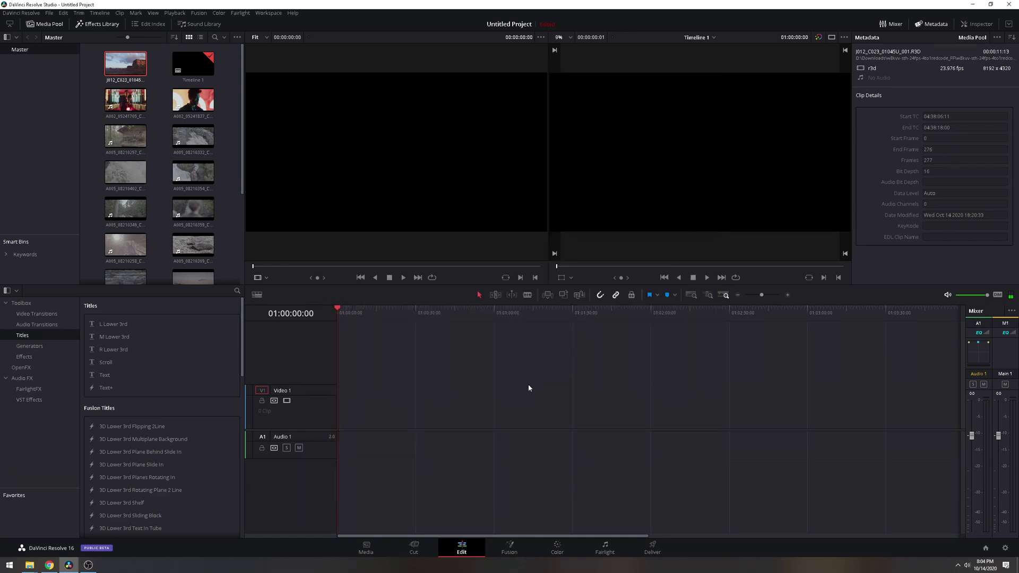
# - Select the 12K BRAW clip A005_08210257_C009 and set the timeline resolution to 12288 x 6480
pyautogui.click(130, 139)
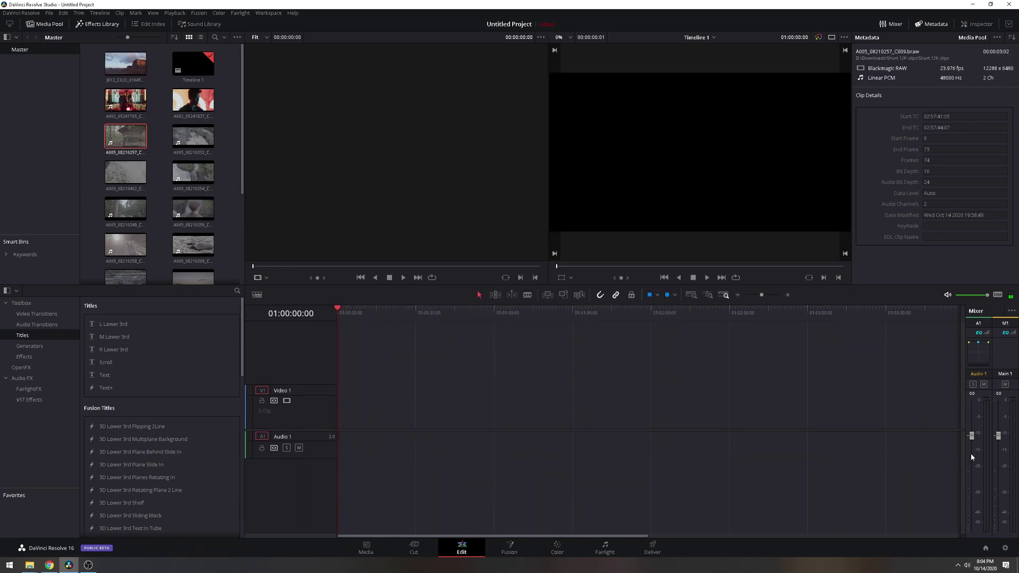
pyautogui.click(1005, 548)
pyautogui.click(501, 116)
pyautogui.write('122')
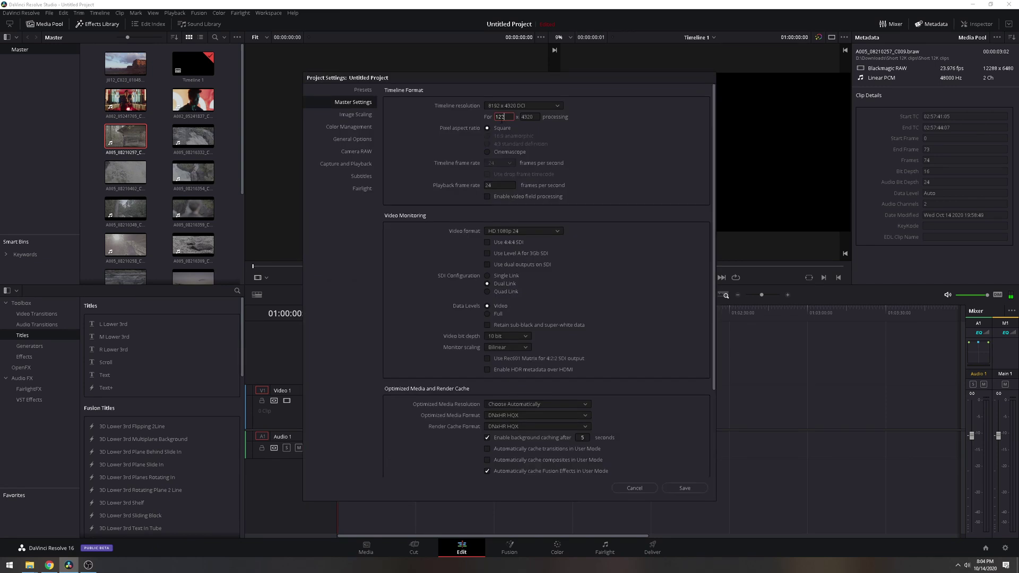
pyautogui.write('88')
pyautogui.press('Tab')
pyautogui.write('6480')
pyautogui.press('Tab')
pyautogui.click(685, 488)
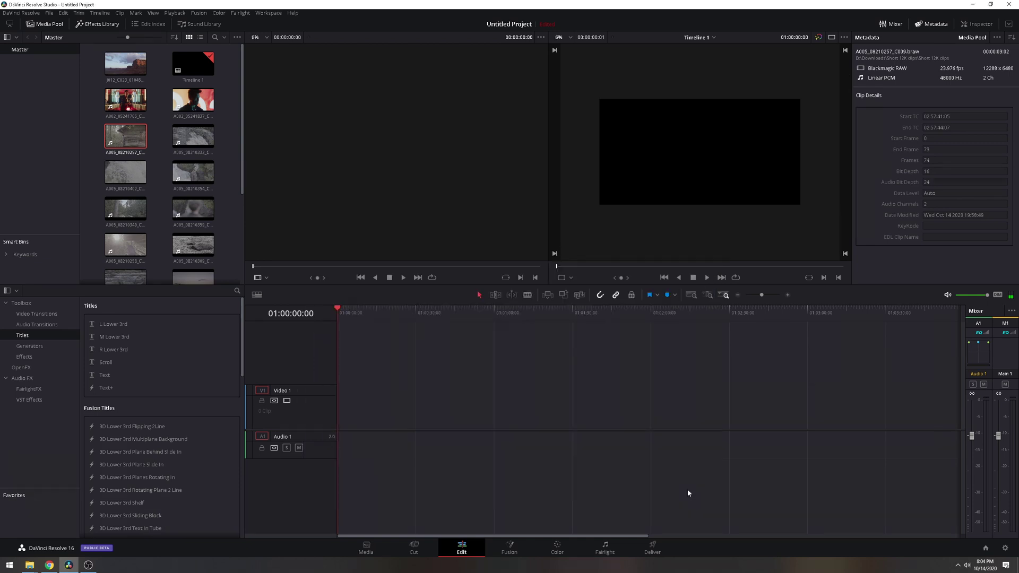
pyautogui.click(1006, 549)
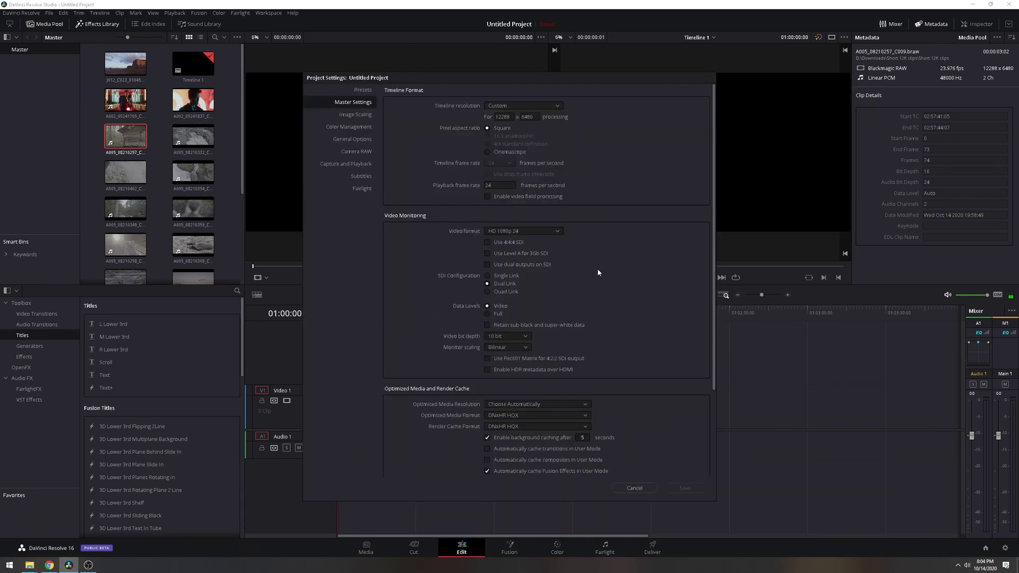
pyautogui.click(639, 491)
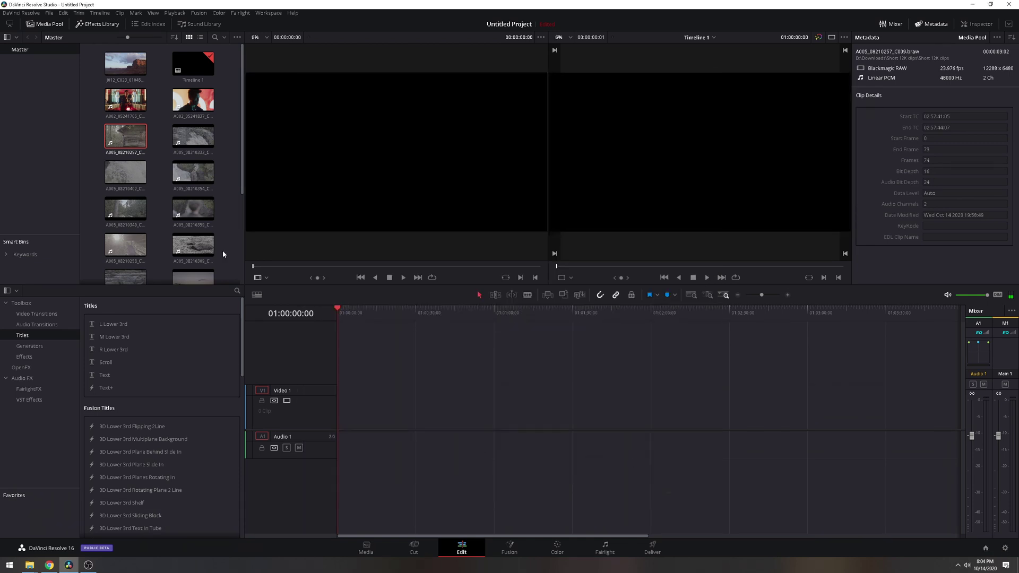
# - Switch the Metadata panel to the Camera group for the selected clip
pyautogui.click(1011, 38)
pyautogui.click(981, 47)
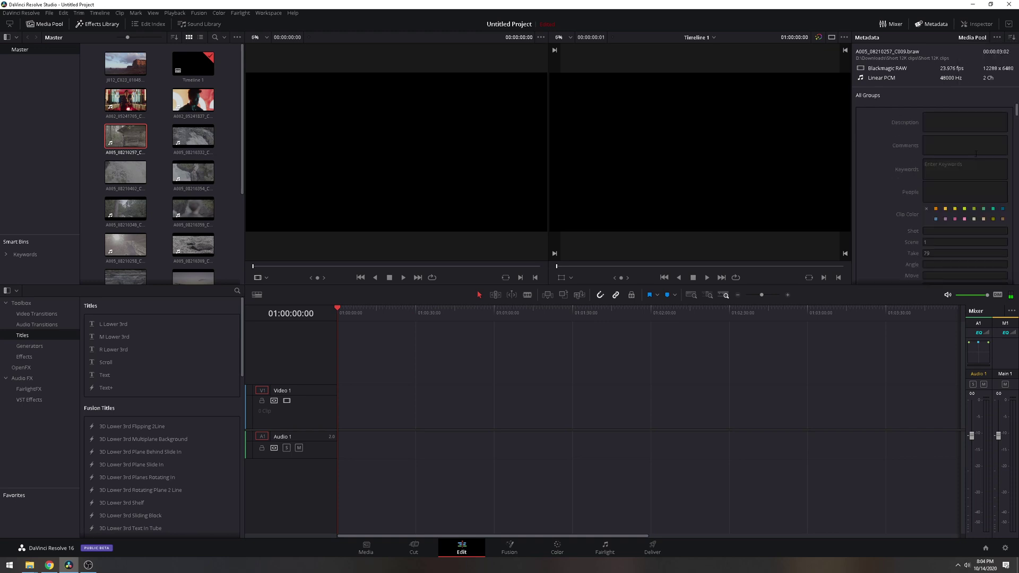
pyautogui.click(1012, 38)
pyautogui.click(977, 76)
pyautogui.moveTo(1016, 169); pyautogui.dragTo(1006, 271)
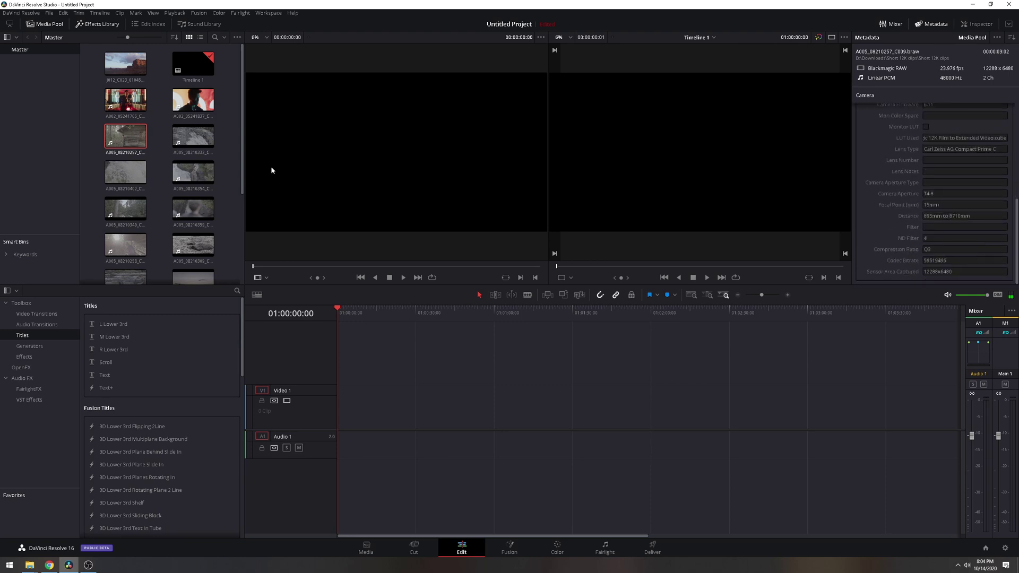
# - Place the 12K BRAW clip at the timeline start, then add and remove the waterfall clip
pyautogui.moveTo(135, 143); pyautogui.dragTo(353, 410)
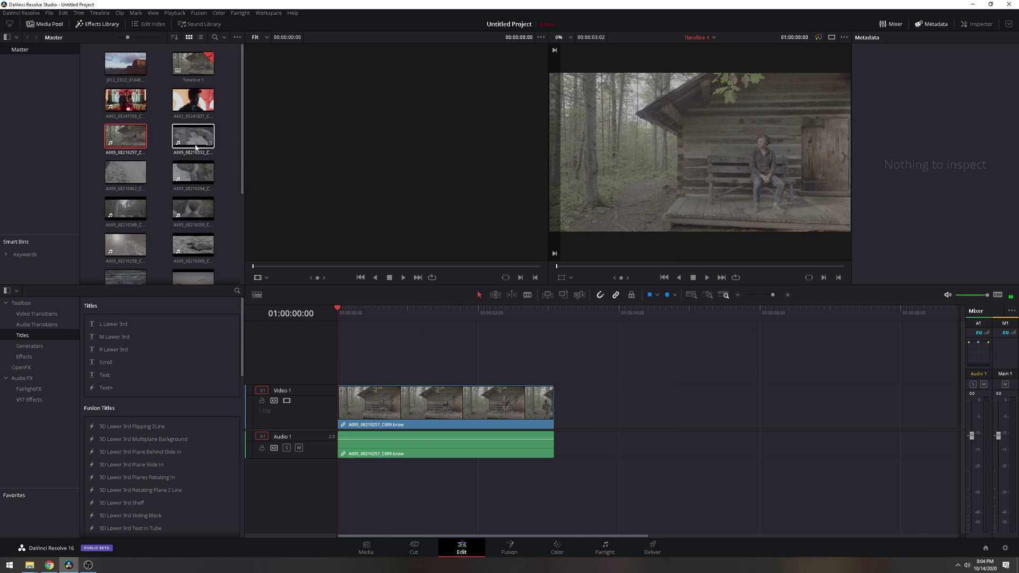
pyautogui.click(196, 174)
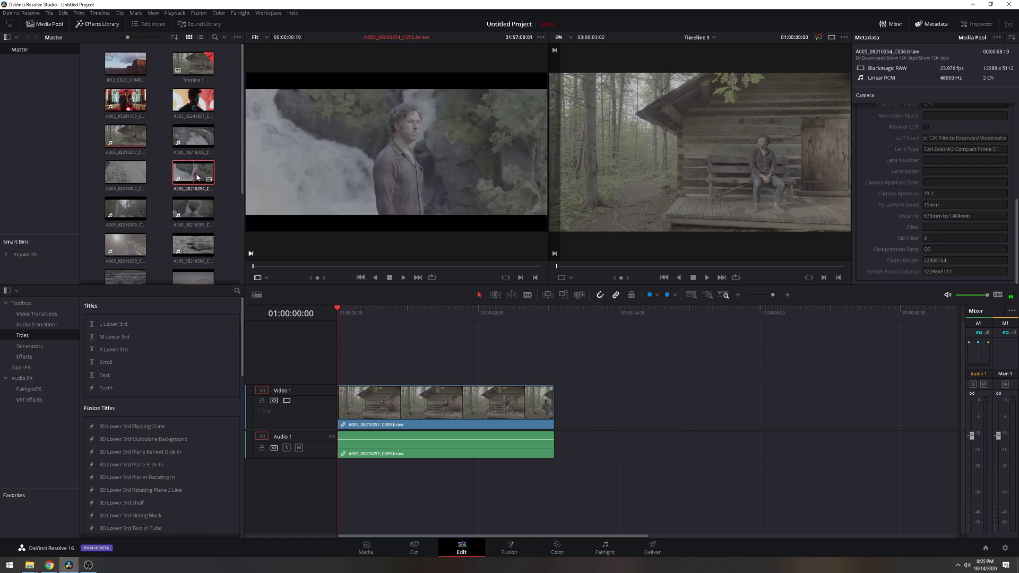
pyautogui.moveTo(197, 177); pyautogui.dragTo(576, 412)
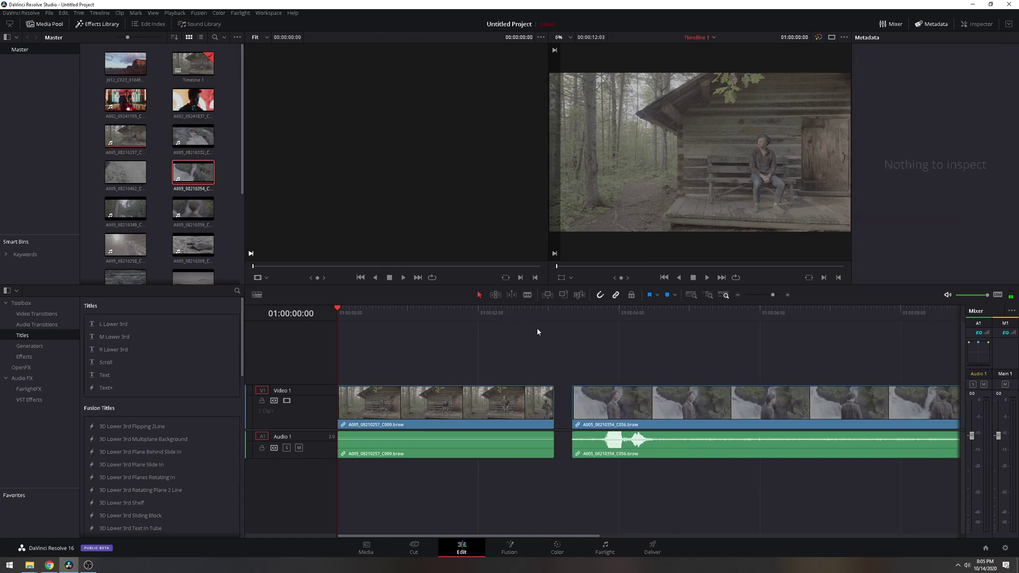
pyautogui.click(586, 313)
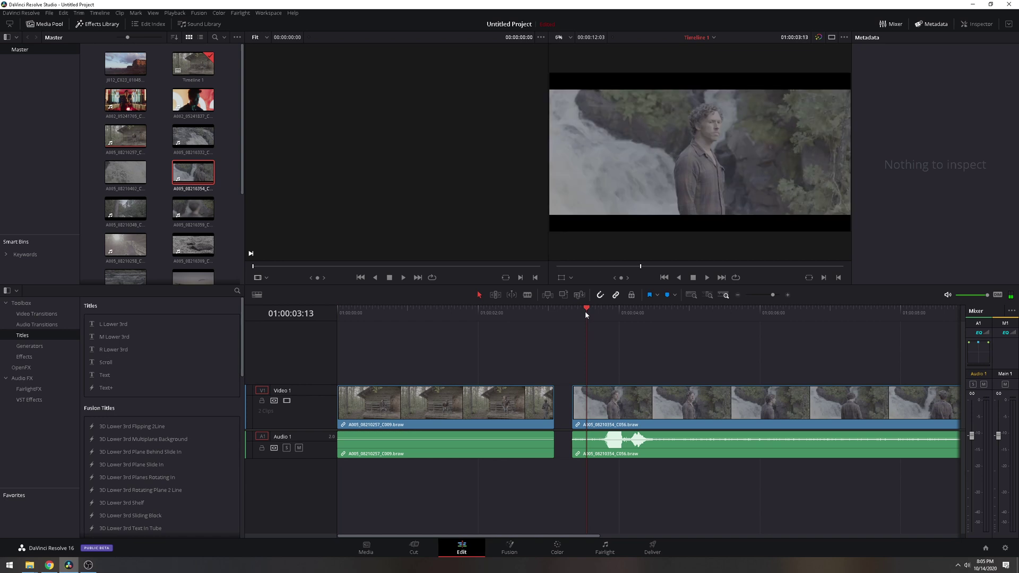
pyautogui.click(640, 409)
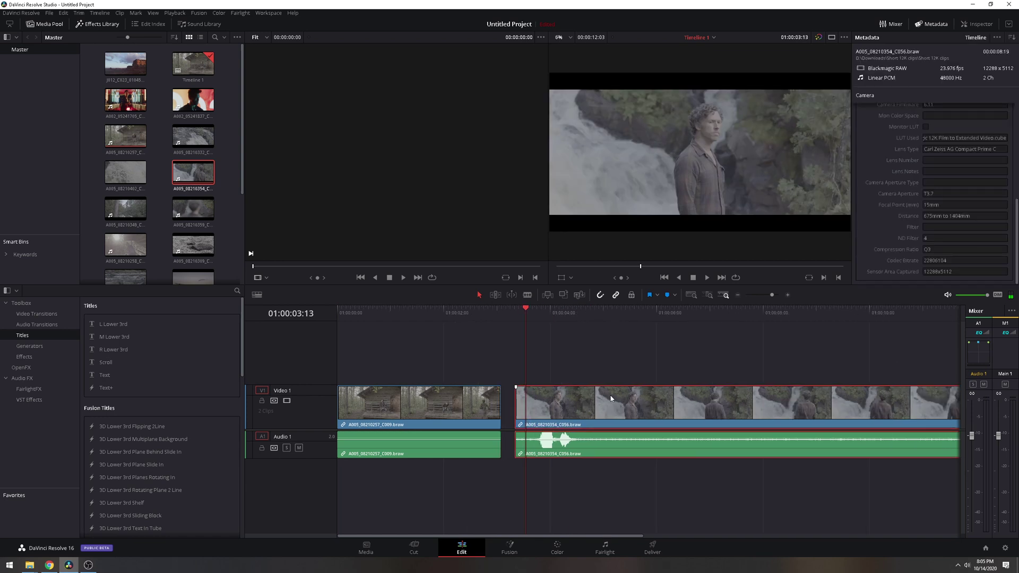
pyautogui.press('Delete')
# - Preview forest clips and append A005_08210258 after the cabin clip
pyautogui.click(123, 175)
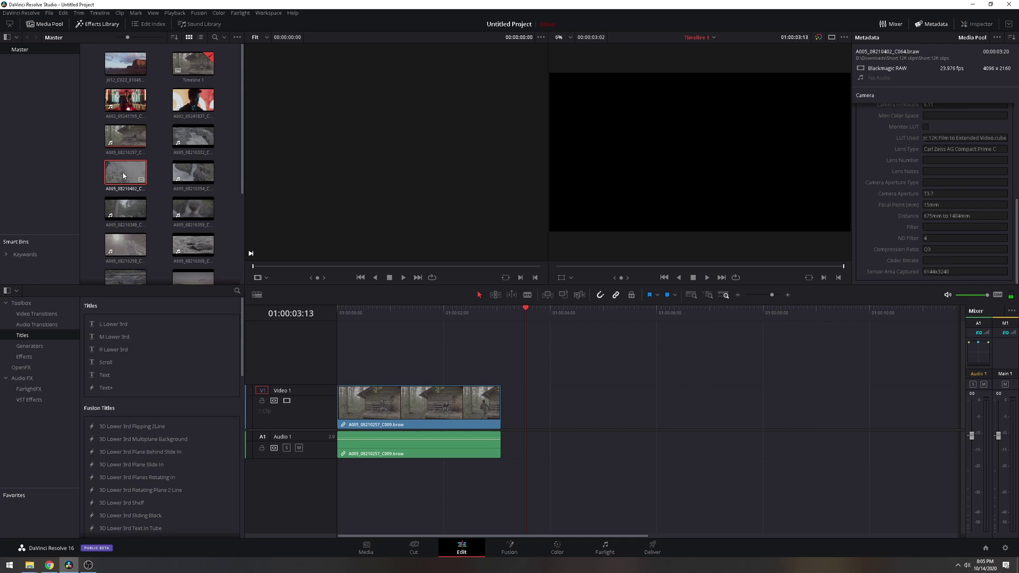
pyautogui.doubleClick(123, 175)
pyautogui.click(120, 207)
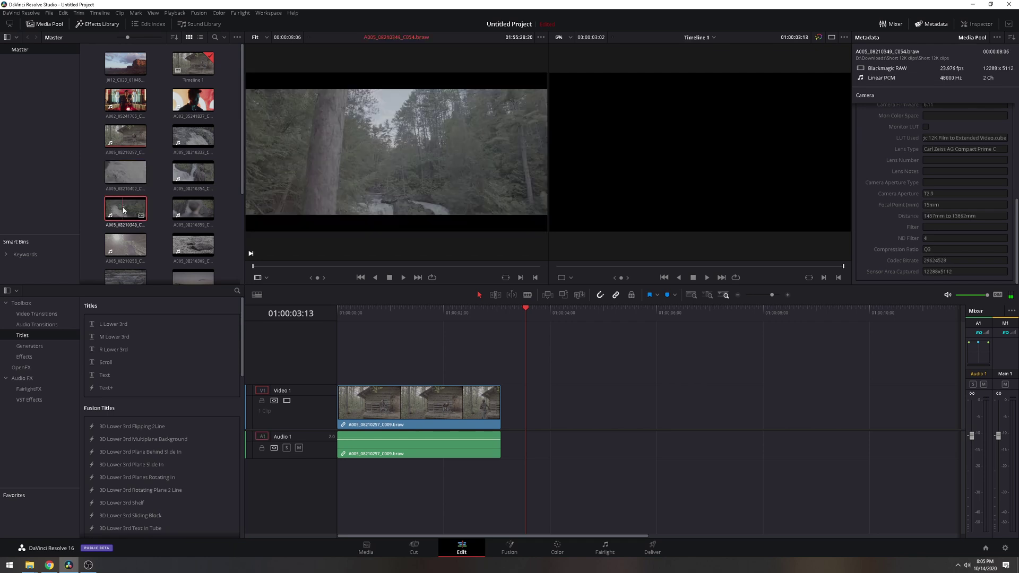
pyautogui.click(189, 211)
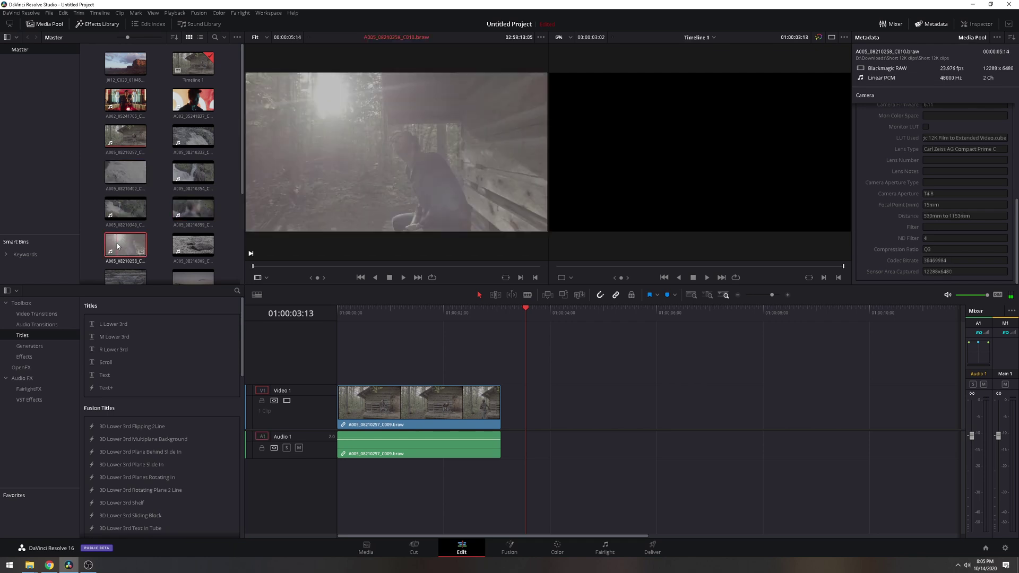
pyautogui.moveTo(126, 245); pyautogui.dragTo(501, 409)
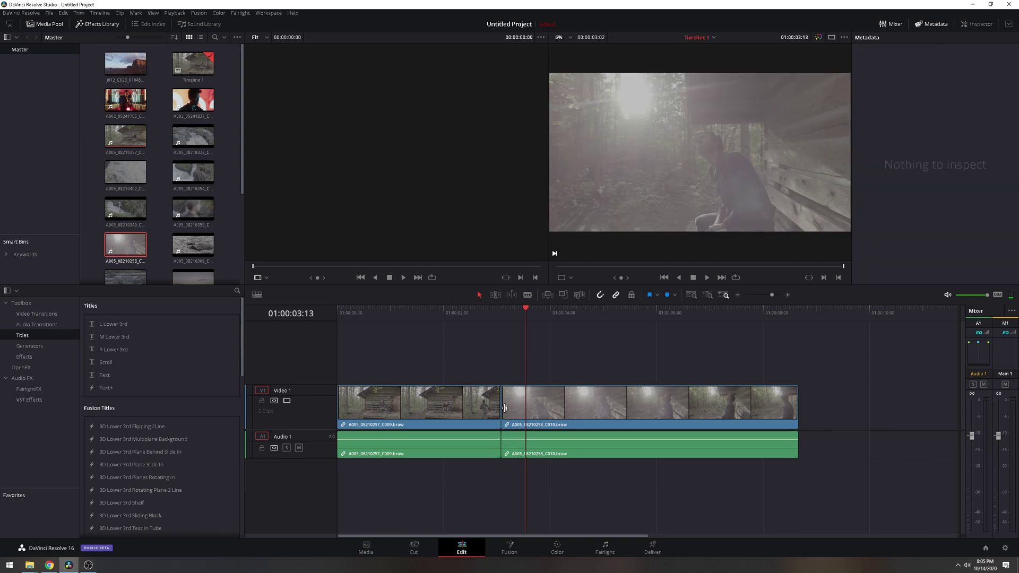
# - Preview the river and sunset clips, place the A005_08210257 cabin clip at the end, and fit the timeline
pyautogui.click(209, 254)
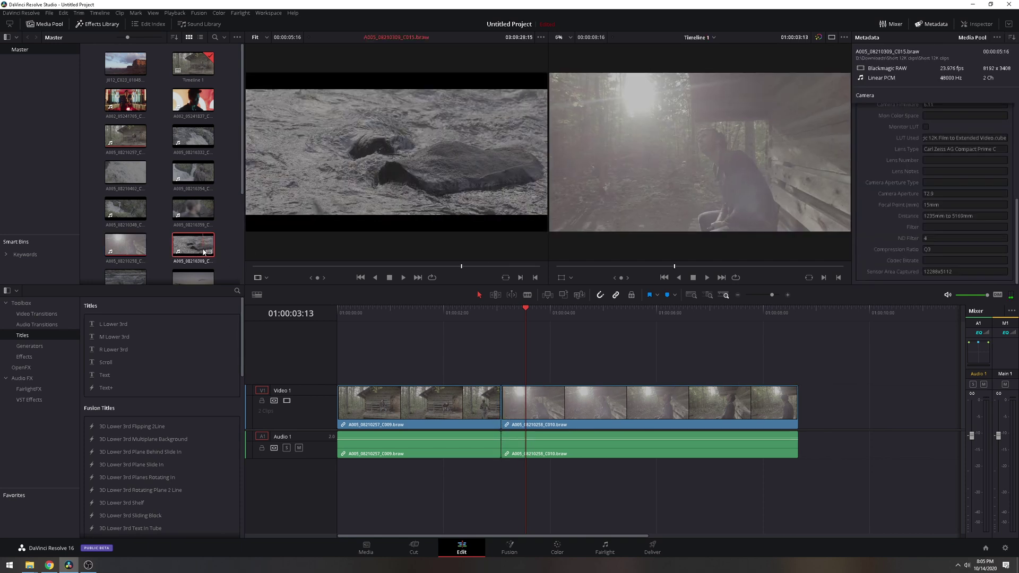
pyautogui.scroll(-2, 132, 225)
pyautogui.click(184, 221)
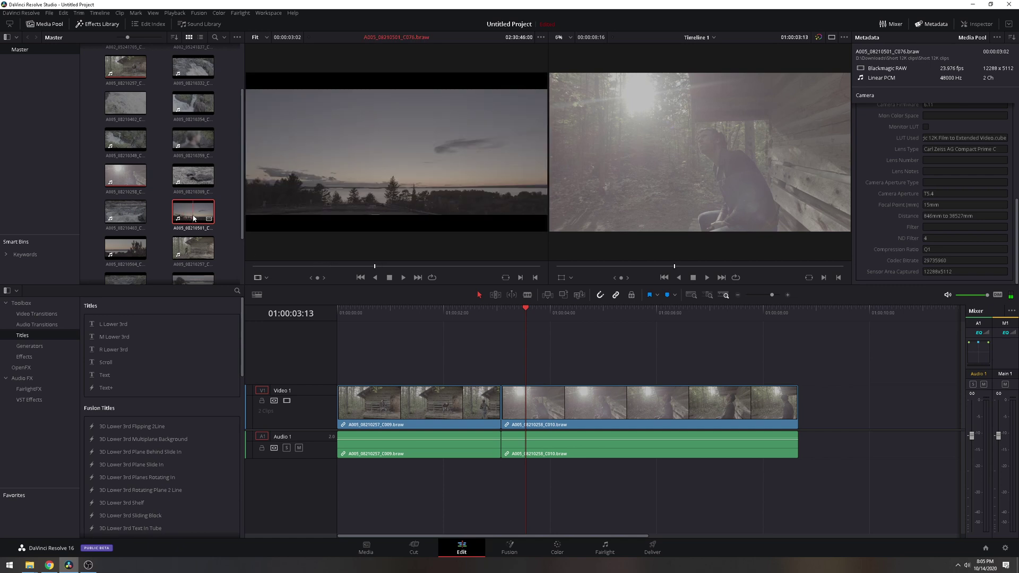
pyautogui.click(195, 251)
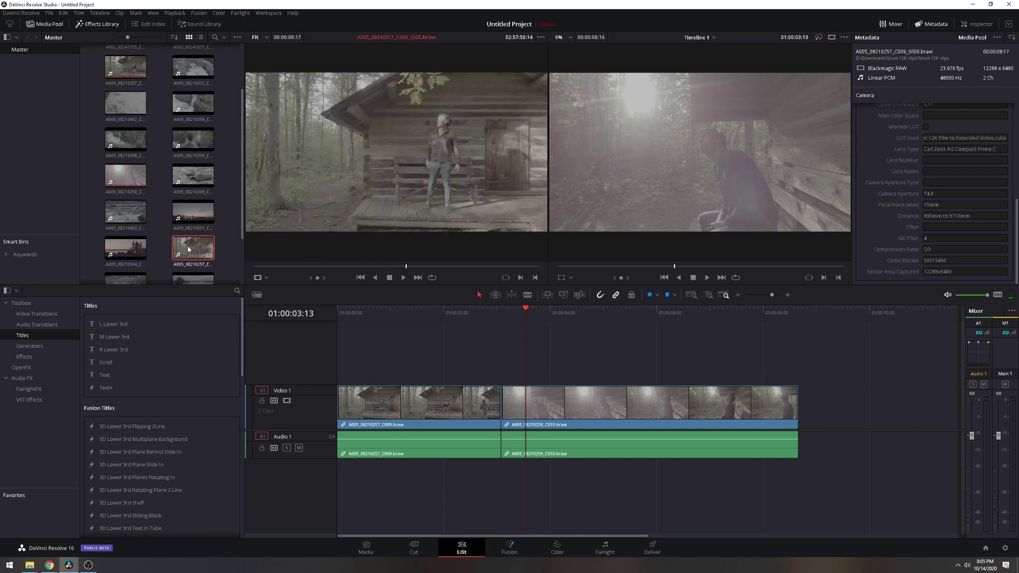
pyautogui.moveTo(196, 251); pyautogui.dragTo(801, 405)
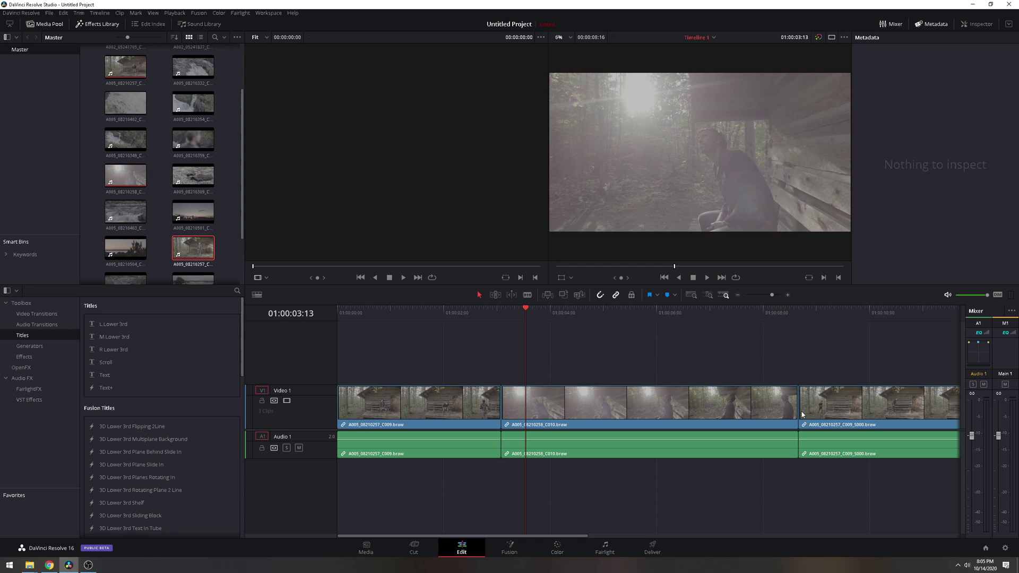
pyautogui.hotkey('shift', 'z')
pyautogui.scroll(2, 706, 396)
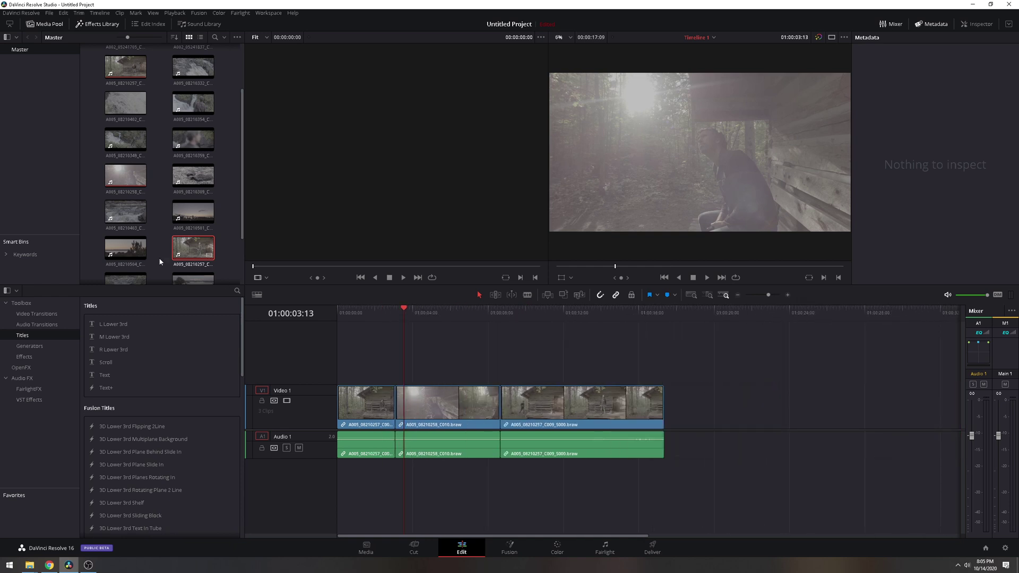
# - Preview the lakeside and A005_08210506_C083 clips, then append the red-lit A002_05241705 clip
pyautogui.click(130, 254)
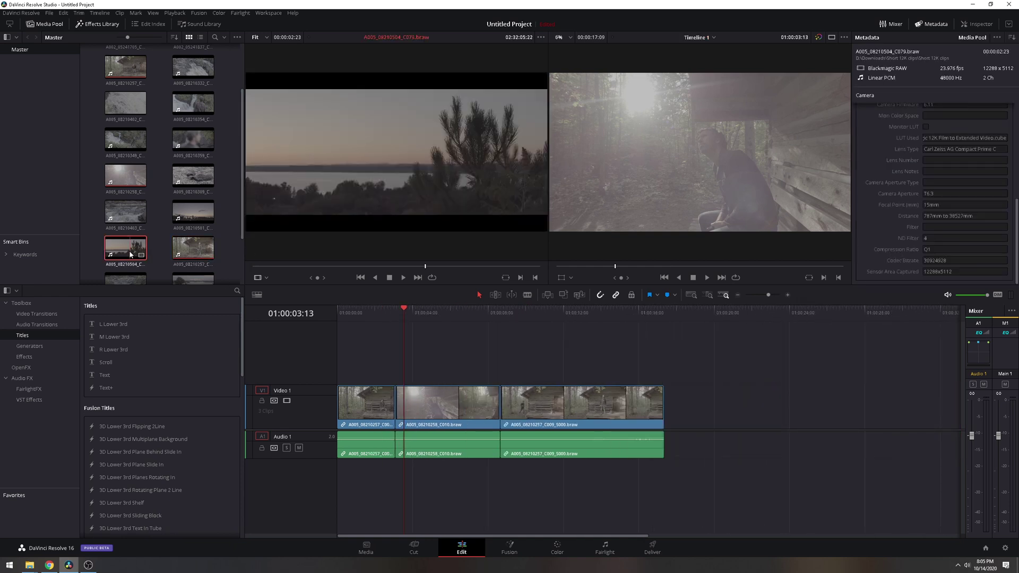
pyautogui.scroll(-1, 131, 255)
pyautogui.click(133, 257)
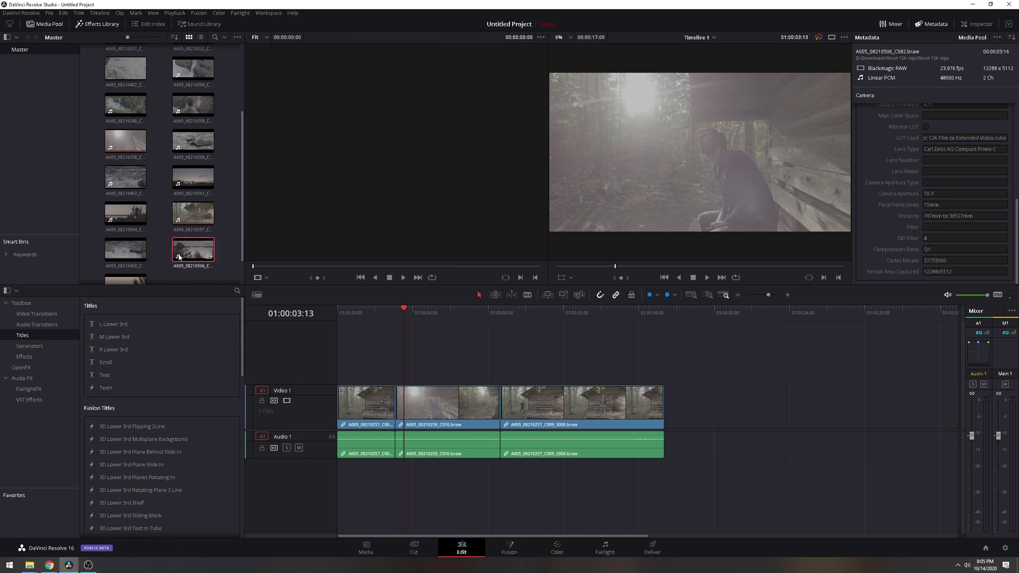
pyautogui.scroll(-1, 130, 257)
pyautogui.click(126, 259)
pyautogui.scroll(4, 133, 244)
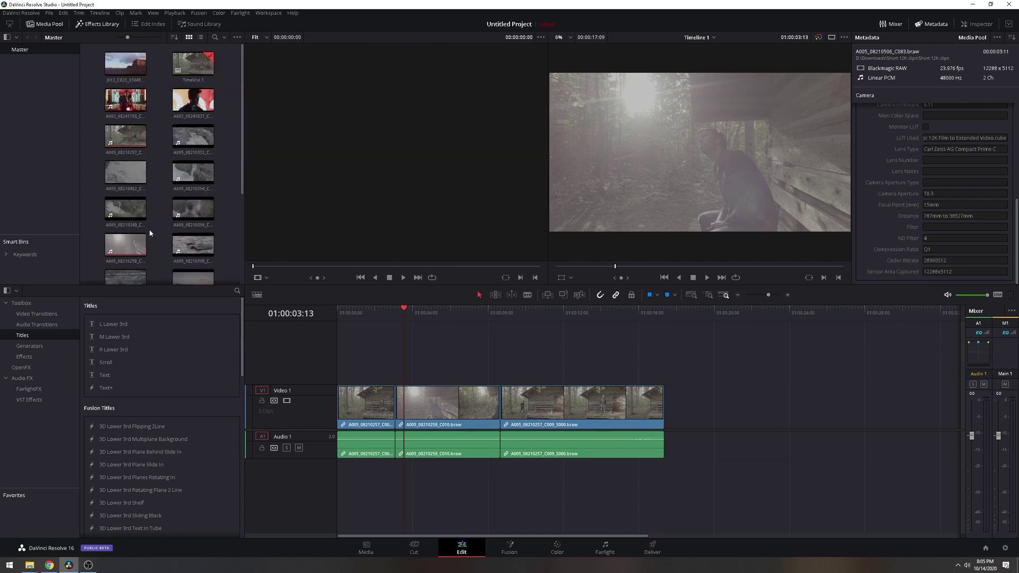
pyautogui.click(125, 100)
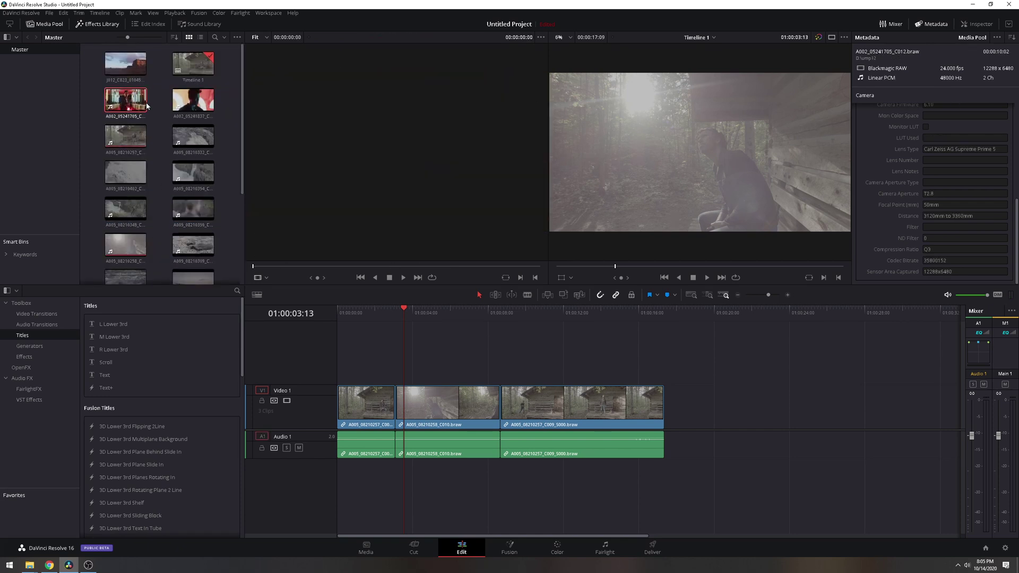
pyautogui.moveTo(140, 102); pyautogui.dragTo(669, 419)
# - Append the A002_05241837 portrait clip and scrub the playhead back to the start
pyautogui.click(193, 100)
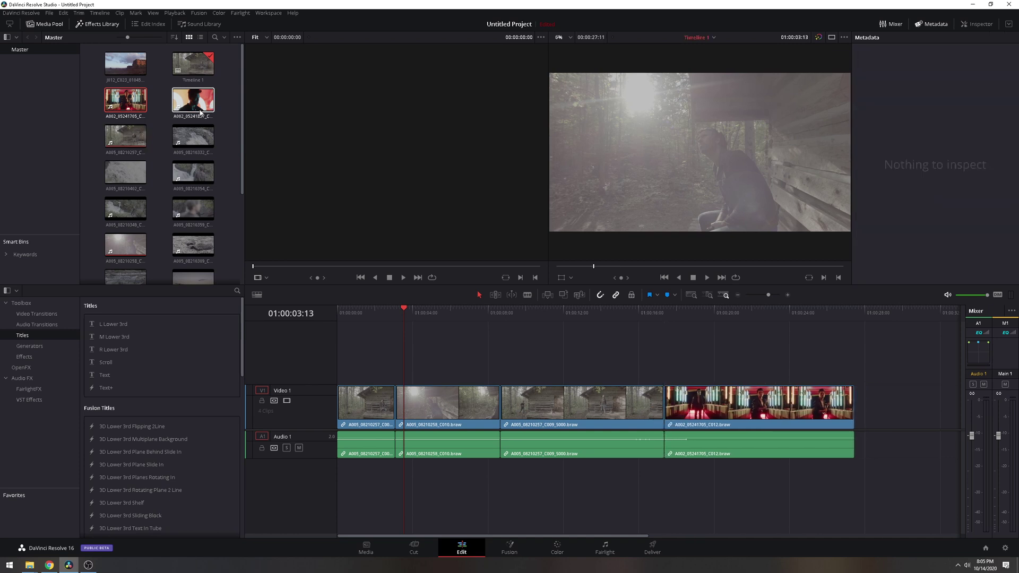
pyautogui.moveTo(194, 101); pyautogui.dragTo(847, 401)
pyautogui.scroll(-3, 728, 371)
pyautogui.click(461, 317)
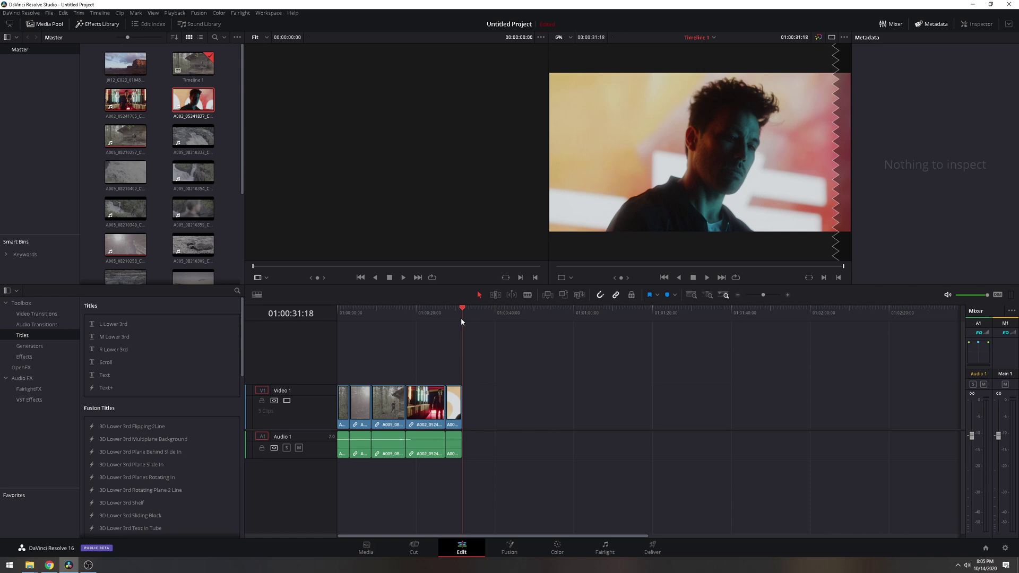
pyautogui.moveTo(457, 312); pyautogui.dragTo(317, 320)
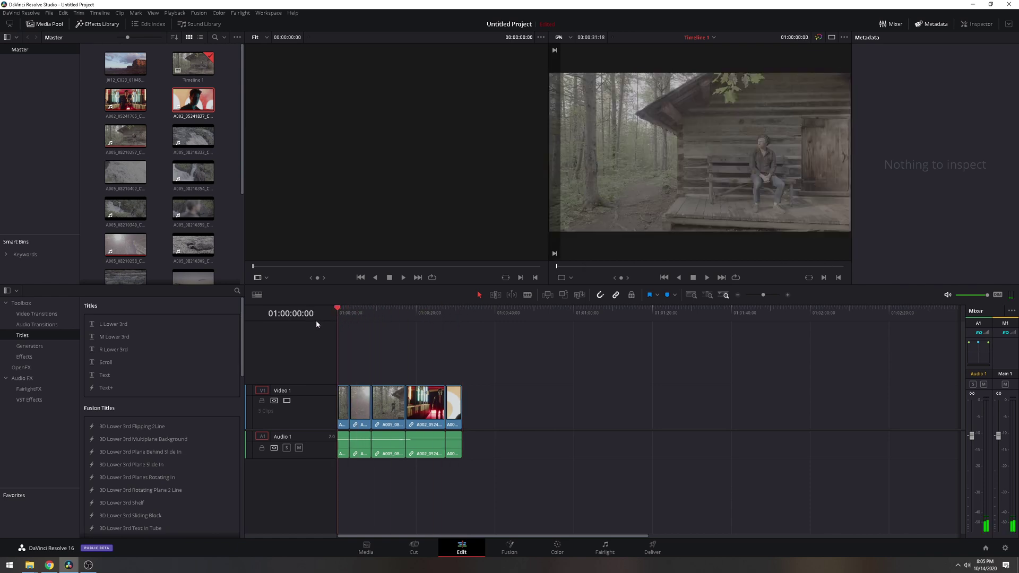
# - Keep the render cache but delete the project's optimized media from the Playback menu
pyautogui.click(174, 13)
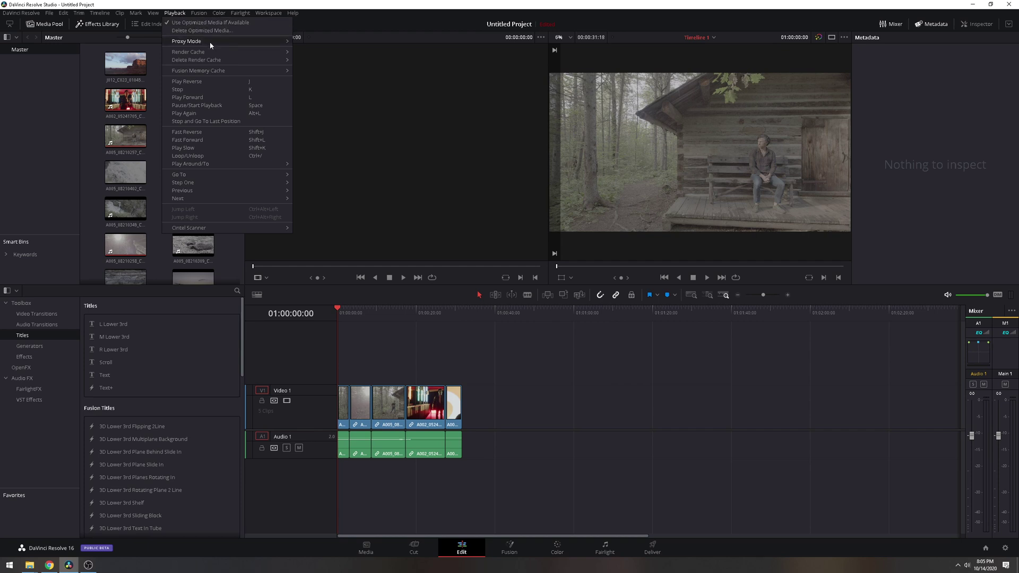
pyautogui.click(315, 63)
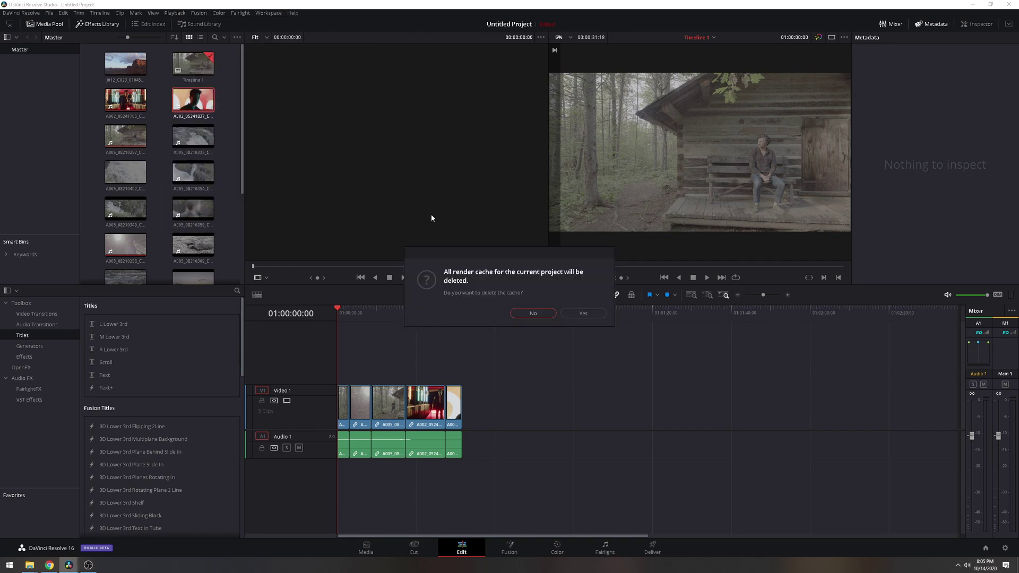
pyautogui.click(533, 313)
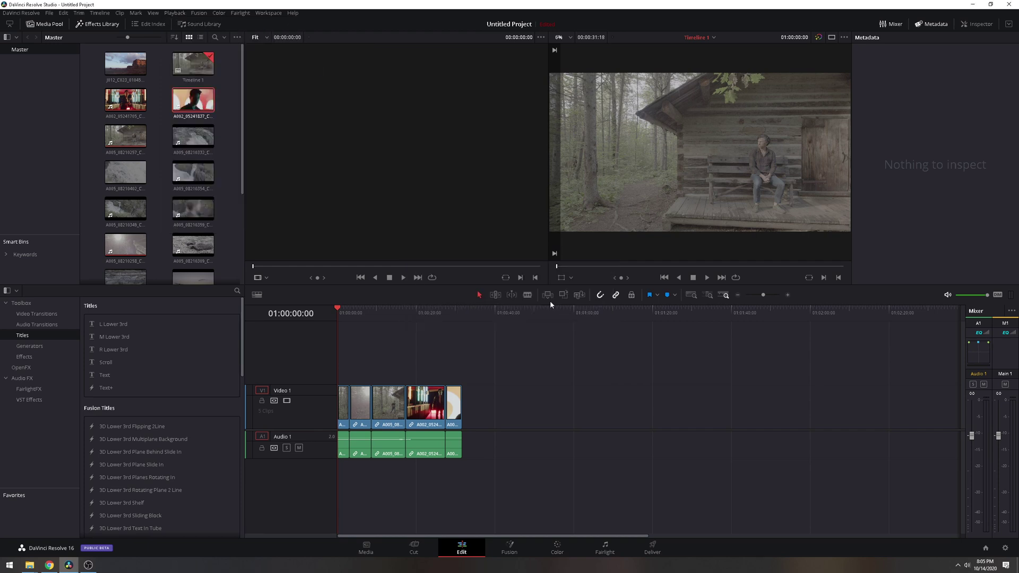
pyautogui.click(175, 13)
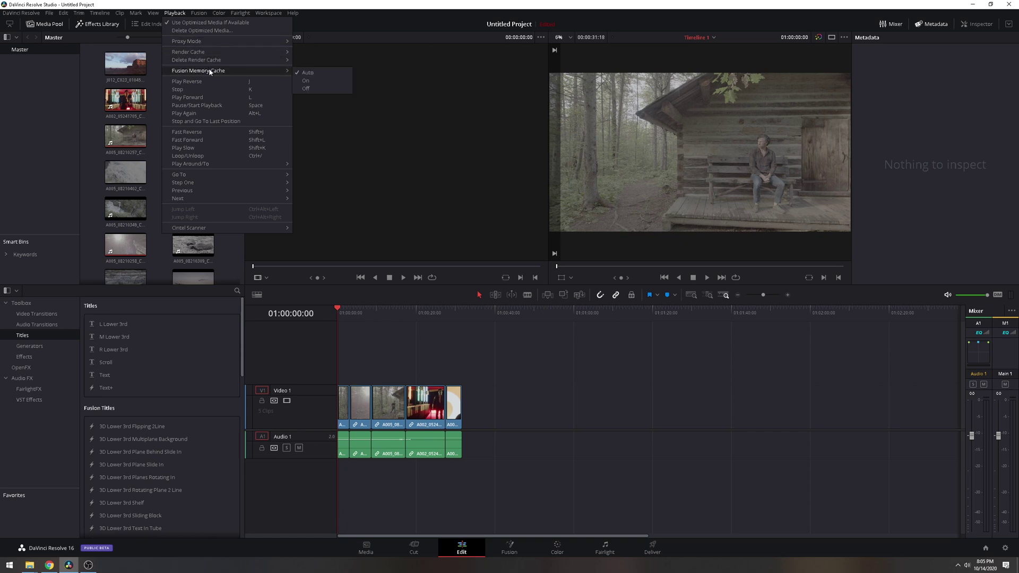
pyautogui.click(228, 30)
pyautogui.click(563, 313)
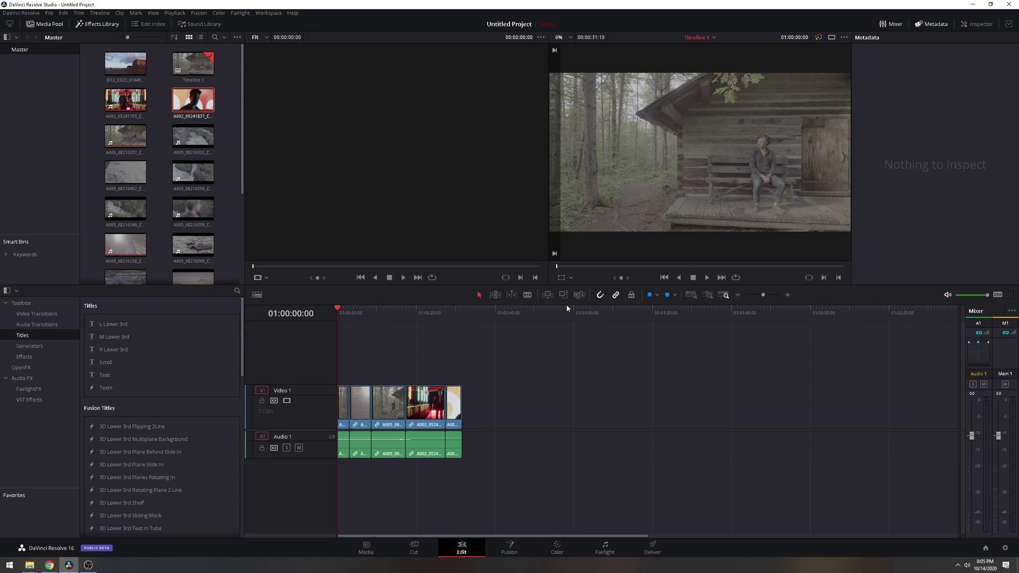
pyautogui.click(175, 13)
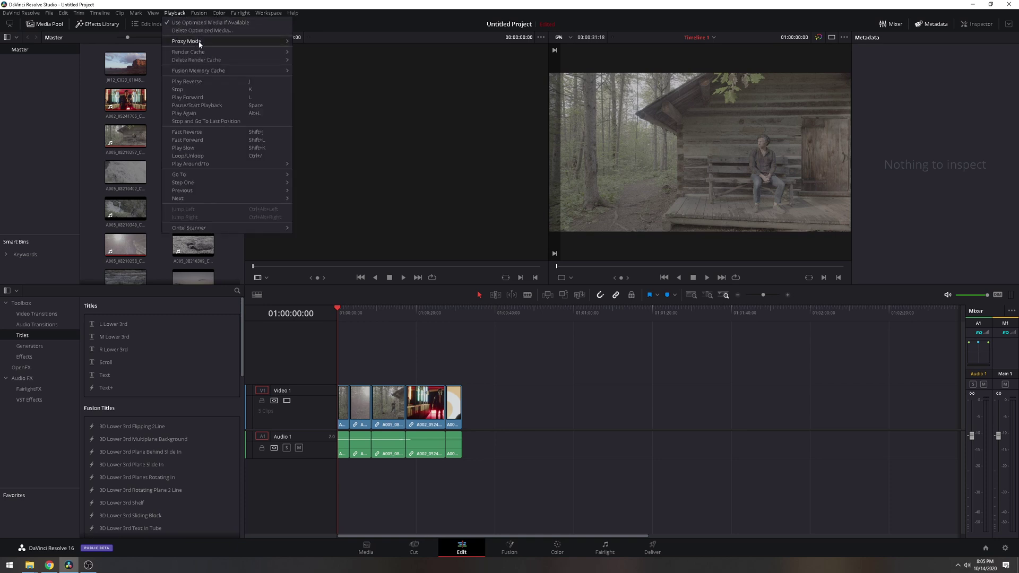
pyautogui.moveTo(217, 59)
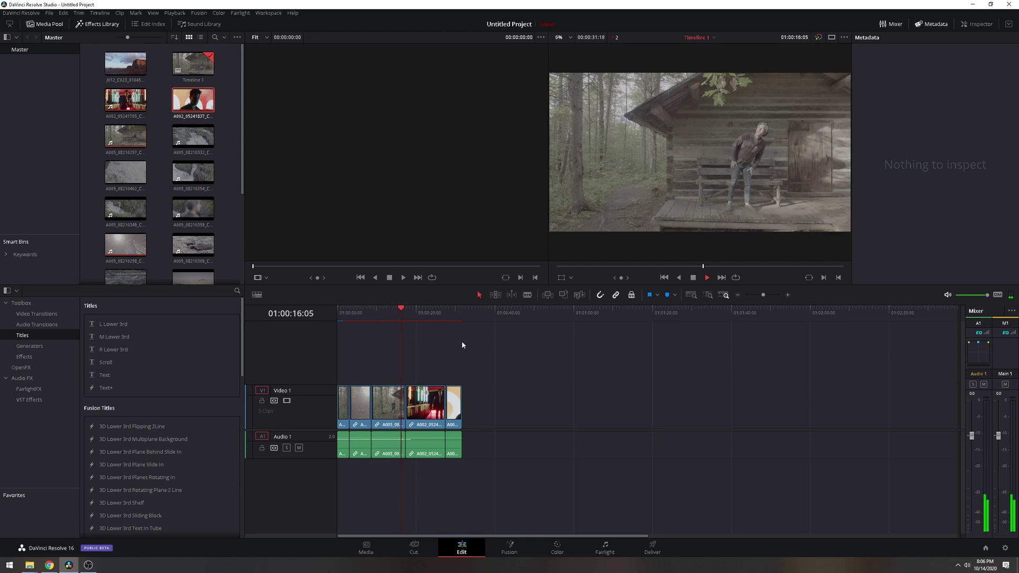
# - Stop playback and inspect the cabin, A002 and A005_08210258 clips' metadata, including Compression Ratio
pyautogui.press('space')
pyautogui.click(385, 316)
pyautogui.click(389, 399)
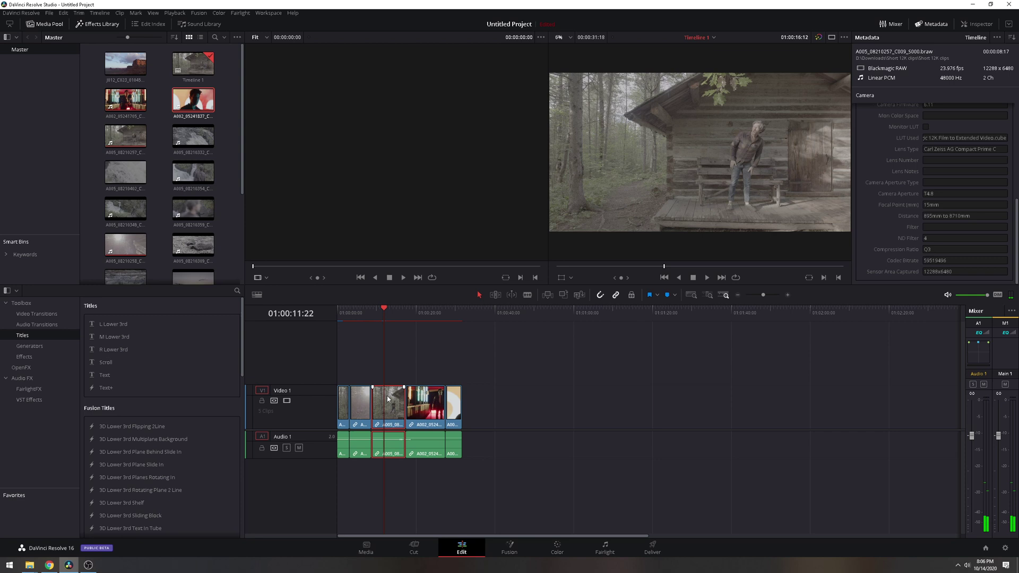
pyautogui.click(431, 399)
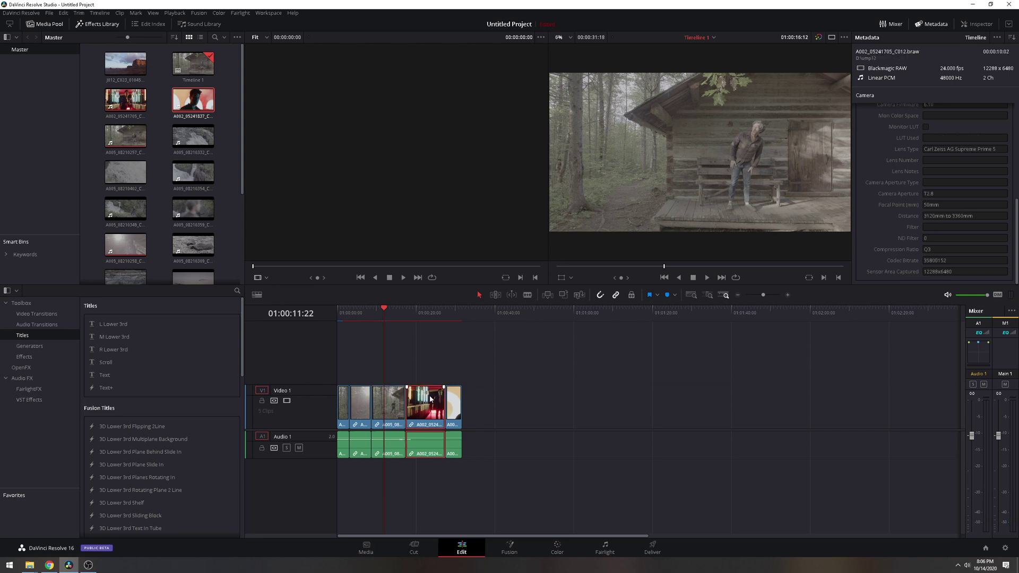
pyautogui.click(454, 409)
pyautogui.click(934, 250)
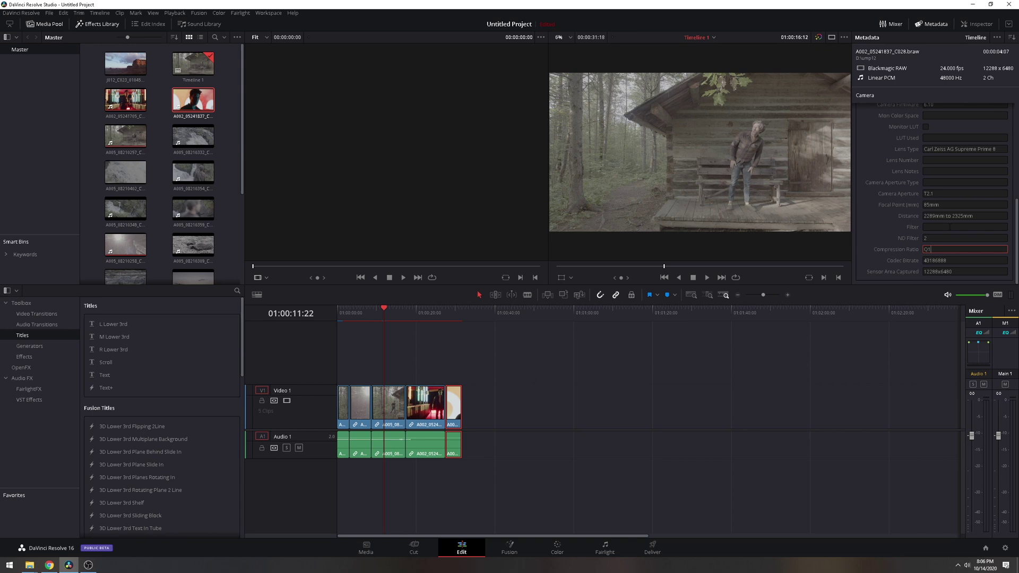
pyautogui.click(340, 314)
pyautogui.click(346, 406)
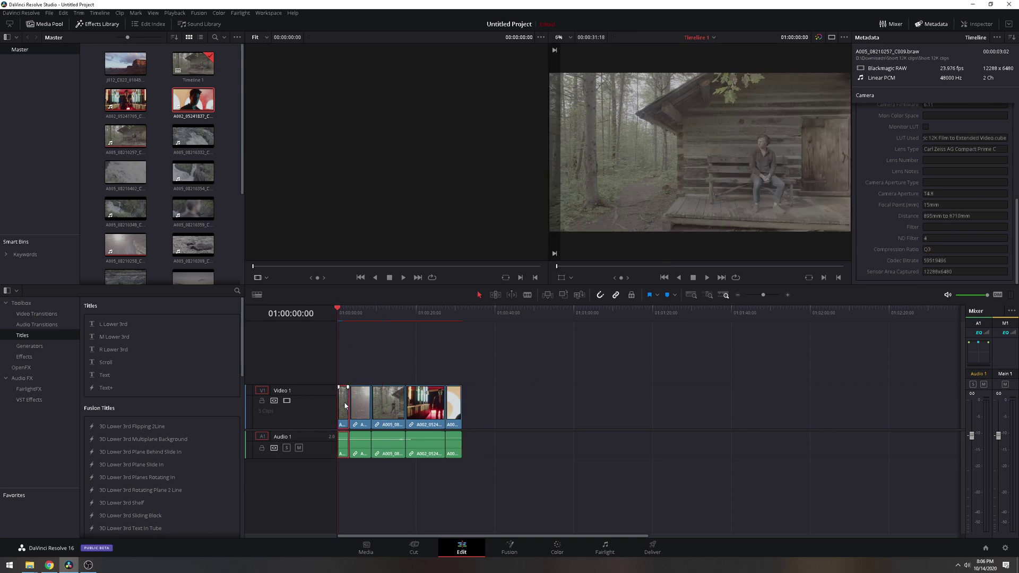
pyautogui.click(358, 402)
# - Replay the timeline from the start, then park the playhead on the singer clip at 01:00:21:12
pyautogui.click(381, 314)
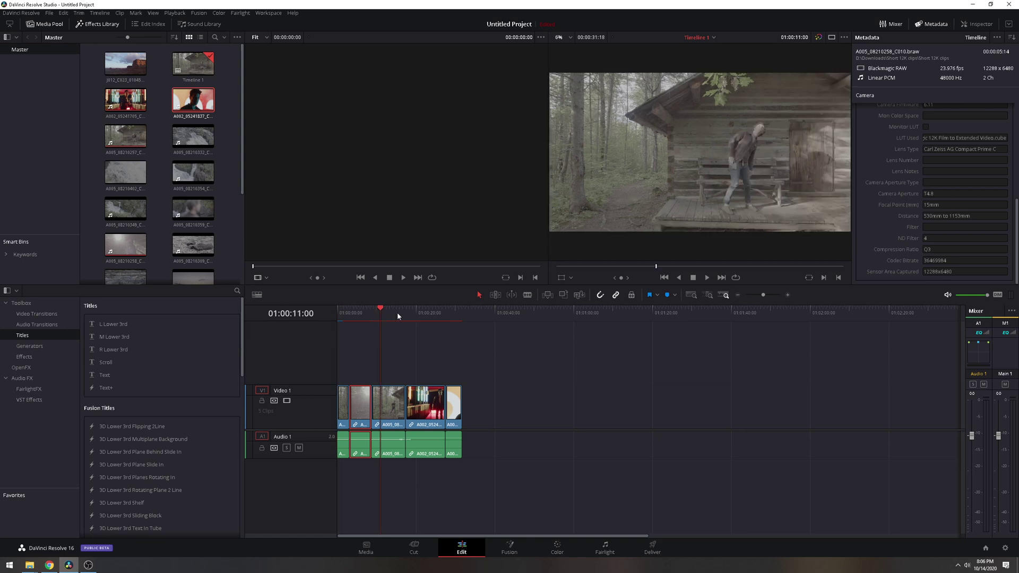
pyautogui.press('space')
pyautogui.press('Home')
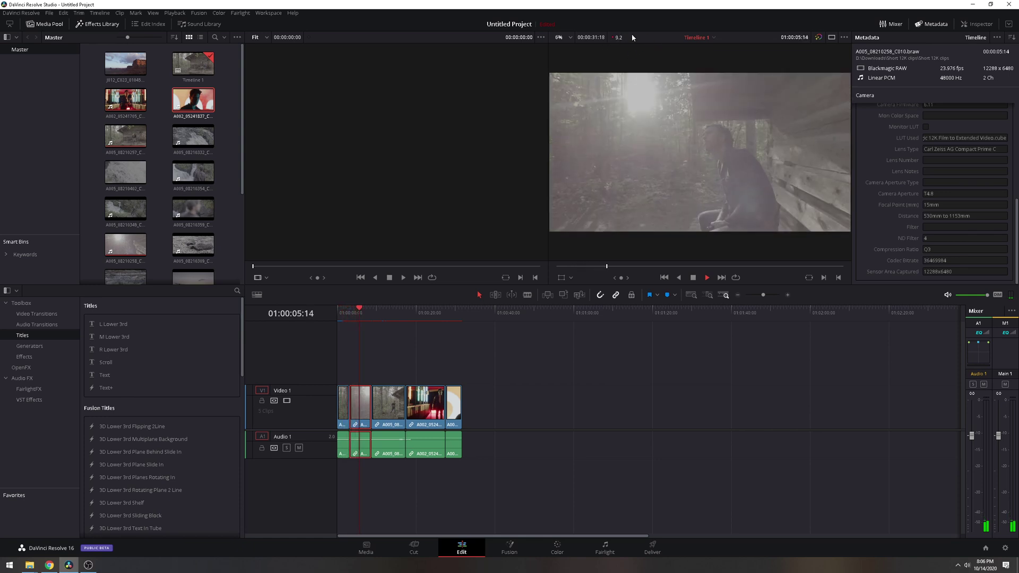
pyautogui.press('space')
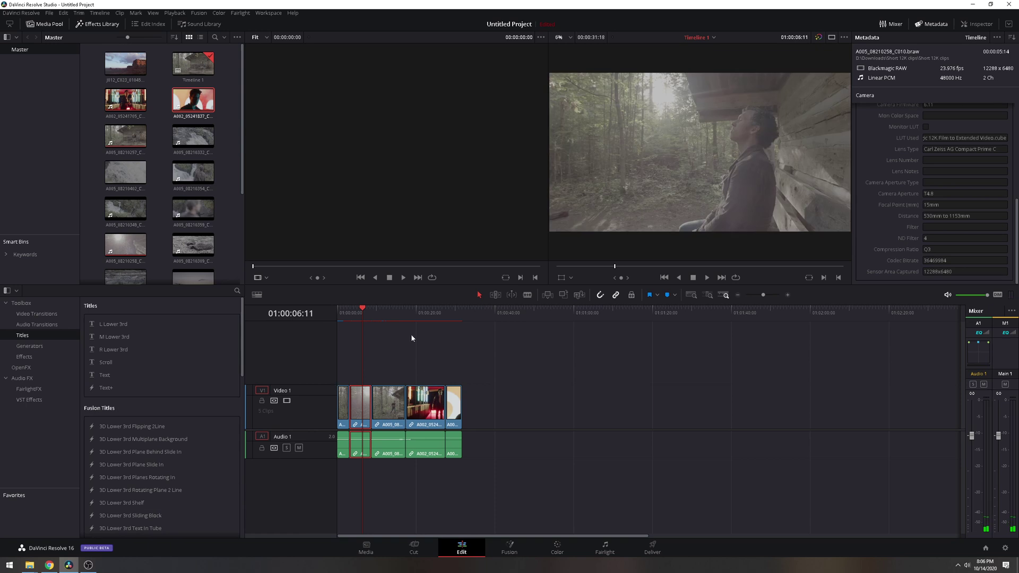
pyautogui.click(386, 317)
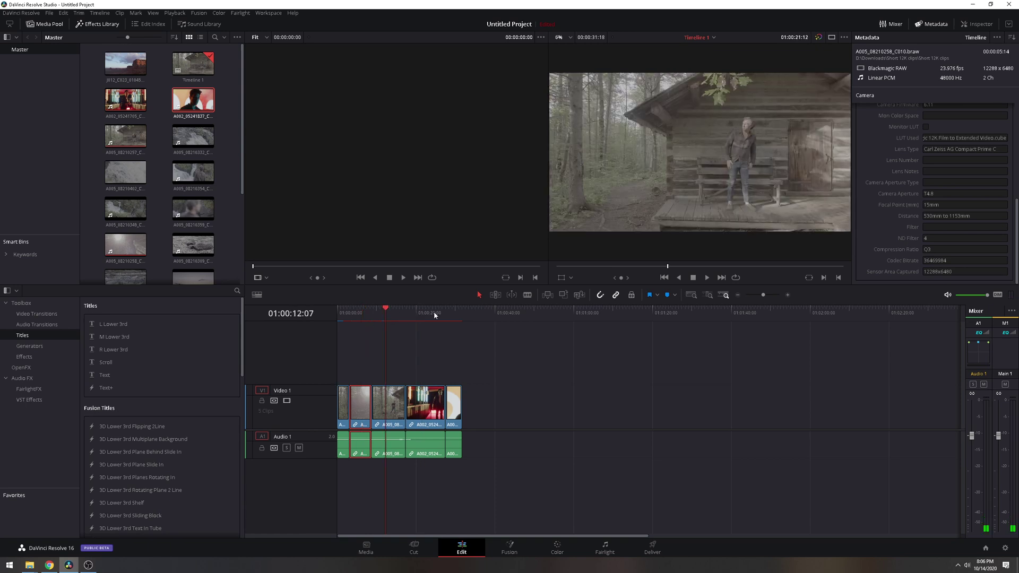
pyautogui.click(421, 312)
# - Set render cache mode, delete the render cache, rewind to 01:00:00:00 and select all five clips
pyautogui.click(175, 13)
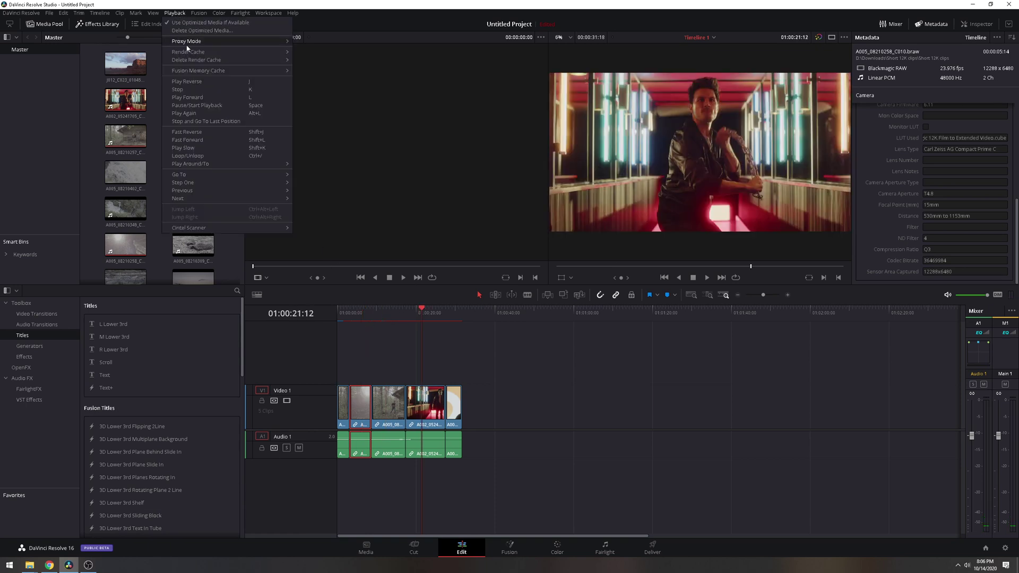
pyautogui.moveTo(196, 54)
pyautogui.click(307, 53)
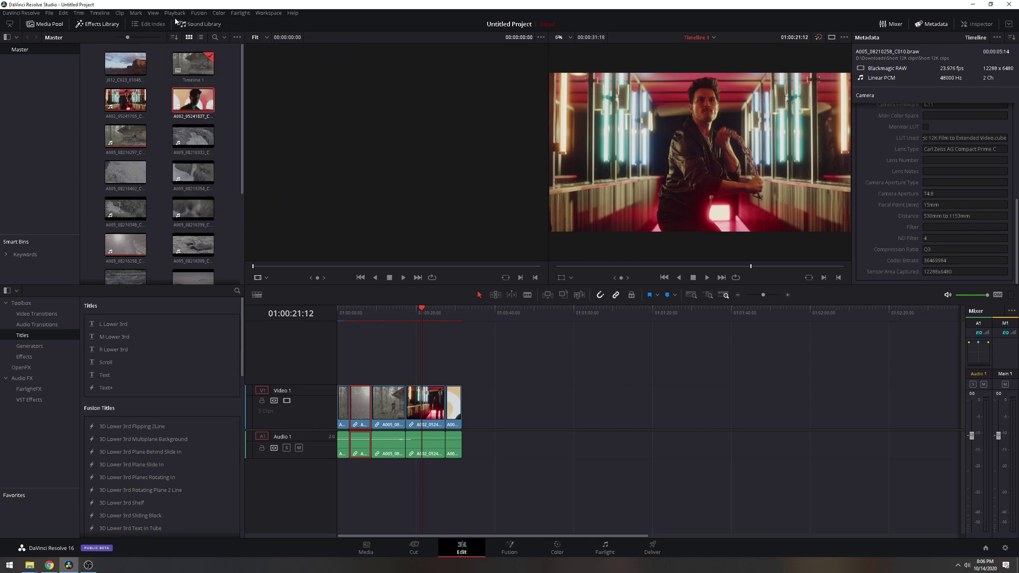
pyautogui.click(175, 13)
pyautogui.click(316, 64)
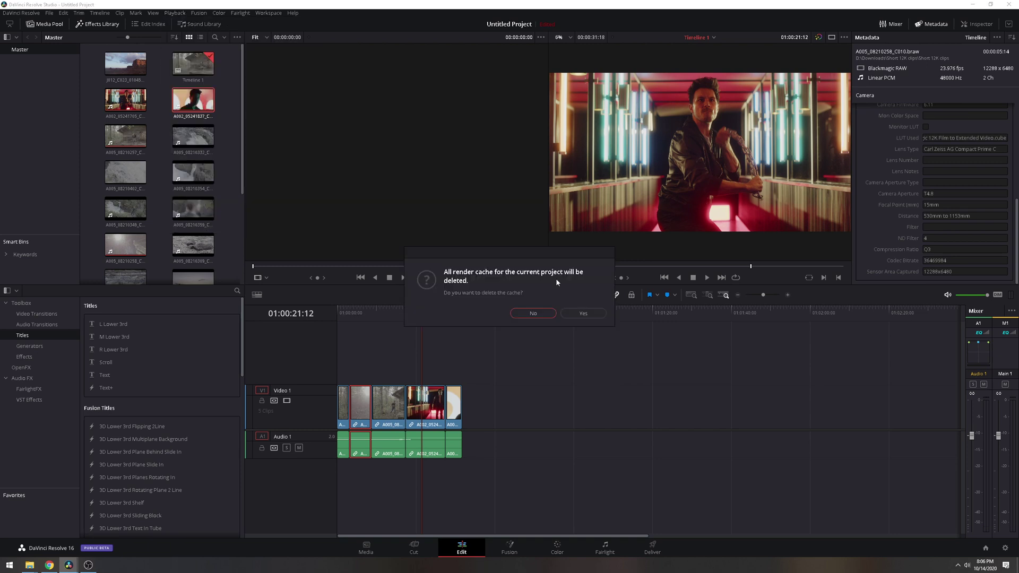
pyautogui.click(582, 314)
pyautogui.moveTo(444, 318); pyautogui.dragTo(337, 318)
pyautogui.moveTo(502, 395); pyautogui.dragTo(340, 447)
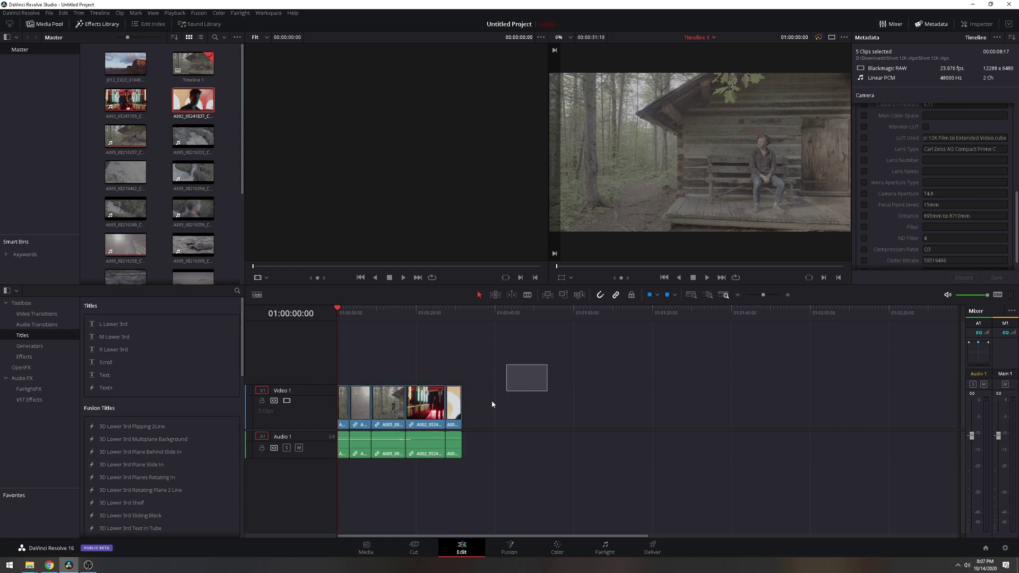
# - Delete the old clips, then lay down A005_08210354 followed by A005_08210349
pyautogui.press('Delete')
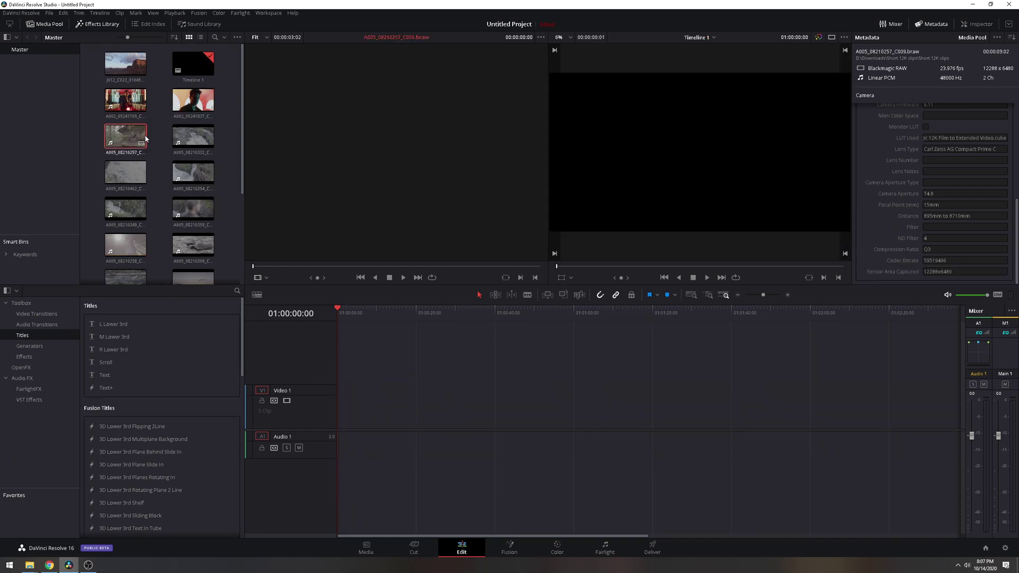
pyautogui.click(188, 176)
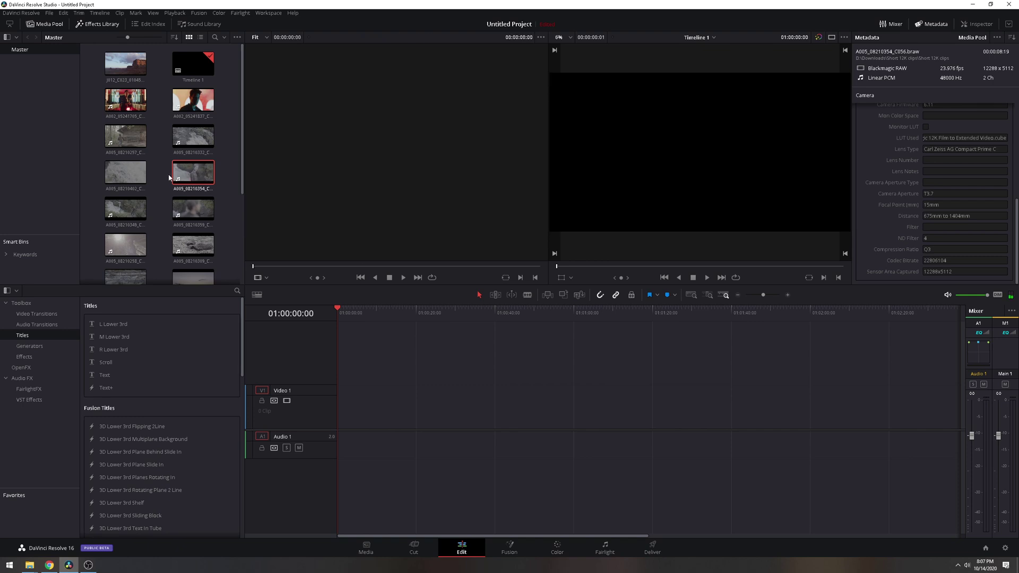
pyautogui.moveTo(195, 187); pyautogui.dragTo(340, 409)
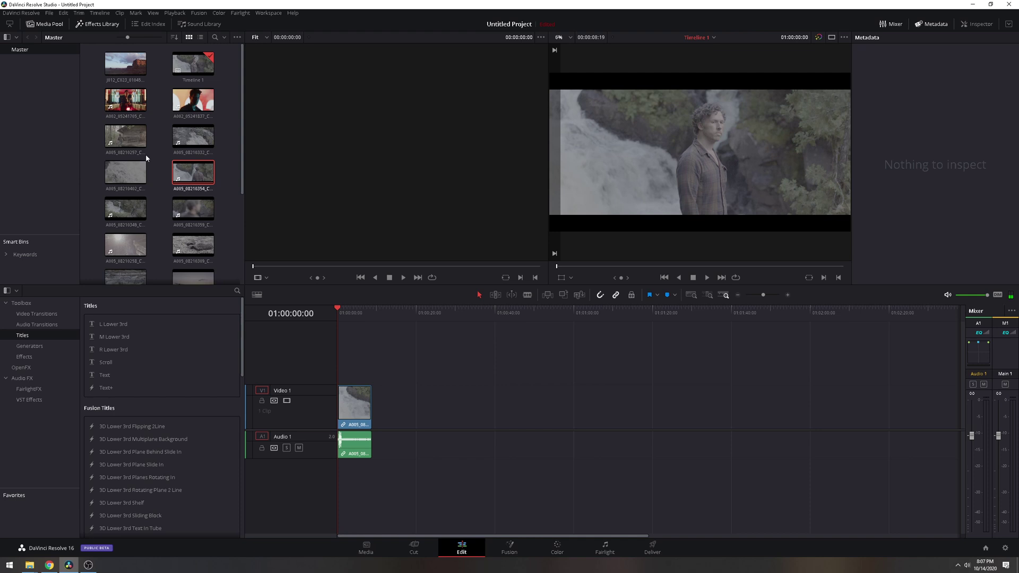
pyautogui.click(180, 177)
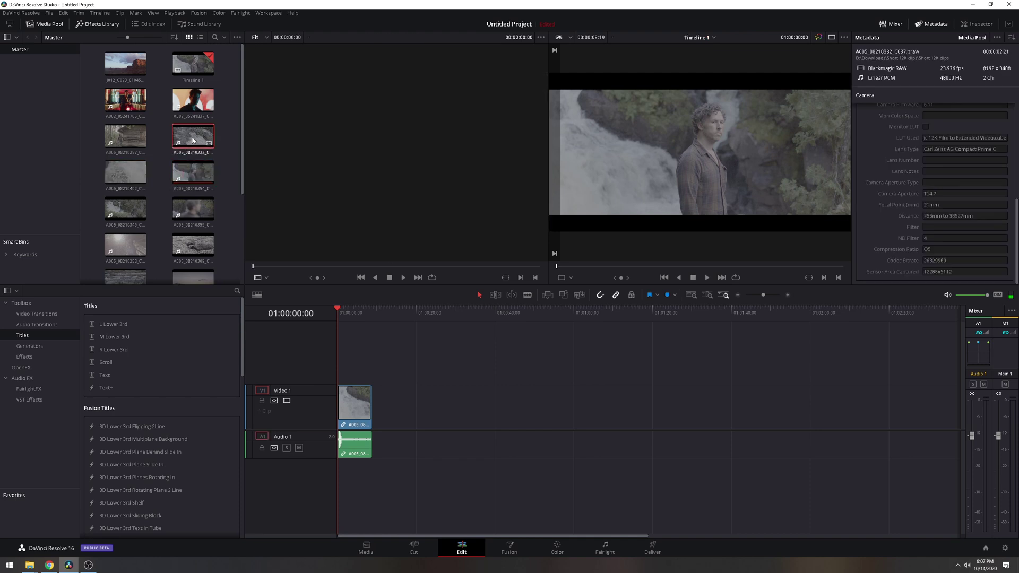
pyautogui.click(127, 141)
pyautogui.click(124, 212)
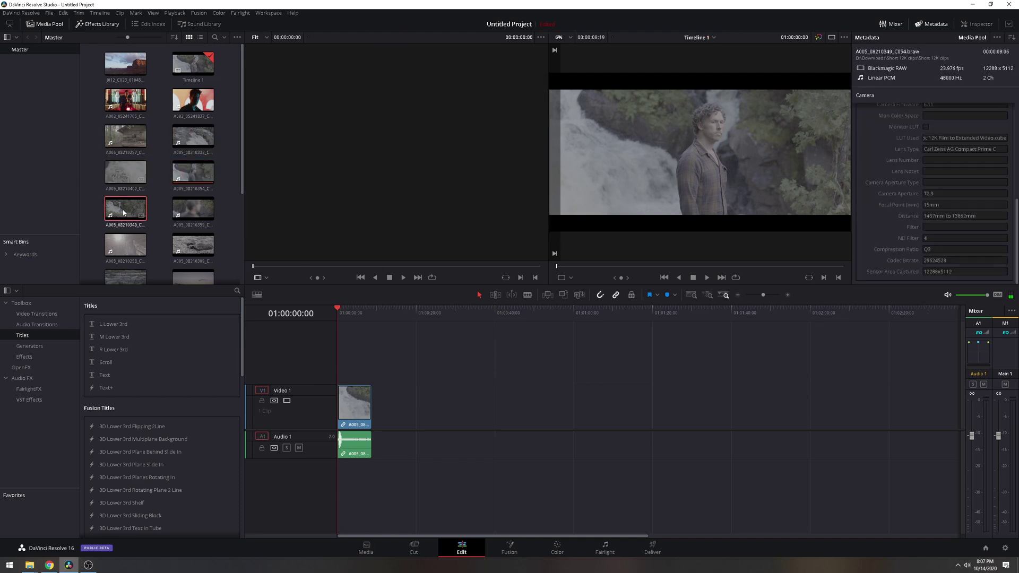
pyautogui.moveTo(124, 212); pyautogui.dragTo(381, 409)
# - Append A005_08210359, A005_08210501 and A005_08210504 to the timeline
pyautogui.click(193, 209)
pyautogui.moveTo(193, 209); pyautogui.dragTo(418, 409)
pyautogui.click(174, 252)
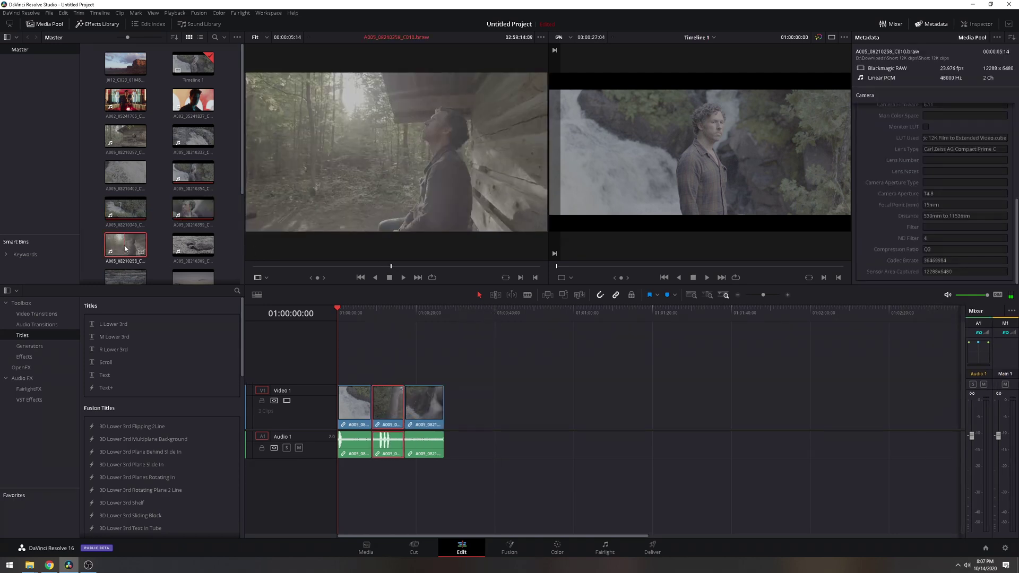
pyautogui.scroll(-2, 174, 239)
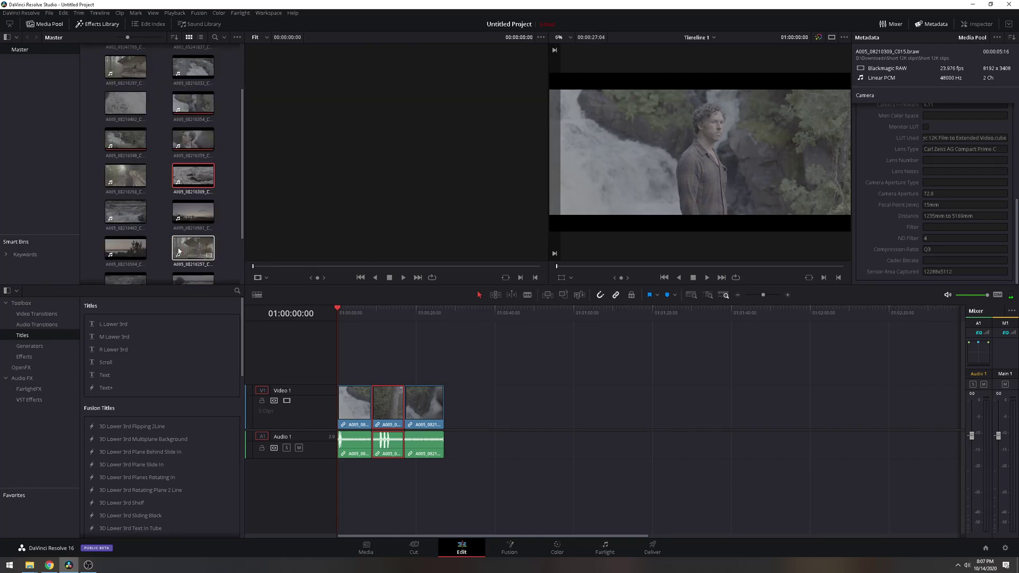
pyautogui.click(181, 222)
pyautogui.moveTo(193, 224); pyautogui.dragTo(451, 397)
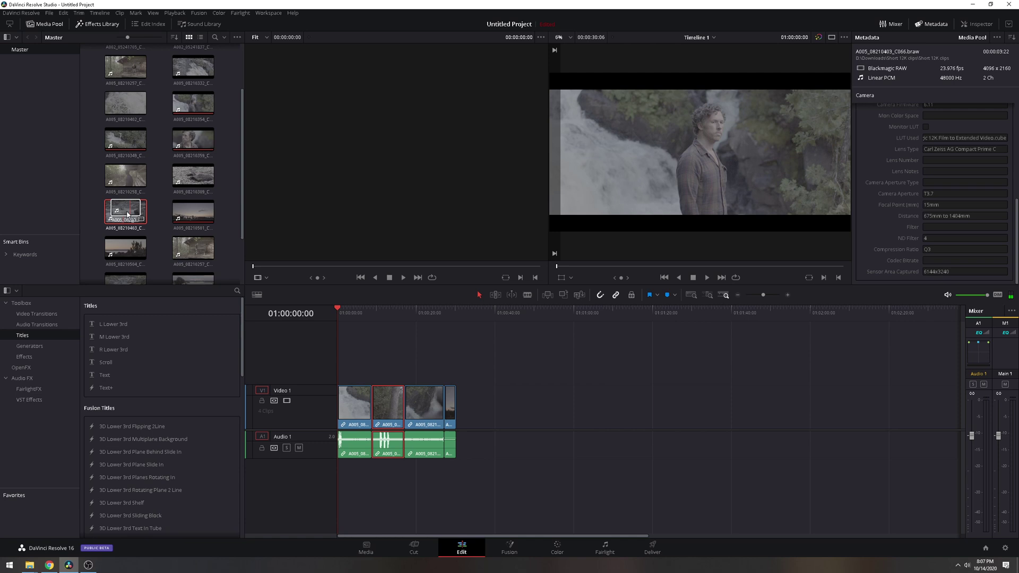
pyautogui.click(130, 257)
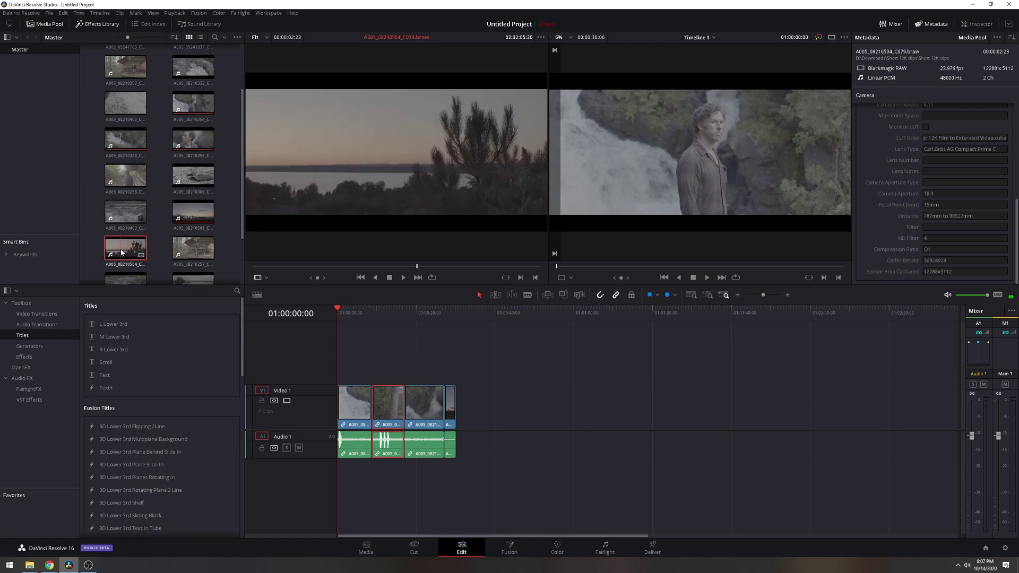
pyautogui.moveTo(128, 256); pyautogui.dragTo(454, 398)
# - Append A005_08210506 and A005_08210506_C083 as the final timeline clips
pyautogui.click(204, 258)
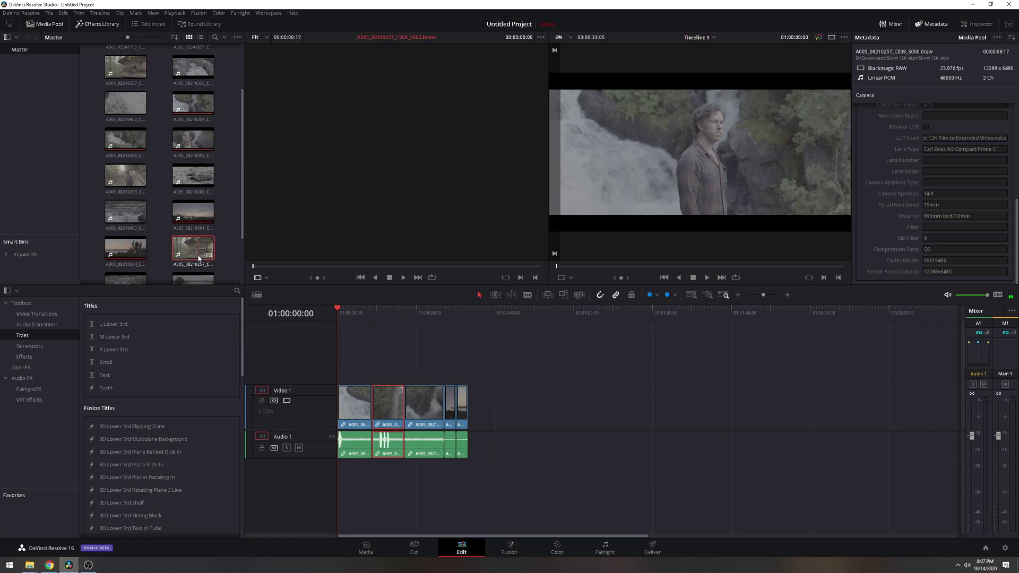
pyautogui.scroll(-1, 200, 258)
pyautogui.click(191, 254)
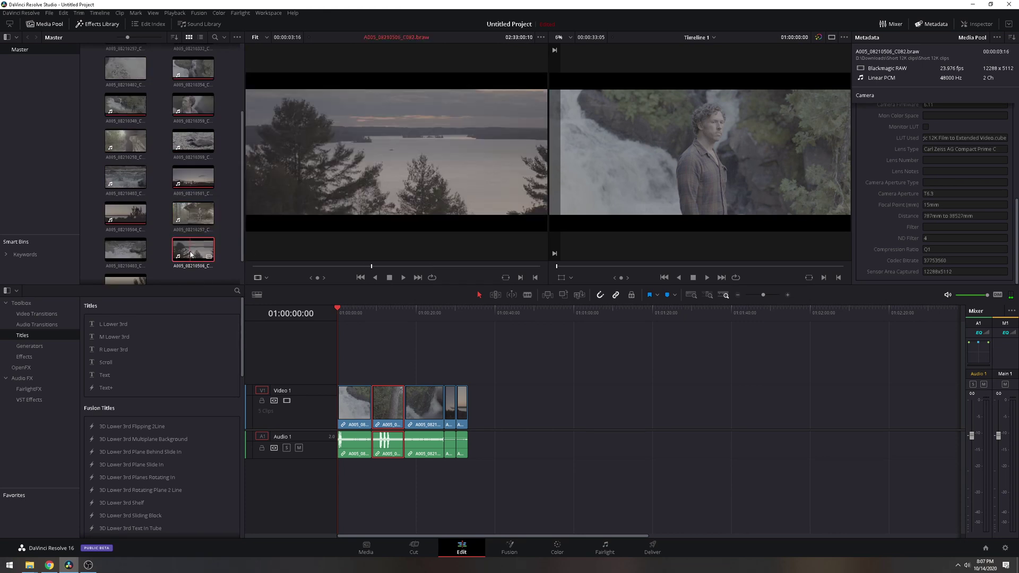
pyautogui.moveTo(185, 252); pyautogui.dragTo(480, 397)
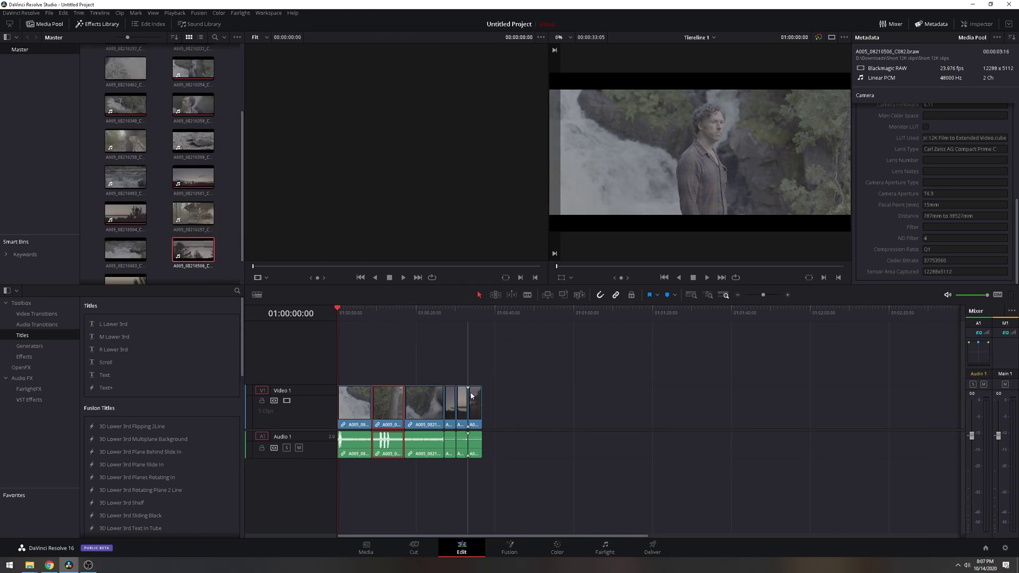
pyautogui.click(126, 248)
pyautogui.scroll(-1, 130, 252)
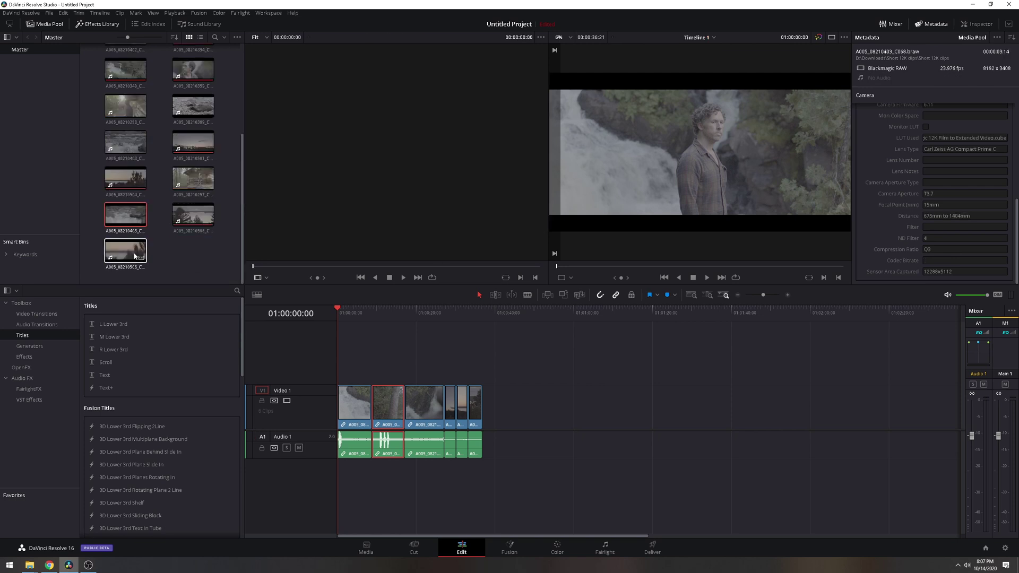
pyautogui.click(131, 252)
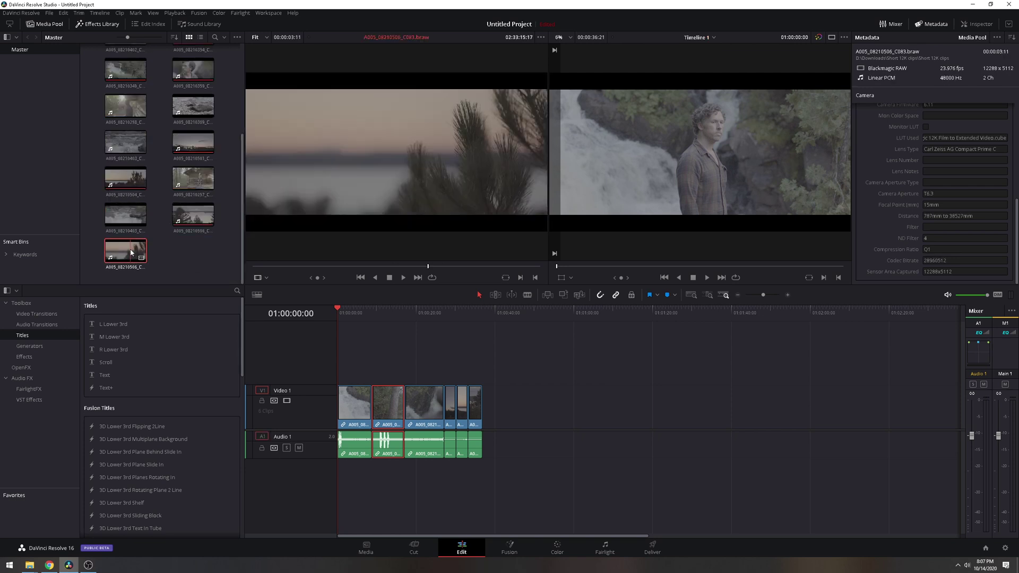
pyautogui.moveTo(128, 251); pyautogui.dragTo(480, 396)
# - Zoom the timeline in and start editing the 6480 timeline height in Project Settings
pyautogui.hotkey('ctrl', '=')
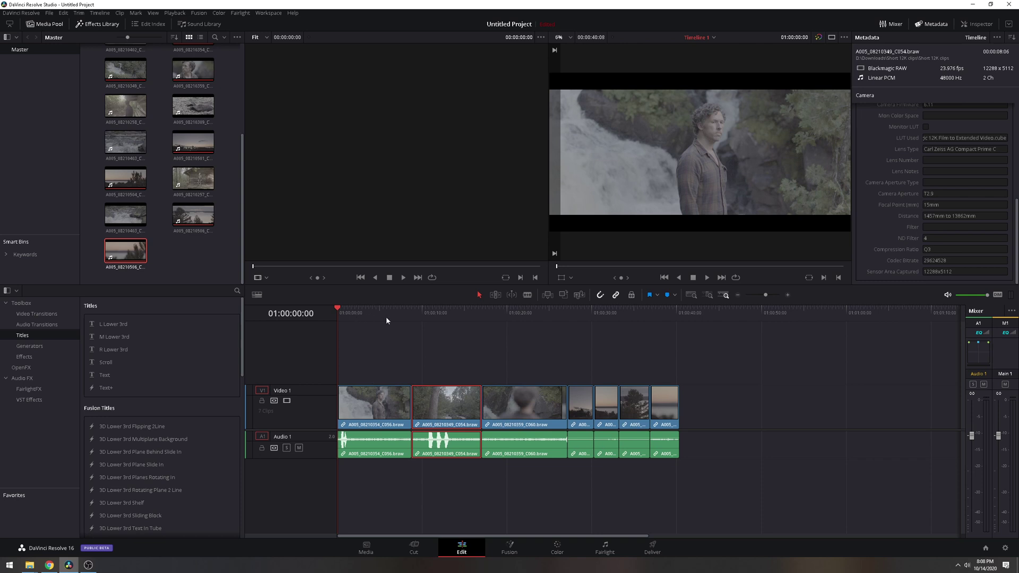
pyautogui.click(1006, 549)
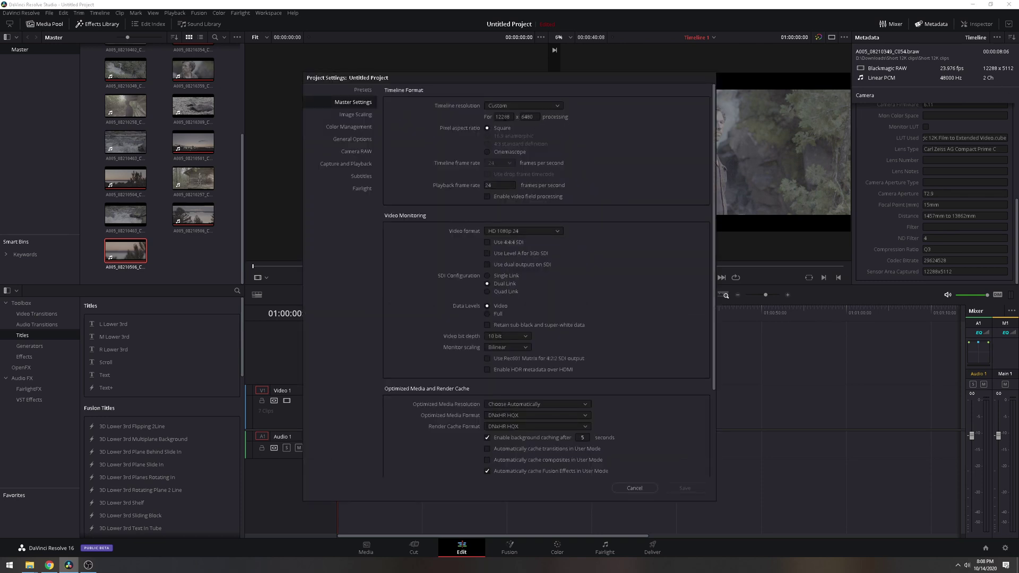
pyautogui.doubleClick(528, 117)
# - Enter 5112 as the timeline height, then compute 12288 ÷ 5112 in Windows Calculator
pyautogui.write('5112')
pyautogui.click(556, 133)
pyautogui.press('super')
pyautogui.write('calc')
pyautogui.press('Return')
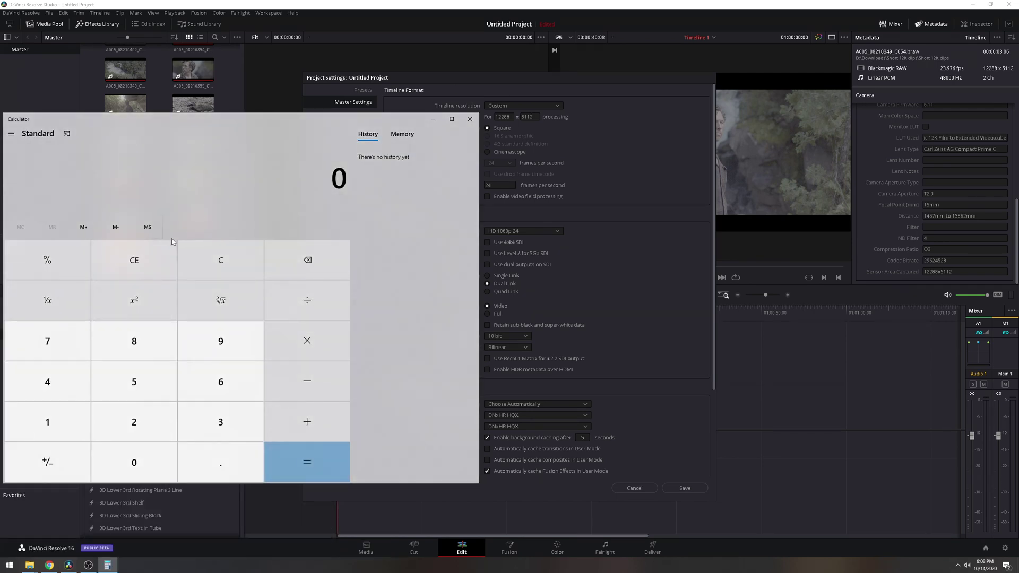
pyautogui.write('12,288/')
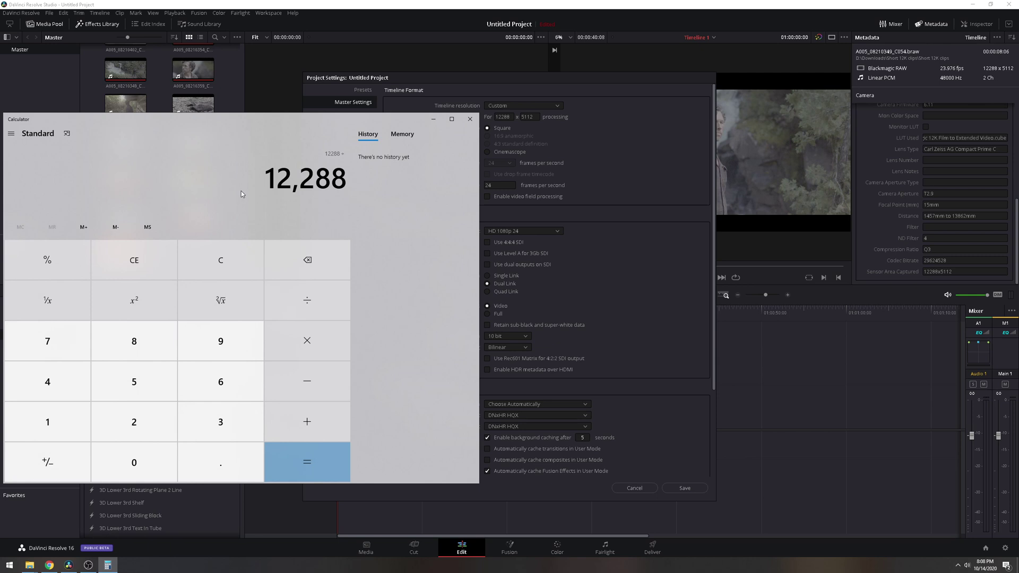
pyautogui.write('5112')
pyautogui.press('Return')
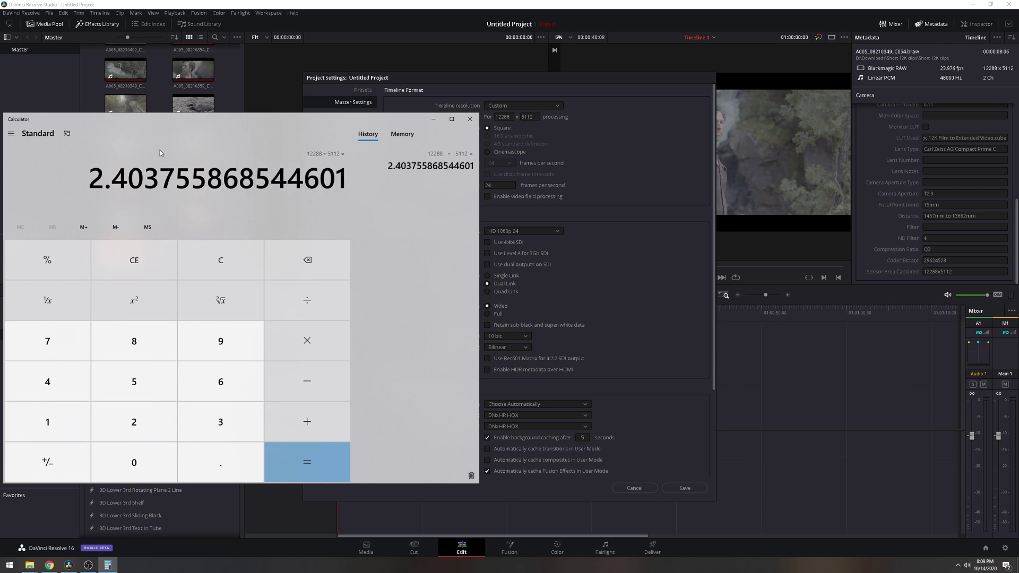
# - Save the 12288 x 5112 timeline resolution, then reopen Project Settings and cancel out of it
pyautogui.click(470, 118)
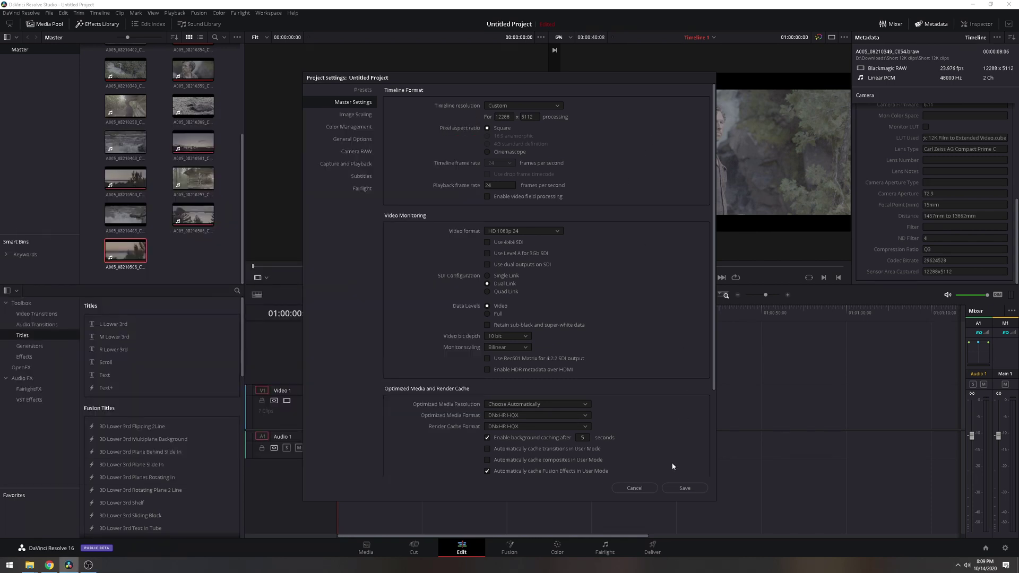
pyautogui.click(685, 489)
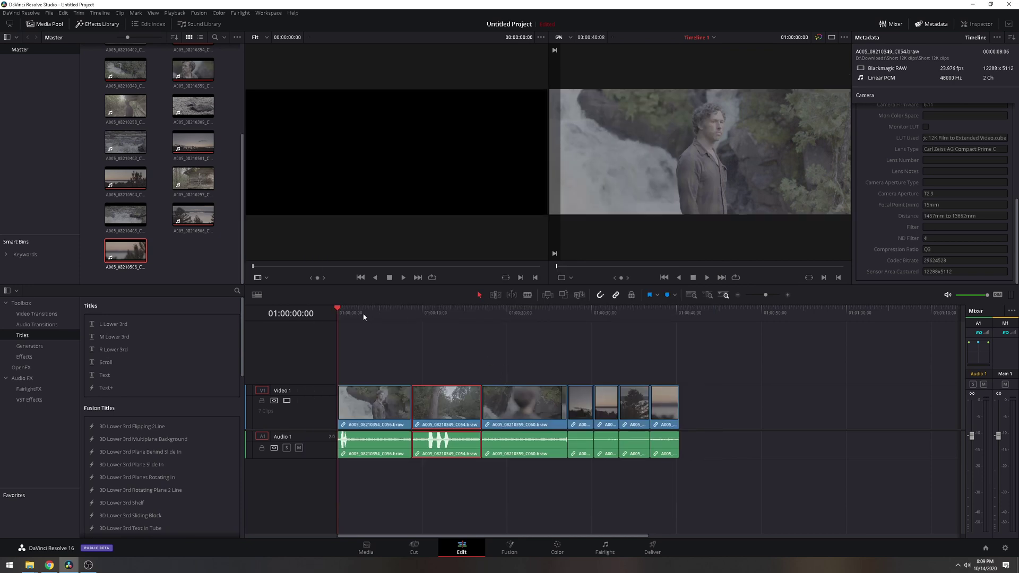
pyautogui.click(1005, 548)
pyautogui.click(637, 488)
# - Delete all render cache and play the seven-clip timeline
pyautogui.click(174, 13)
pyautogui.moveTo(190, 53)
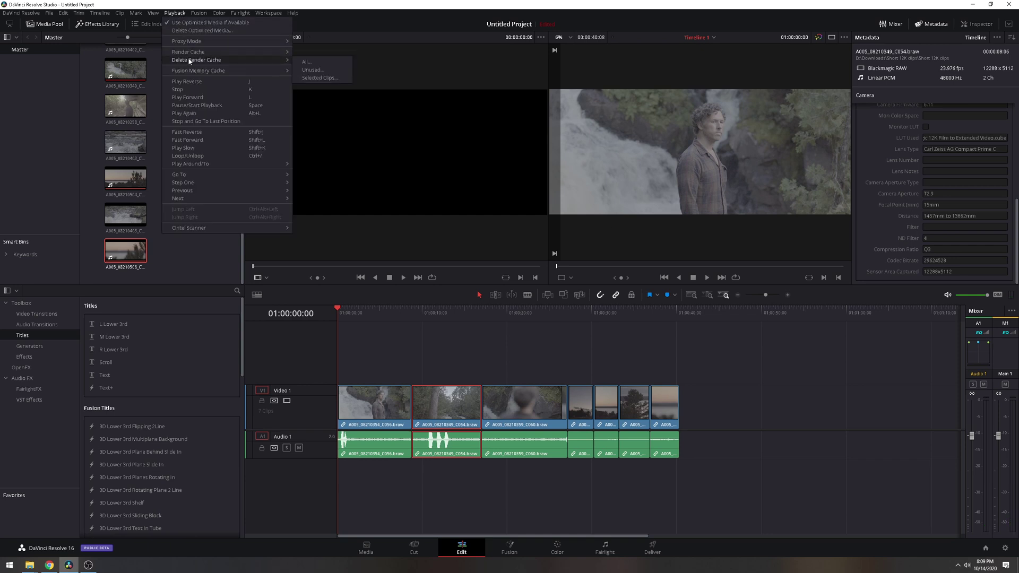
pyautogui.click(329, 62)
pyautogui.click(578, 310)
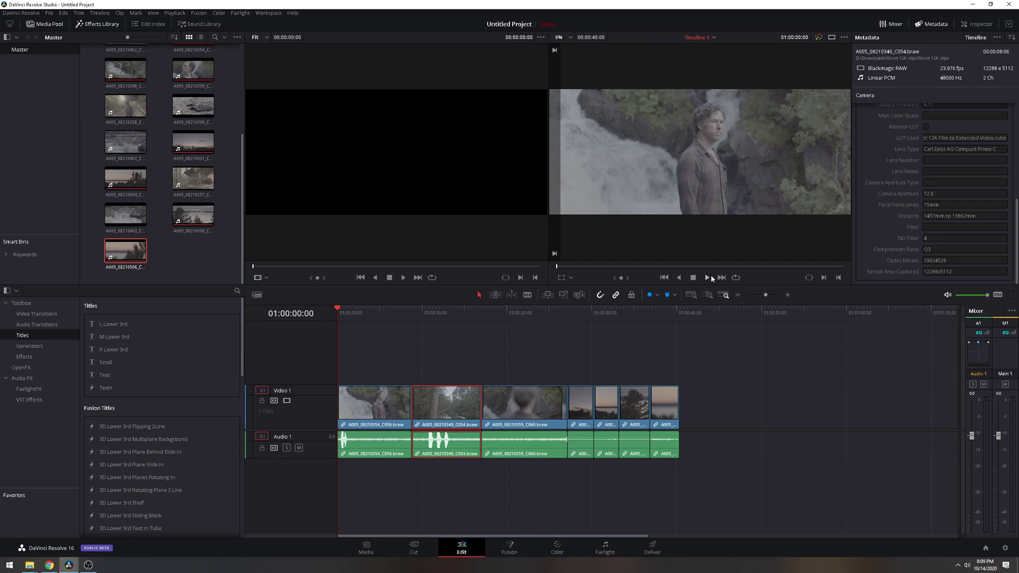
pyautogui.press('space')
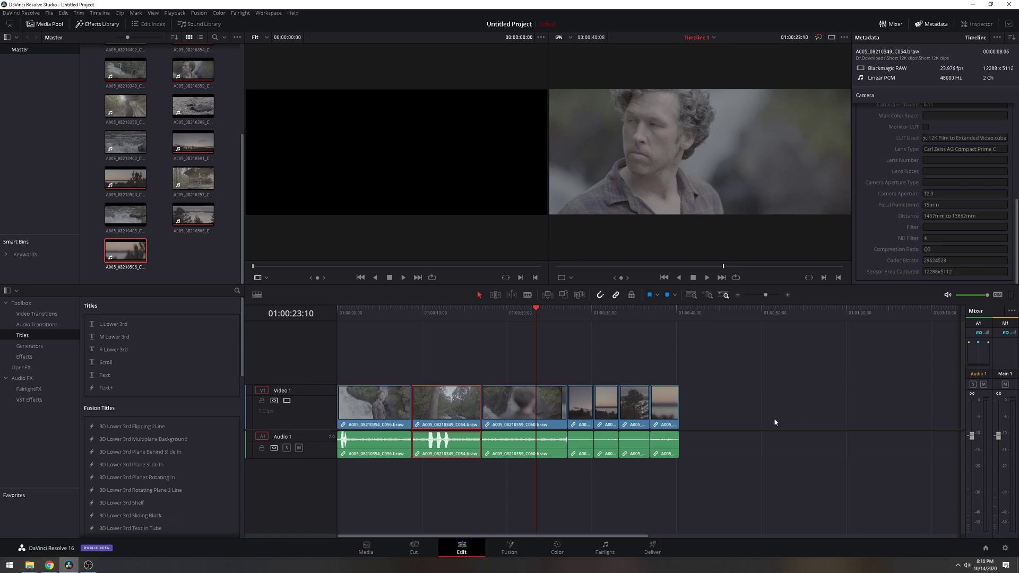
# - Remove all existing timeline clips and inspect clip metadata in the Media Pool
pyautogui.moveTo(734, 381); pyautogui.dragTo(380, 447)
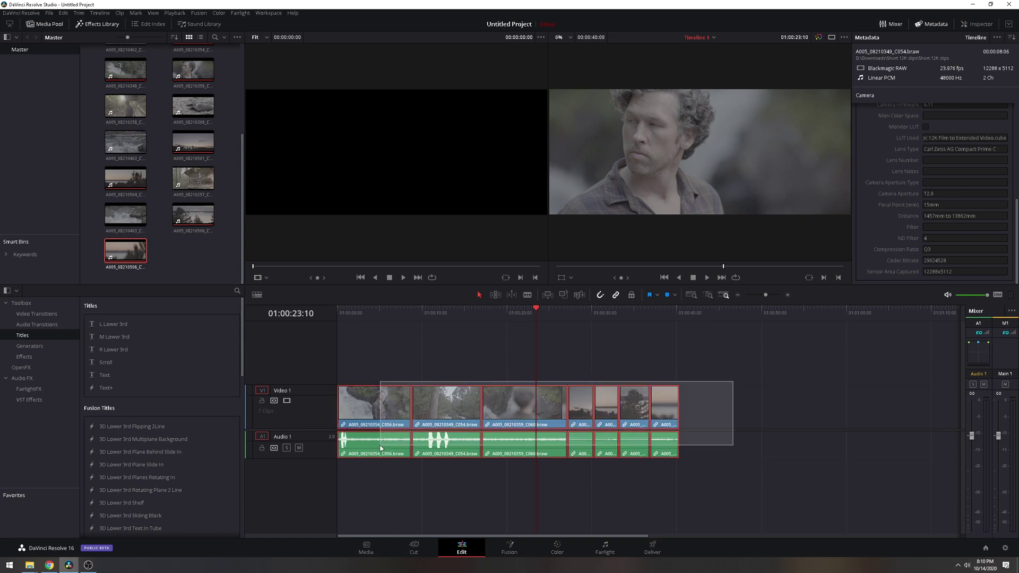
pyautogui.press('Delete')
pyautogui.click(125, 106)
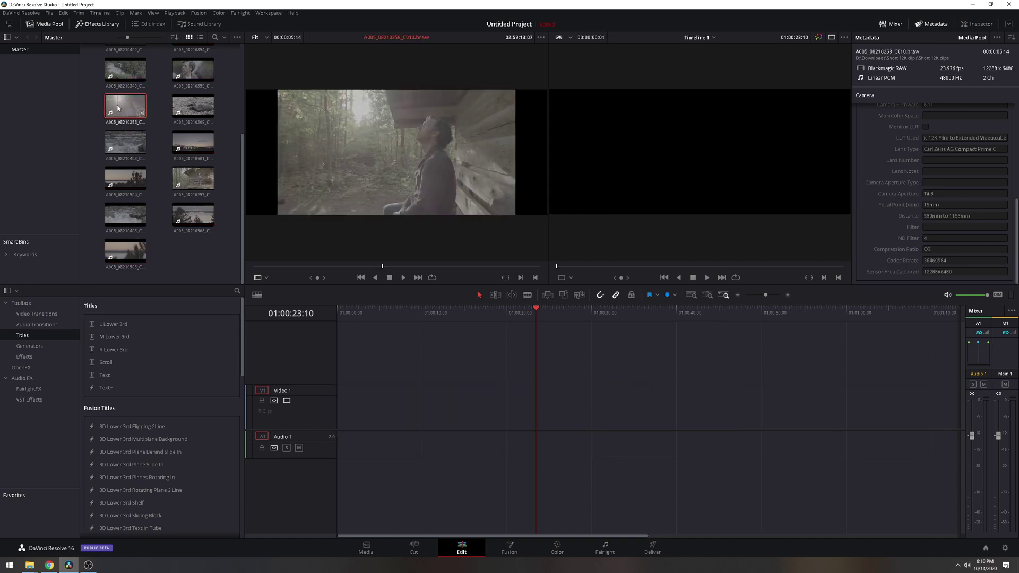
pyautogui.scroll(4, 139, 80)
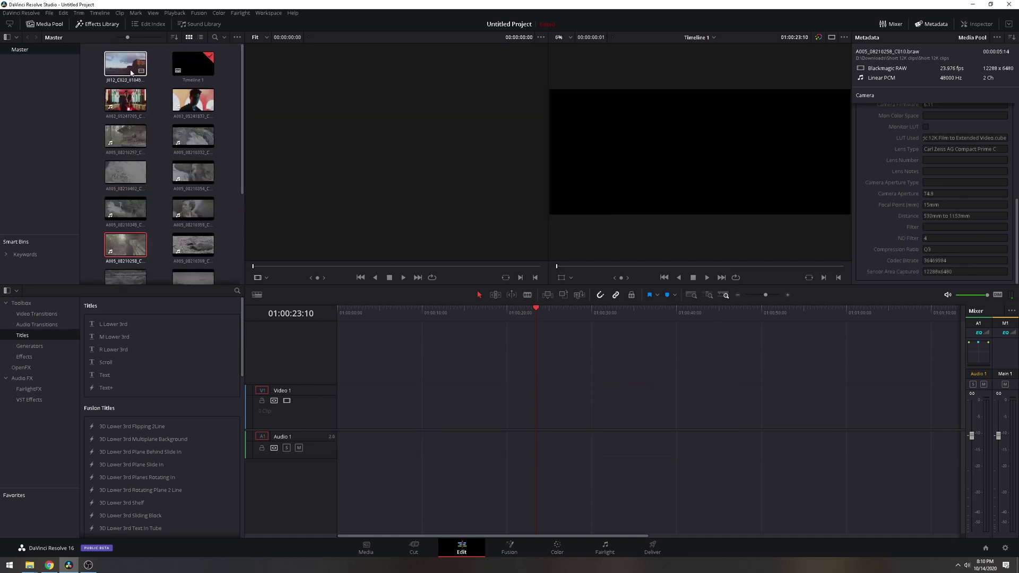
pyautogui.click(140, 137)
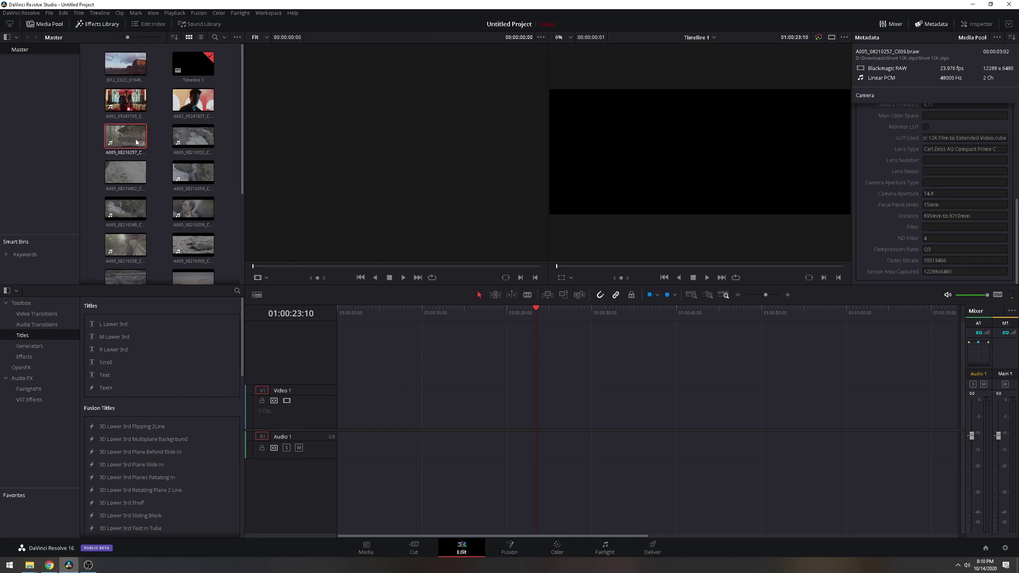
# - Place the waterfall clip A005_08210332_C037 at the timeline start, check its Clip Attributes, and play it
pyautogui.moveTo(185, 144); pyautogui.dragTo(344, 405)
pyautogui.doubleClick(194, 140)
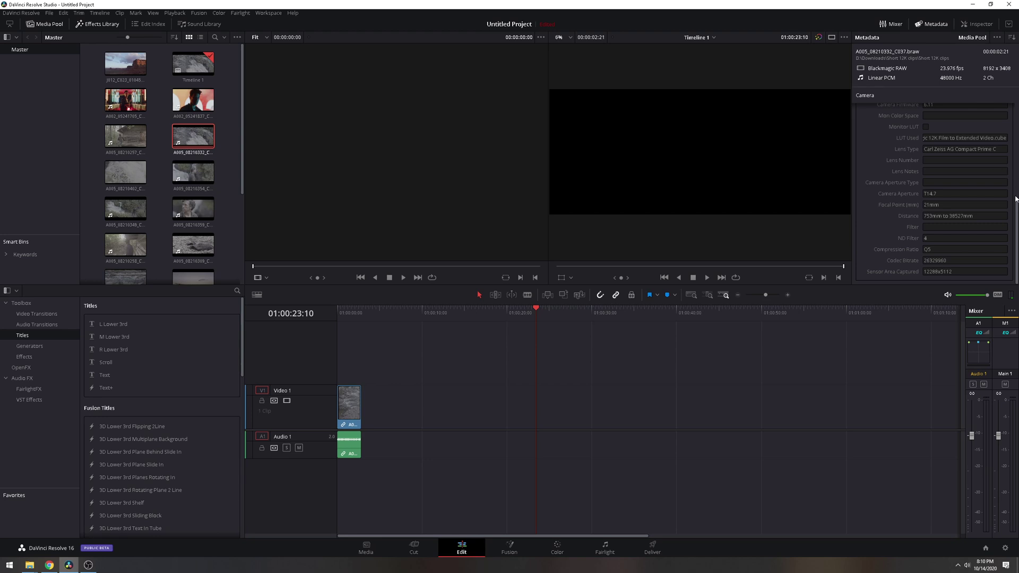
pyautogui.scroll(3, 1017, 213)
pyautogui.press('Home')
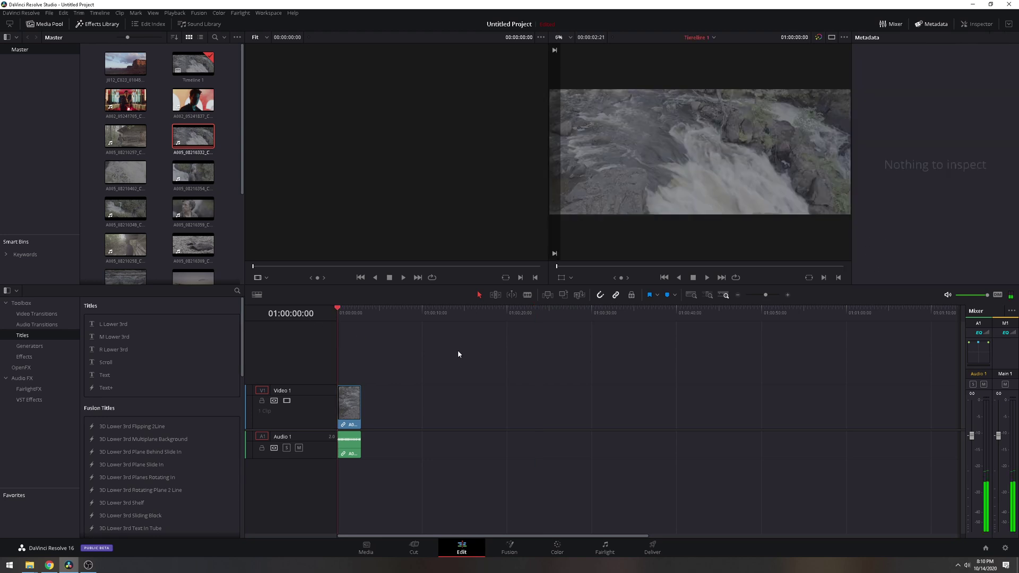
pyautogui.press('space')
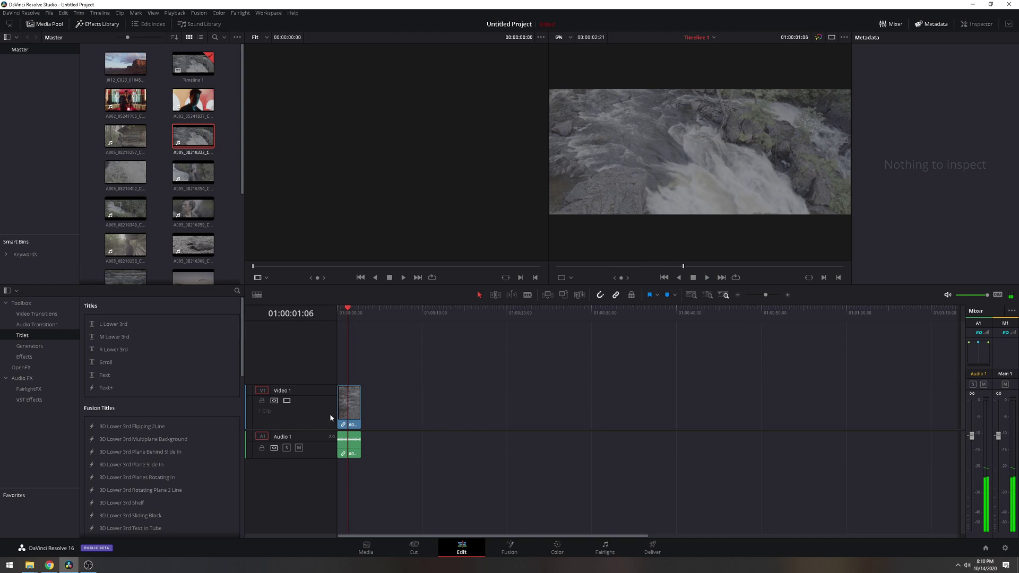
pyautogui.rightClick(351, 409)
pyautogui.click(380, 359)
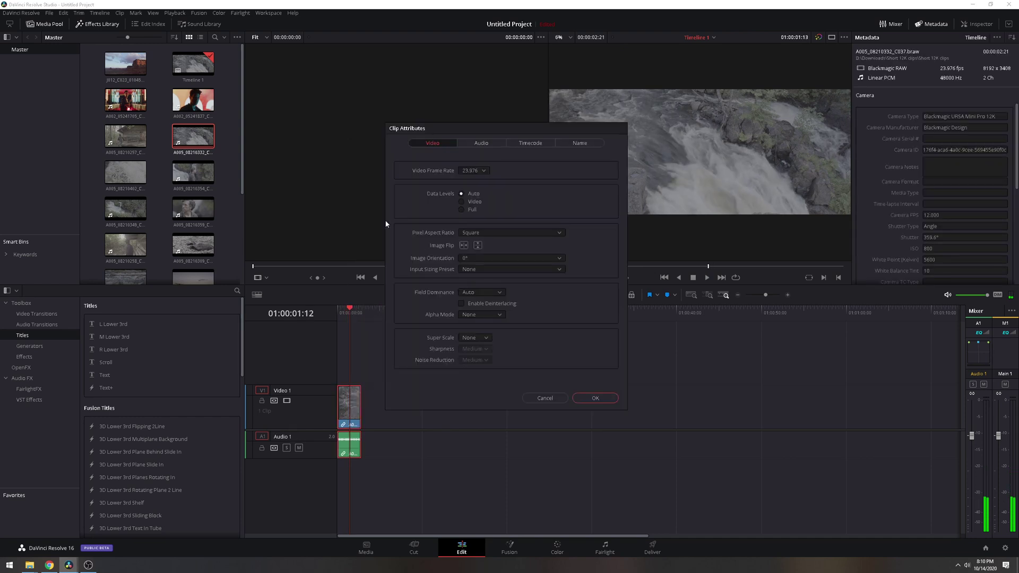
pyautogui.click(575, 402)
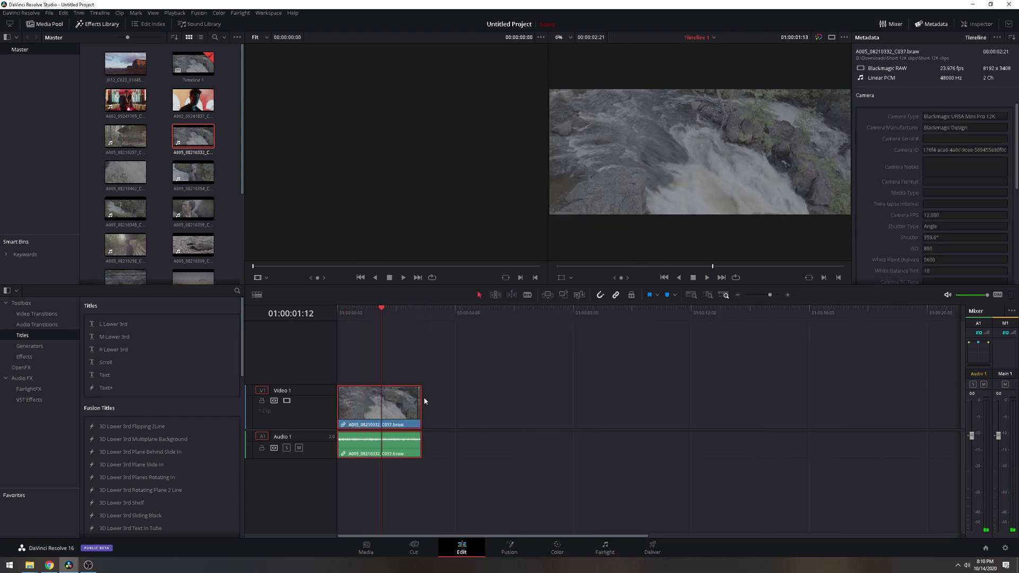
pyautogui.press('space')
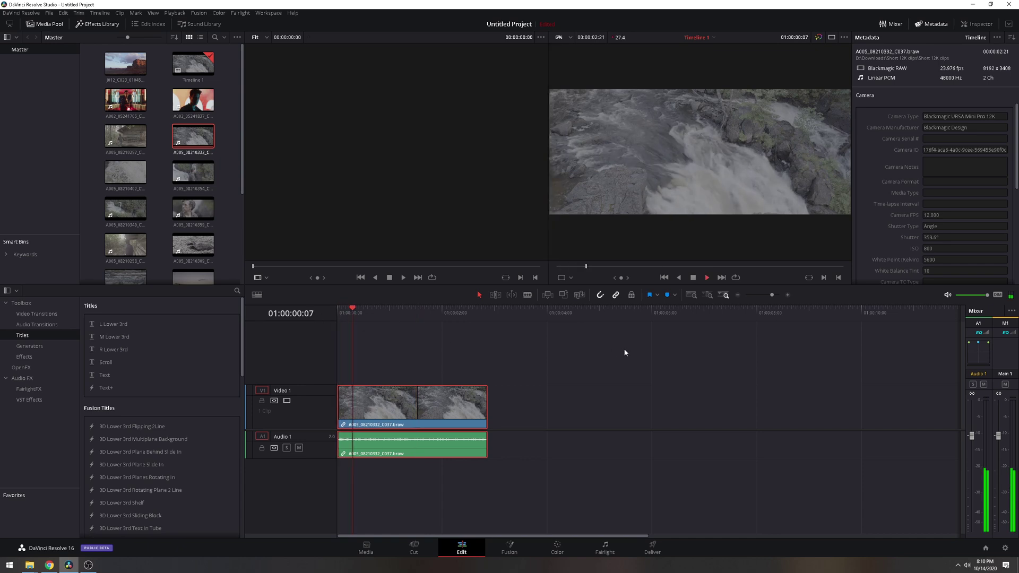
pyautogui.press('space')
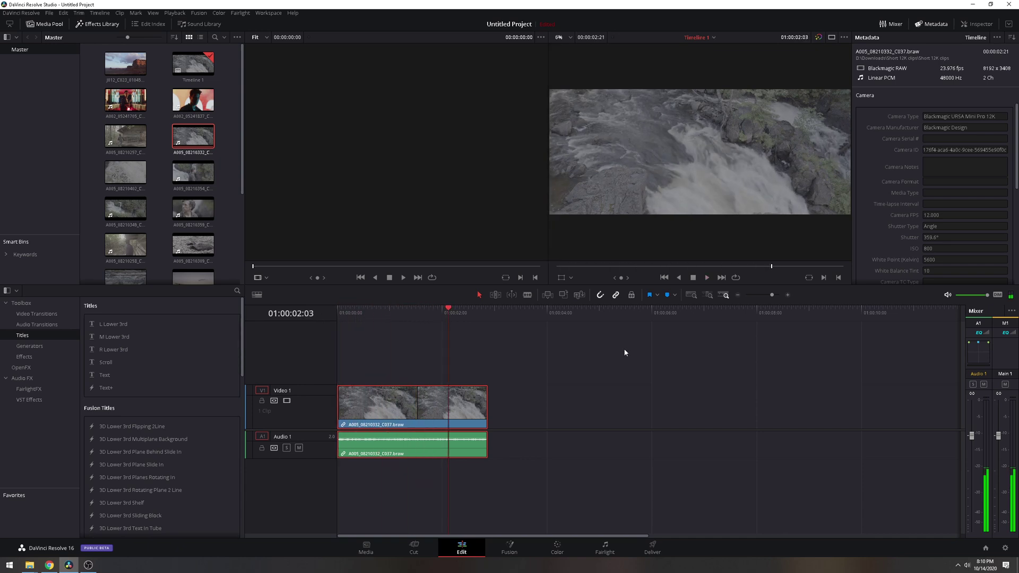
pyautogui.press('Home')
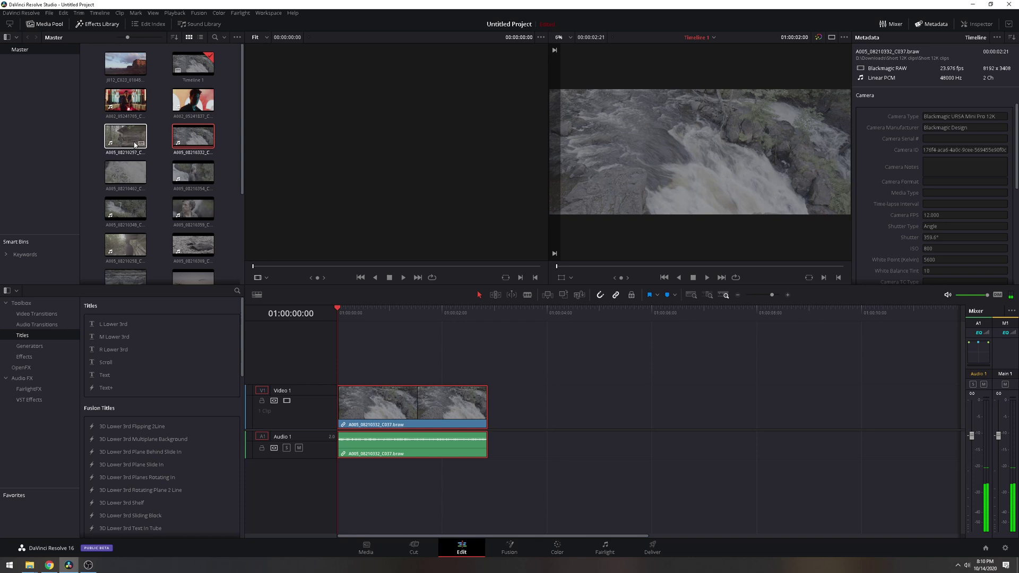
# - Add A005_08210309_C015 and then A005_08210403_C068 after the waterfall clip
pyautogui.doubleClick(125, 172)
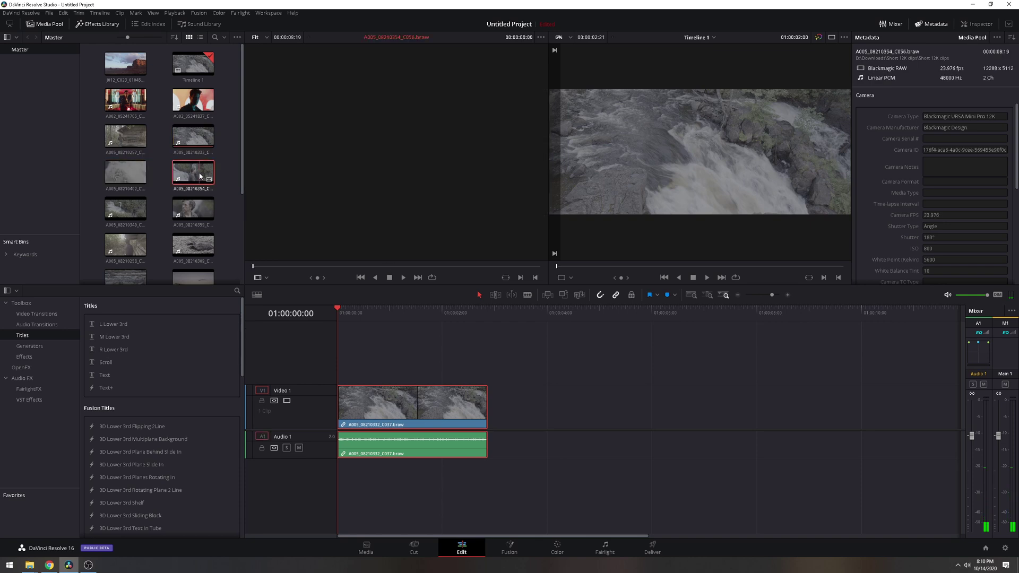
pyautogui.click(137, 216)
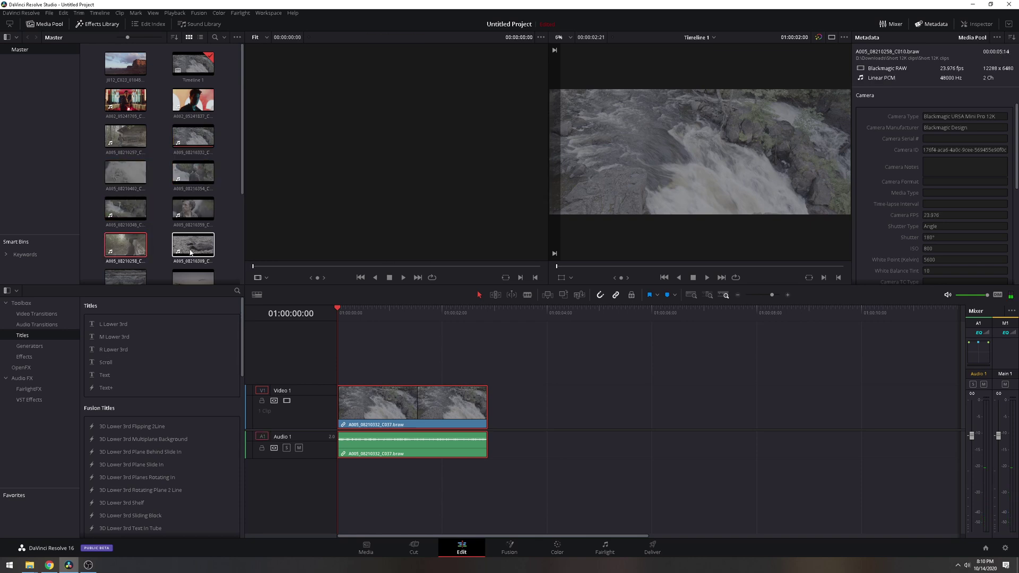
pyautogui.moveTo(193, 245); pyautogui.dragTo(489, 399)
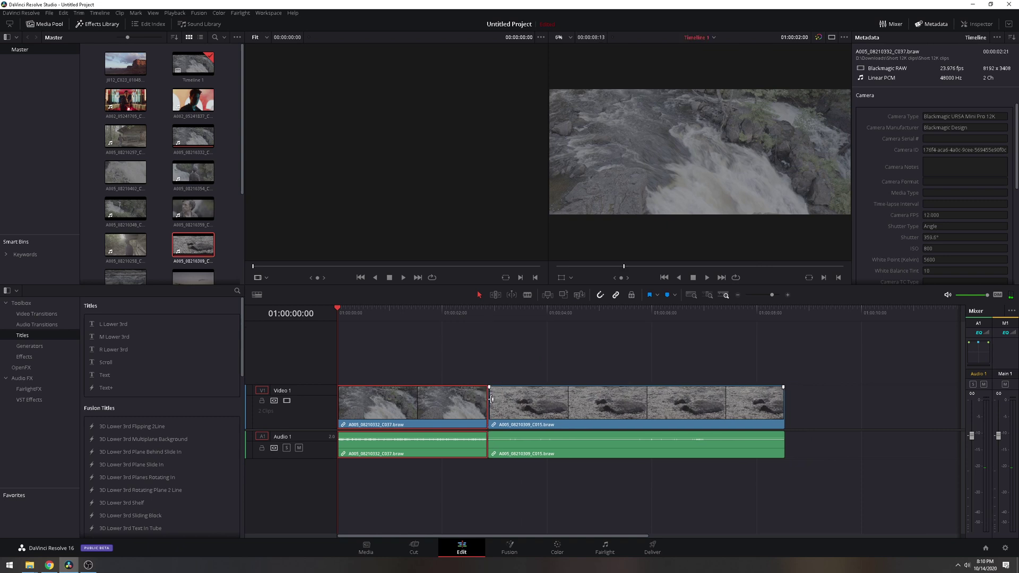
pyautogui.scroll(-2, 178, 243)
pyautogui.click(123, 217)
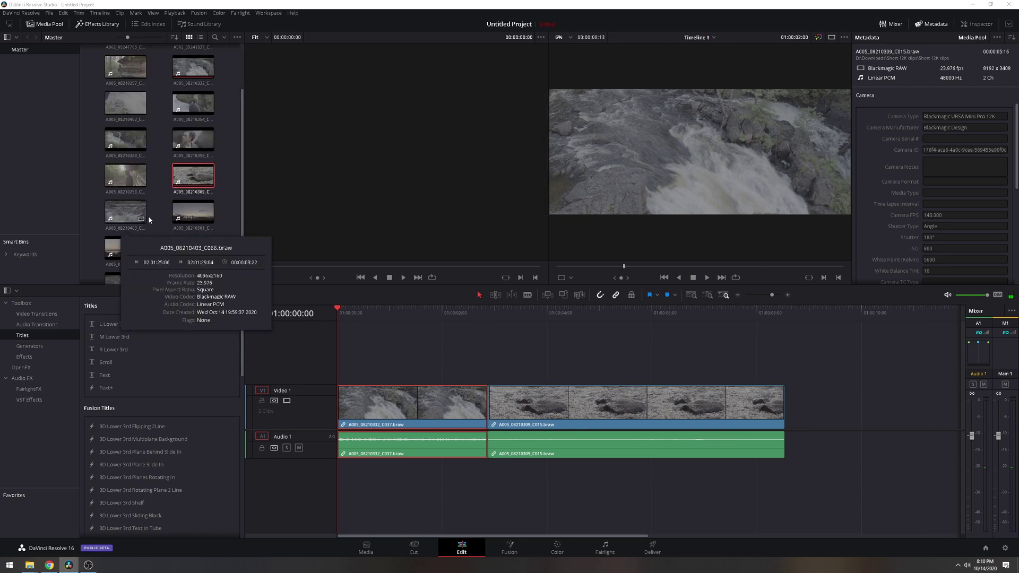
pyautogui.click(188, 217)
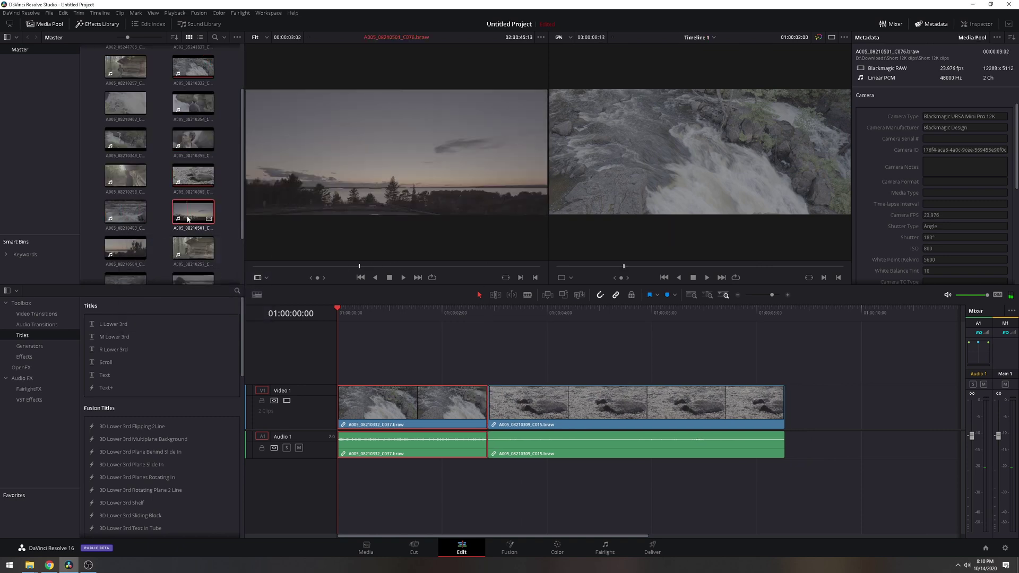
pyautogui.scroll(-1, 188, 219)
pyautogui.click(196, 259)
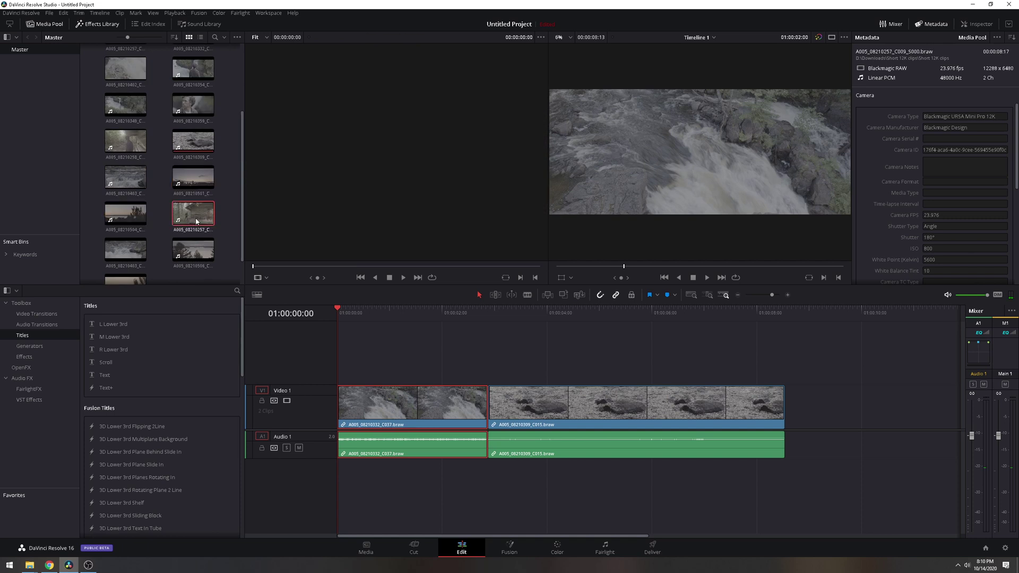
pyautogui.click(146, 257)
pyautogui.moveTo(161, 259); pyautogui.dragTo(786, 405)
# - Check the metadata of the remaining pool clips and select the first timeline clip
pyautogui.click(197, 256)
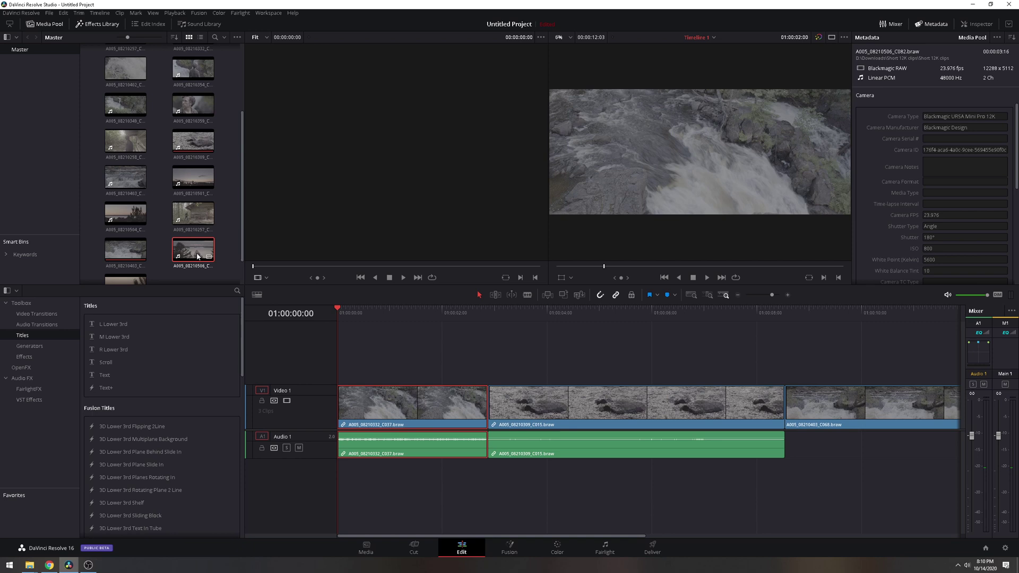
pyautogui.click(141, 277)
pyautogui.scroll(-2, 644, 360)
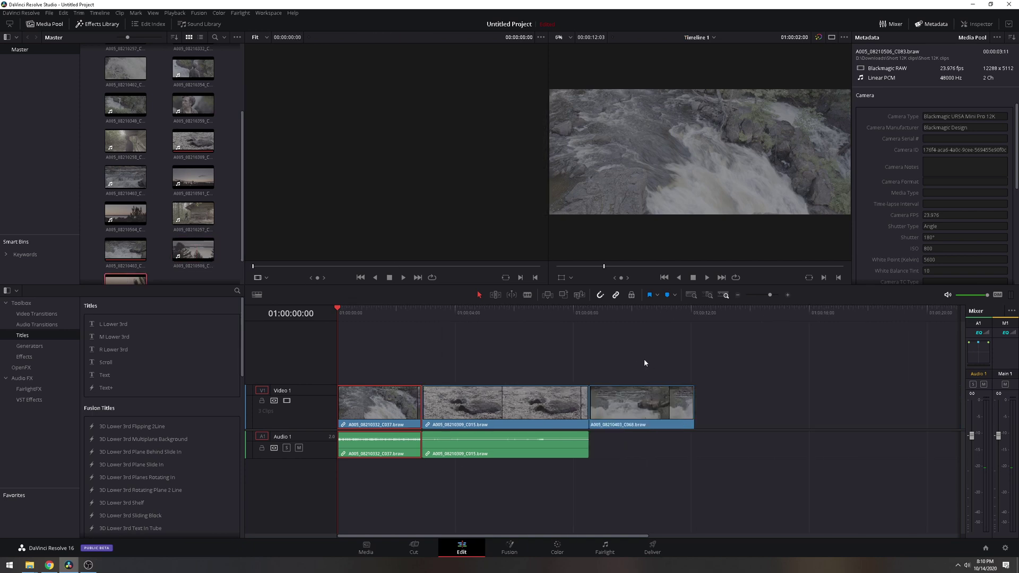
pyautogui.click(401, 395)
# - Set the timeline resolution to 8192 x 3408 in Project Settings and save
pyautogui.click(1005, 548)
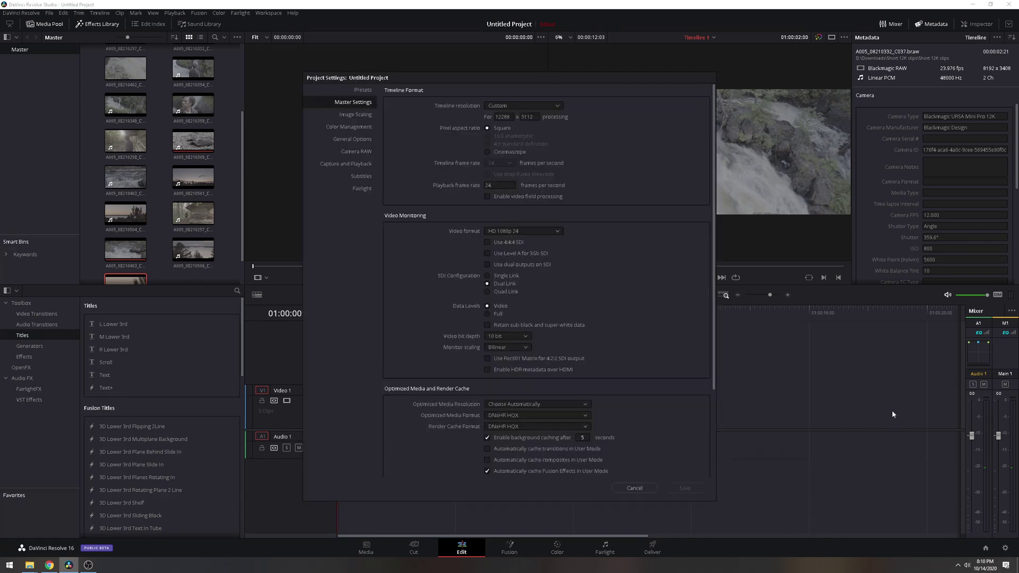
pyautogui.click(511, 117)
pyautogui.write('192')
pyautogui.press('Tab')
pyautogui.write('3408')
pyautogui.press('Tab')
pyautogui.click(685, 488)
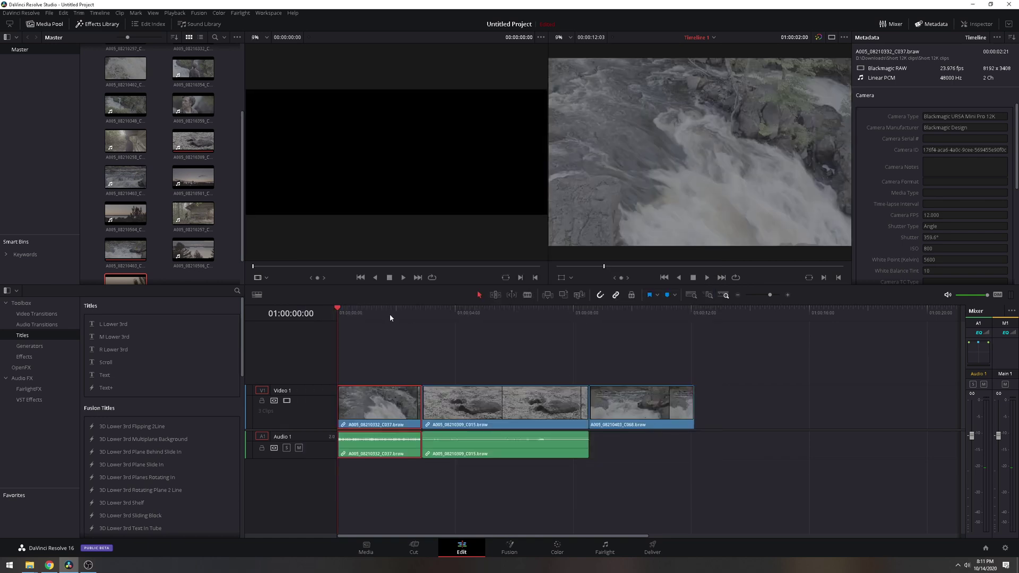
# - Review Clip Attributes of the second and third clips, then play from the timeline start
pyautogui.moveTo(389, 314); pyautogui.dragTo(309, 314)
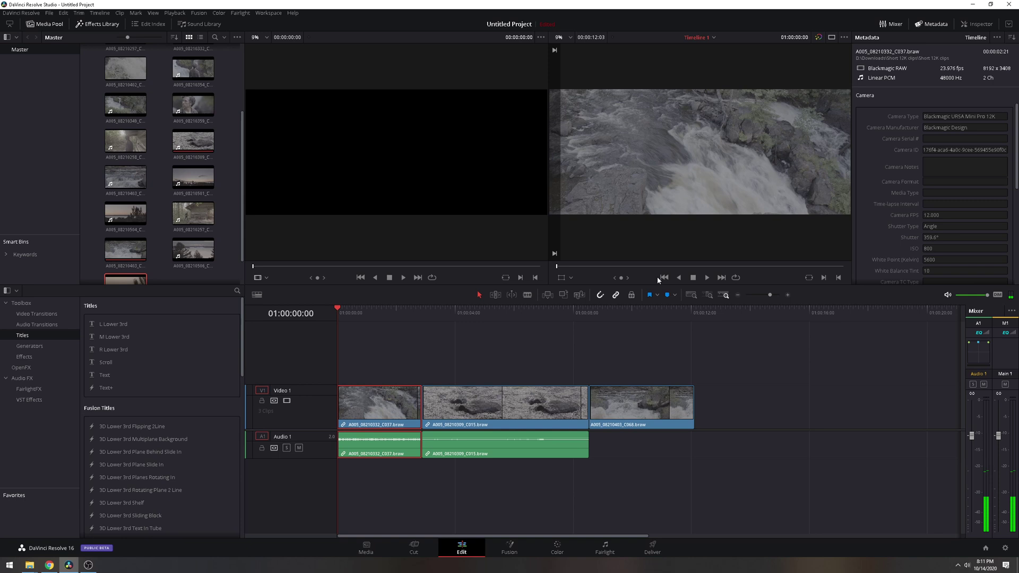
pyautogui.click(477, 324)
pyautogui.click(520, 414)
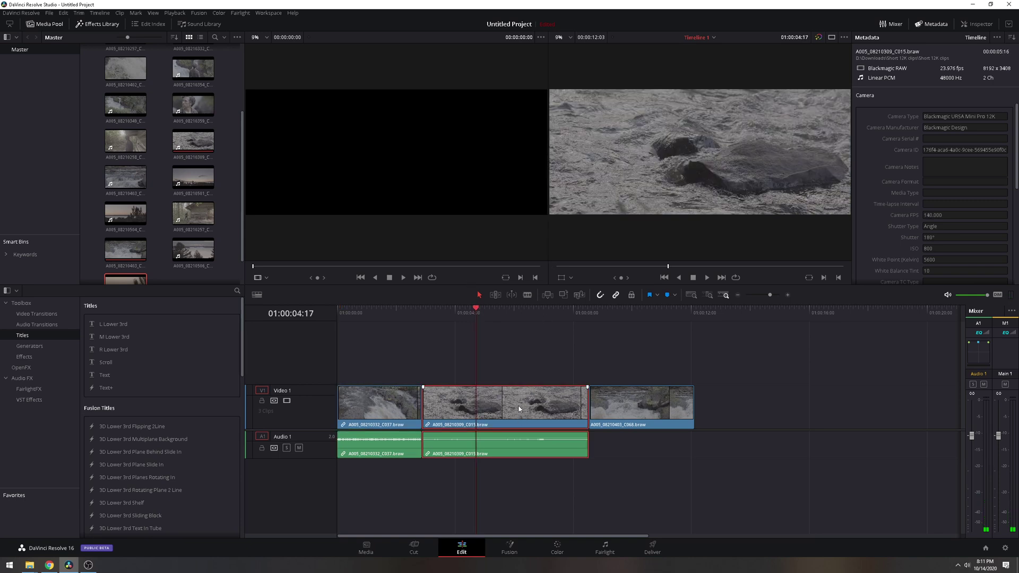
pyautogui.rightClick(562, 358)
pyautogui.click(613, 313)
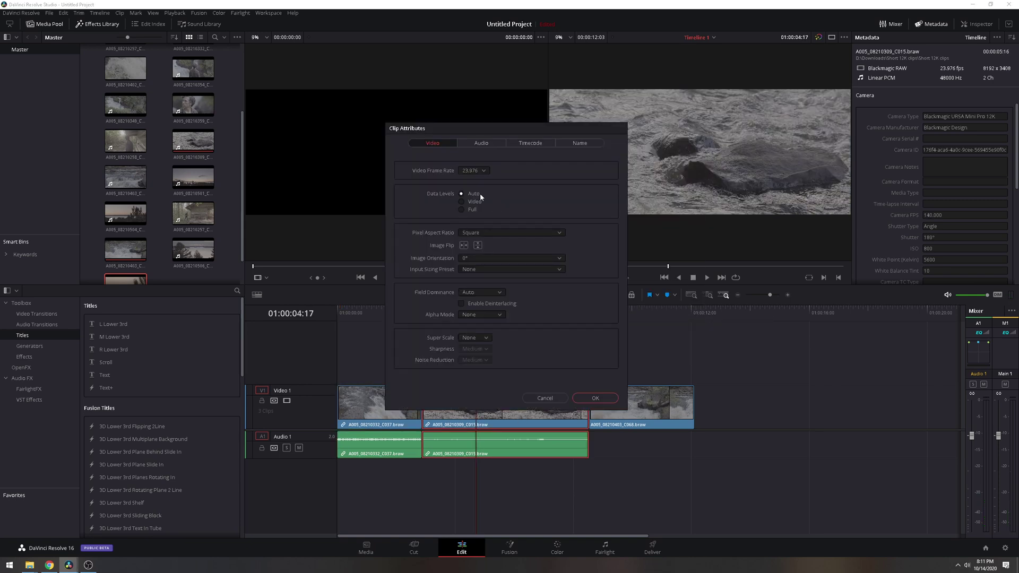
pyautogui.click(545, 398)
pyautogui.rightClick(611, 406)
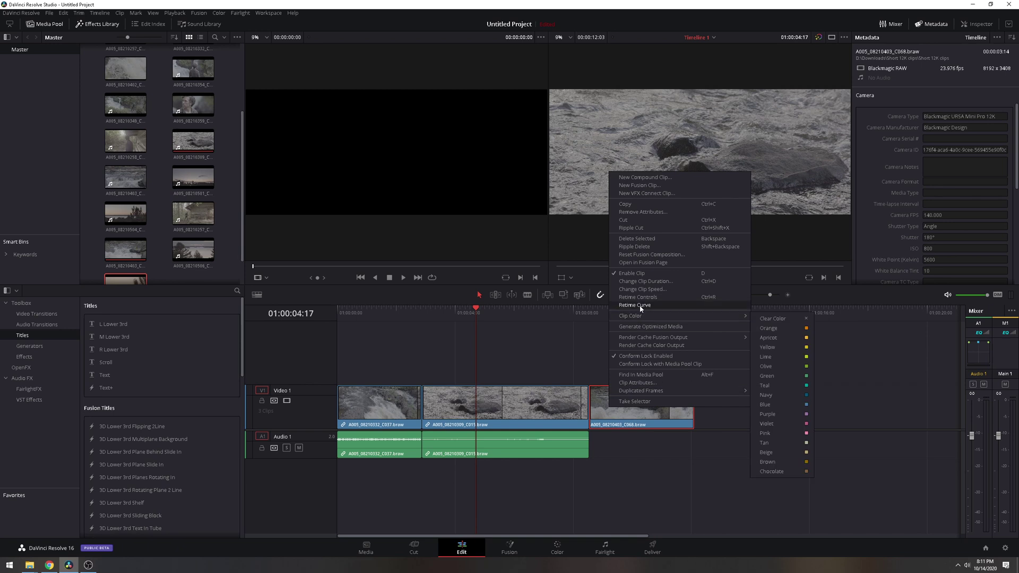
pyautogui.click(637, 383)
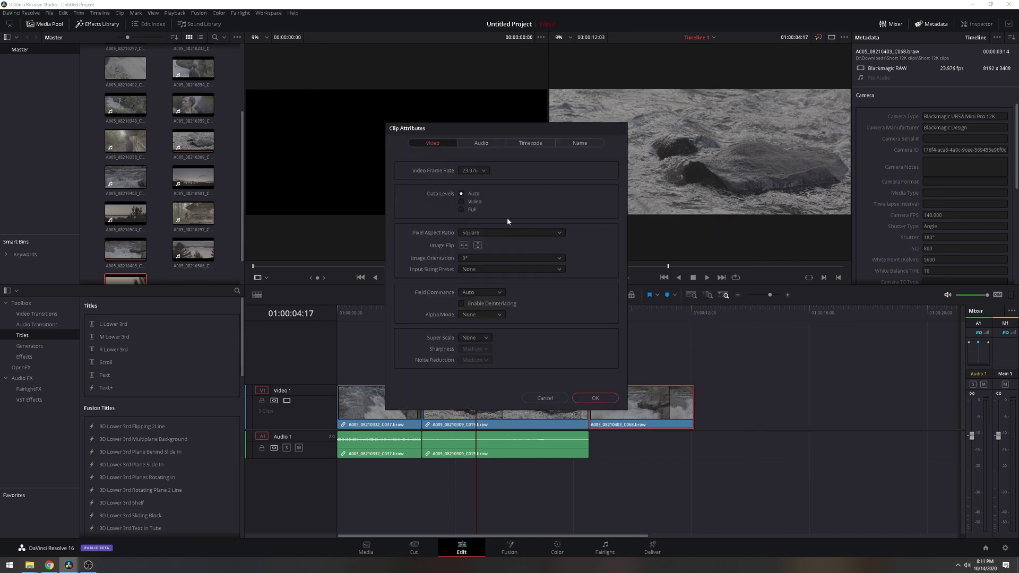
pyautogui.click(558, 399)
pyautogui.press('Home')
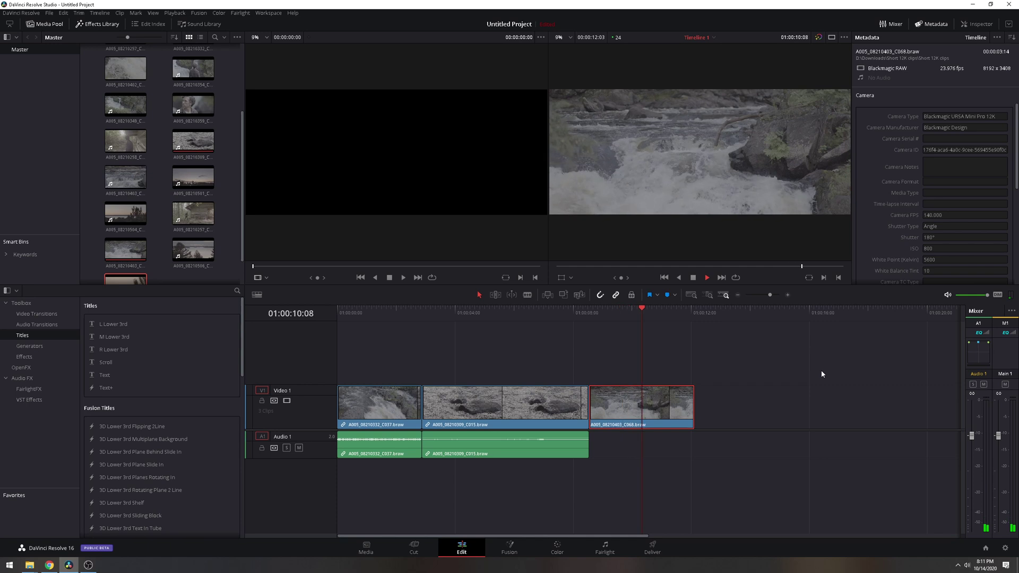
# - Play the three-clip BRAW timeline from the start, then stop
pyautogui.click(369, 312)
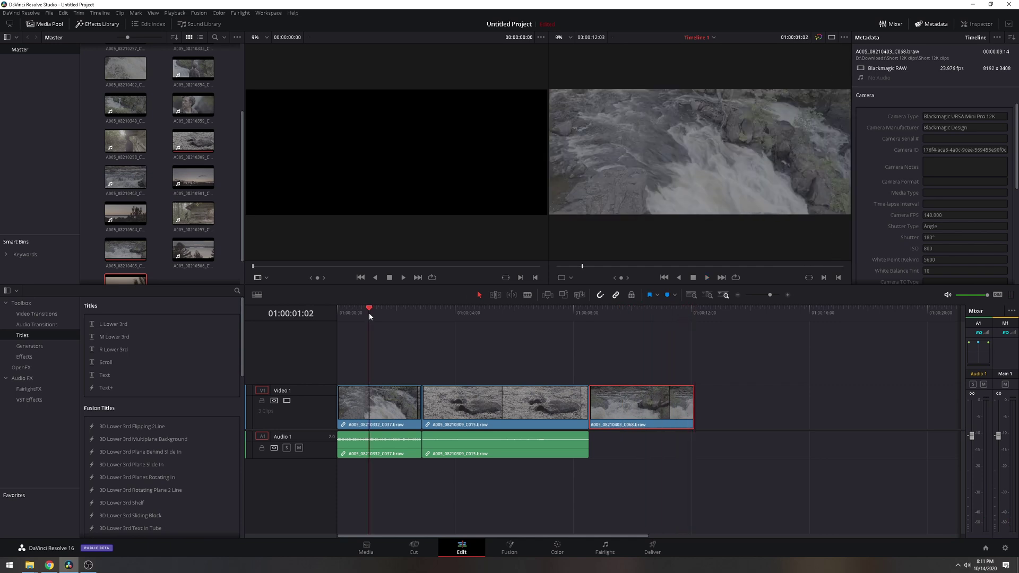
pyautogui.press('space')
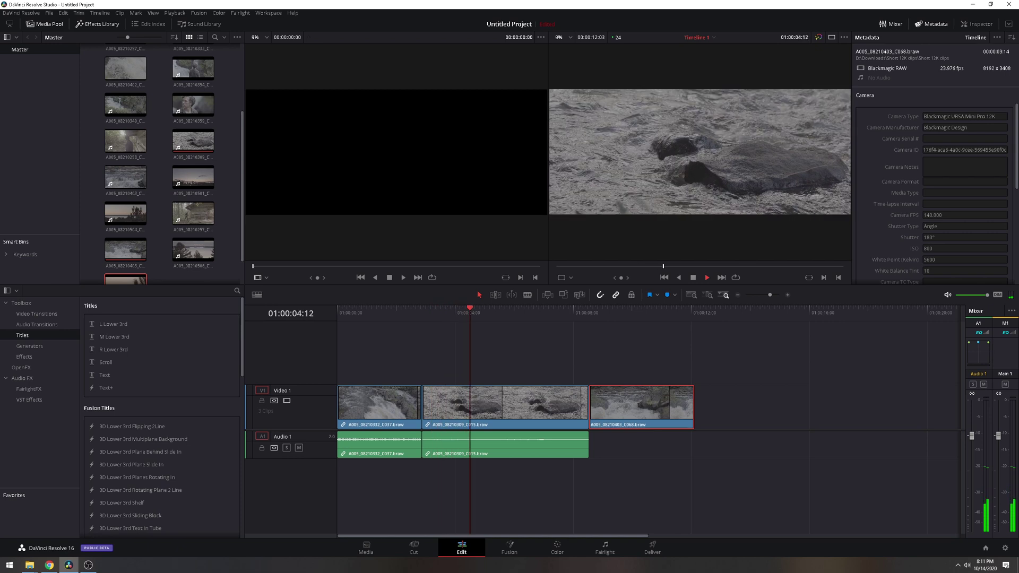
pyautogui.moveTo(1016, 170); pyautogui.dragTo(1018, 262)
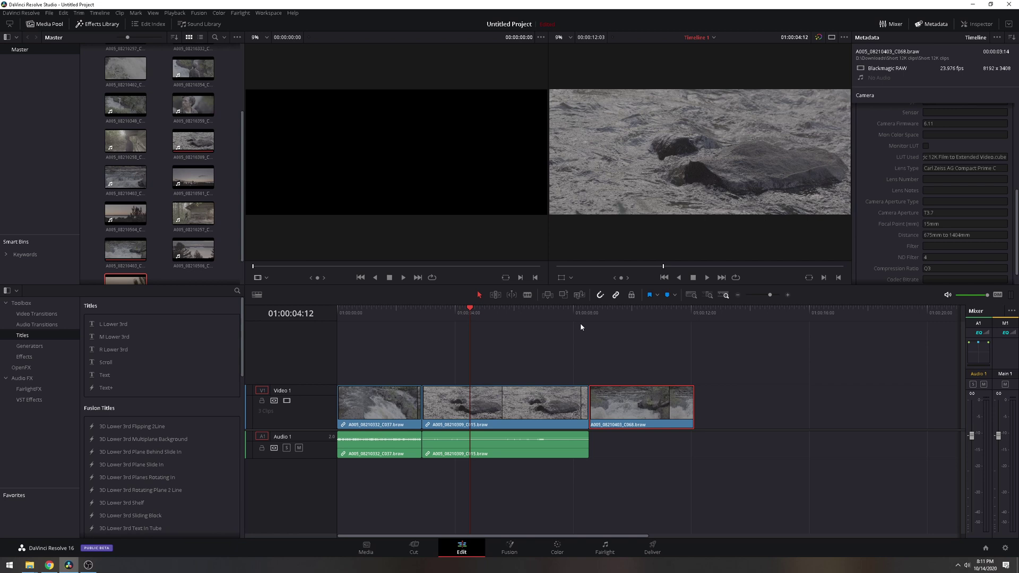
pyautogui.click(527, 396)
pyautogui.click(381, 401)
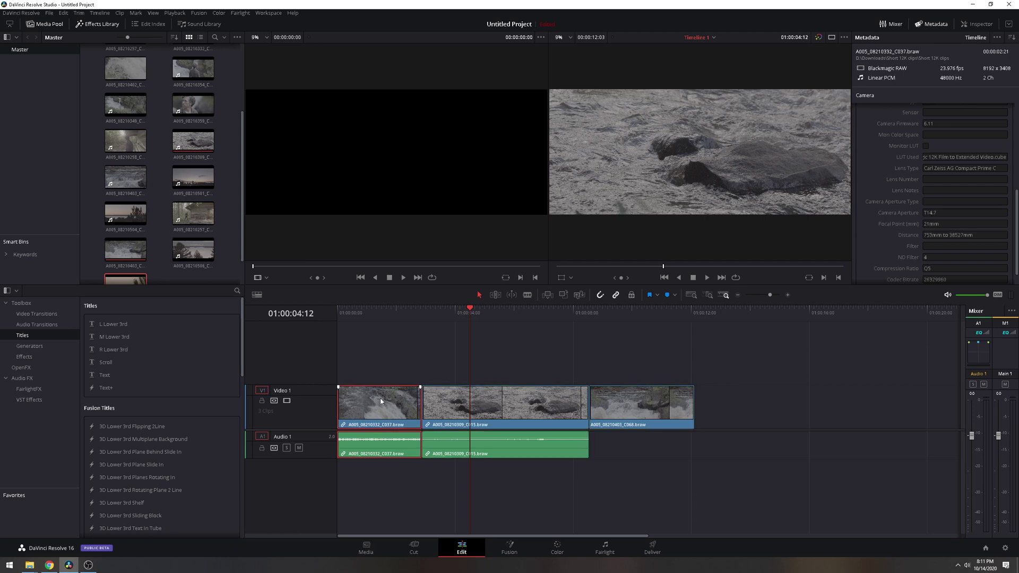
pyautogui.press('Home')
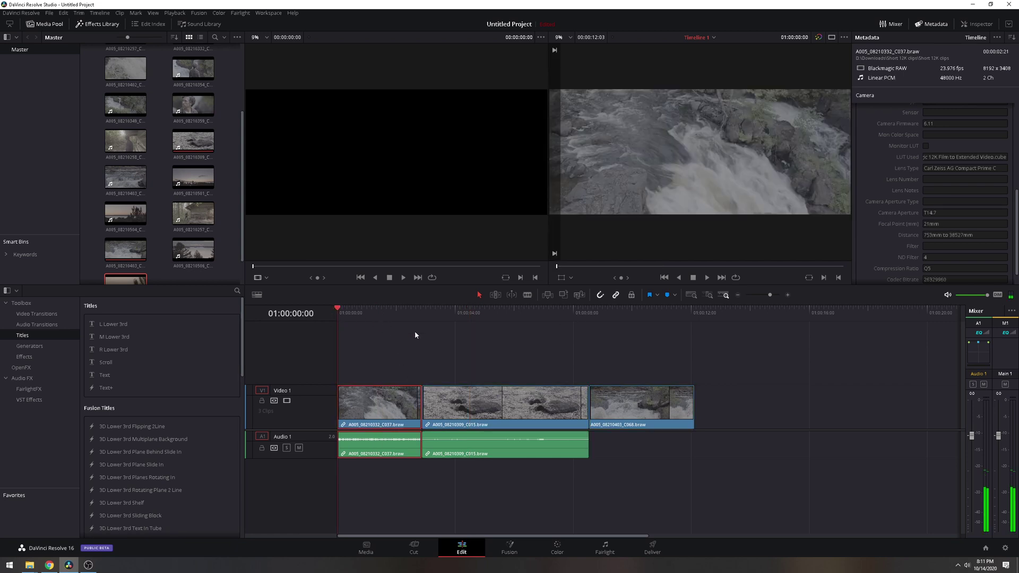
pyautogui.press('space')
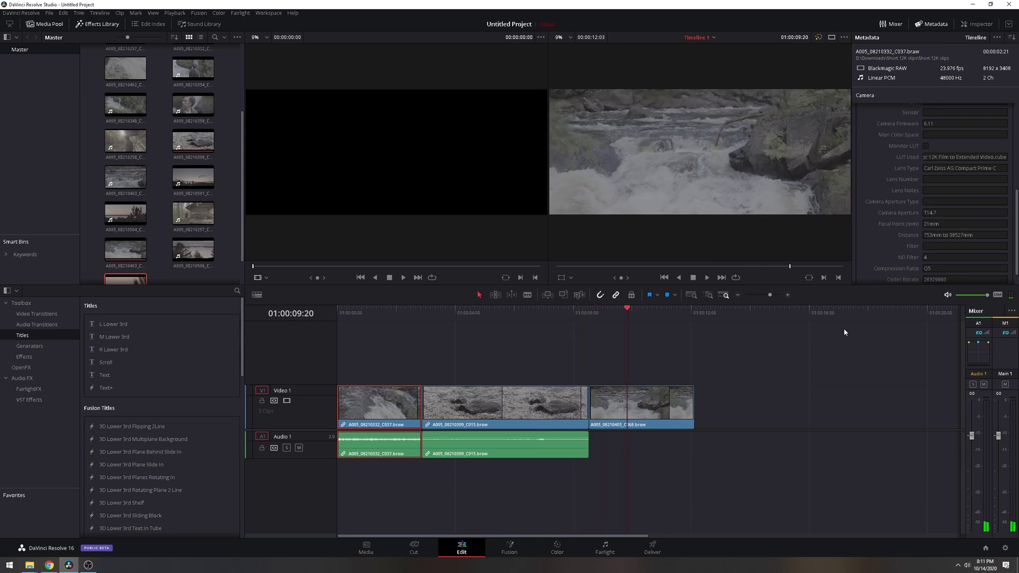
pyautogui.press('space')
# - Zoom the timeline out and delete all three clips with their audio
pyautogui.hotkey('ctrl', '-')
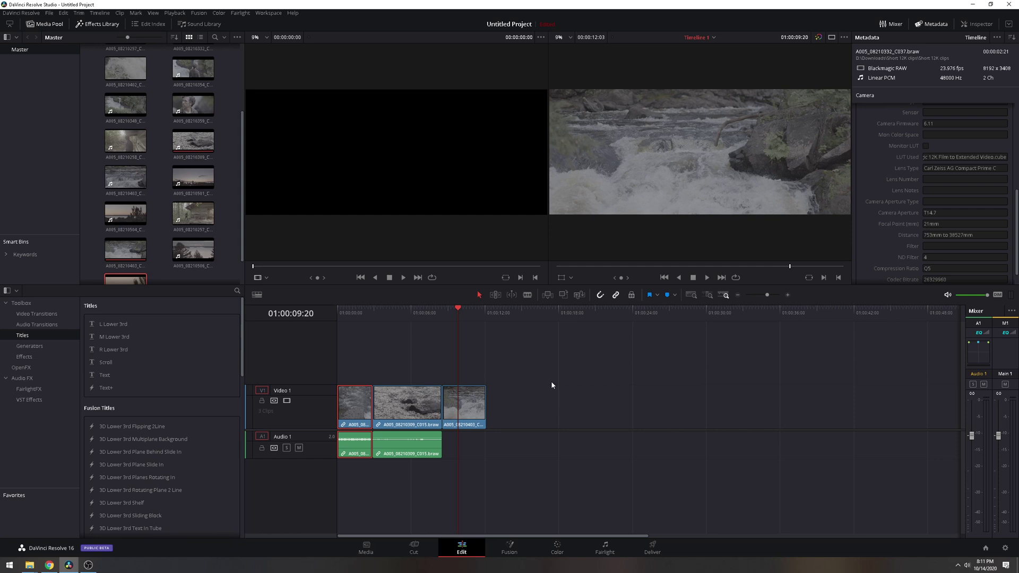
pyautogui.click(534, 388)
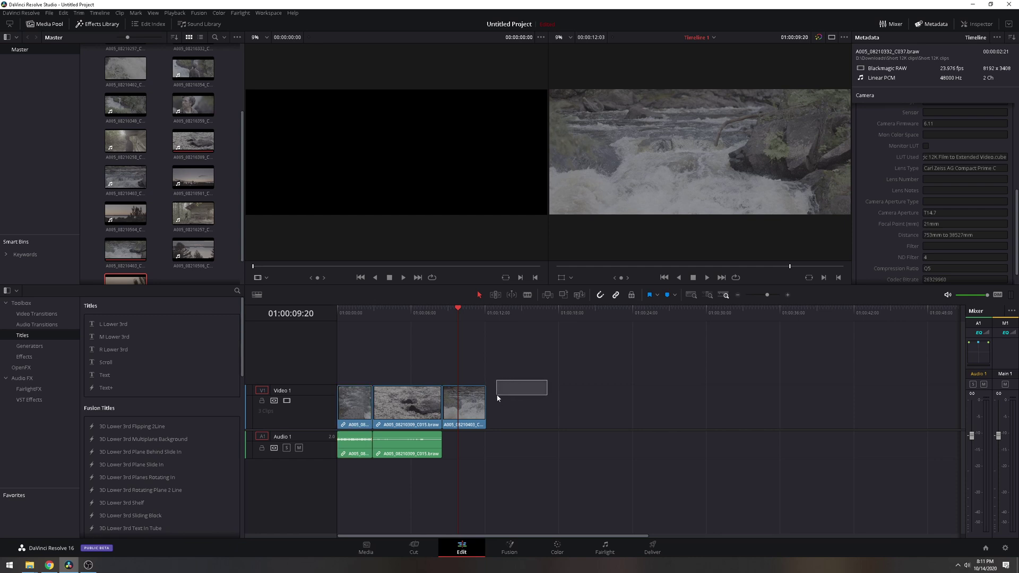
pyautogui.moveTo(498, 398); pyautogui.dragTo(340, 419)
pyautogui.press('Delete')
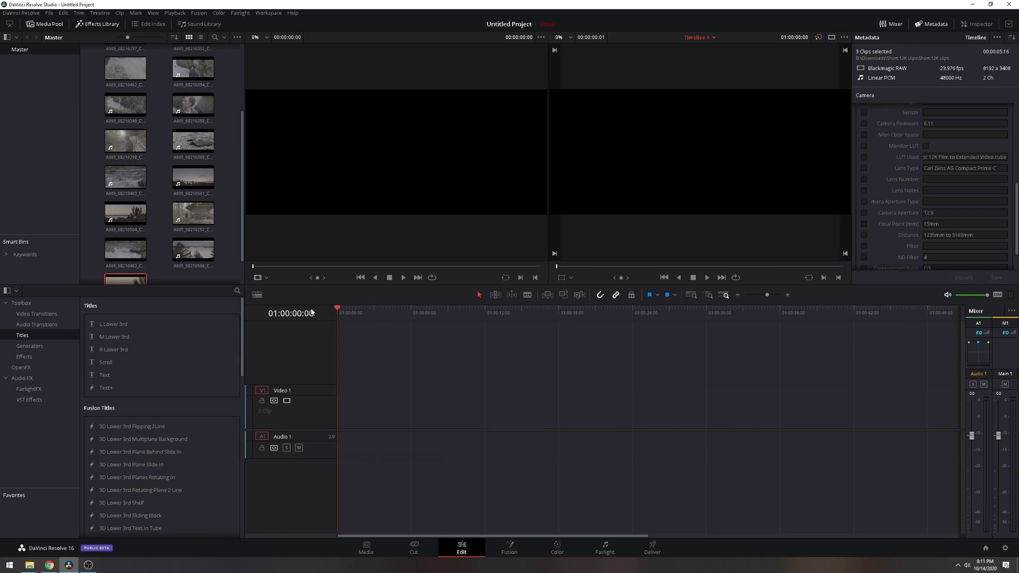
pyautogui.scroll(-1, 156, 232)
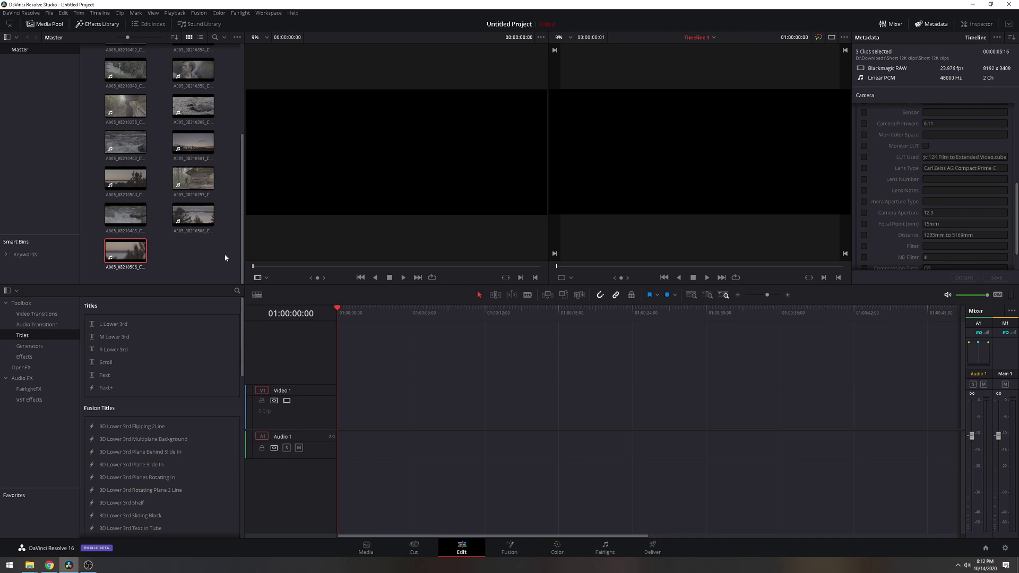
# - Add the desert mesa RED clip J012_C023_0104SU_001 to the timeline
pyautogui.scroll(4, 238, 258)
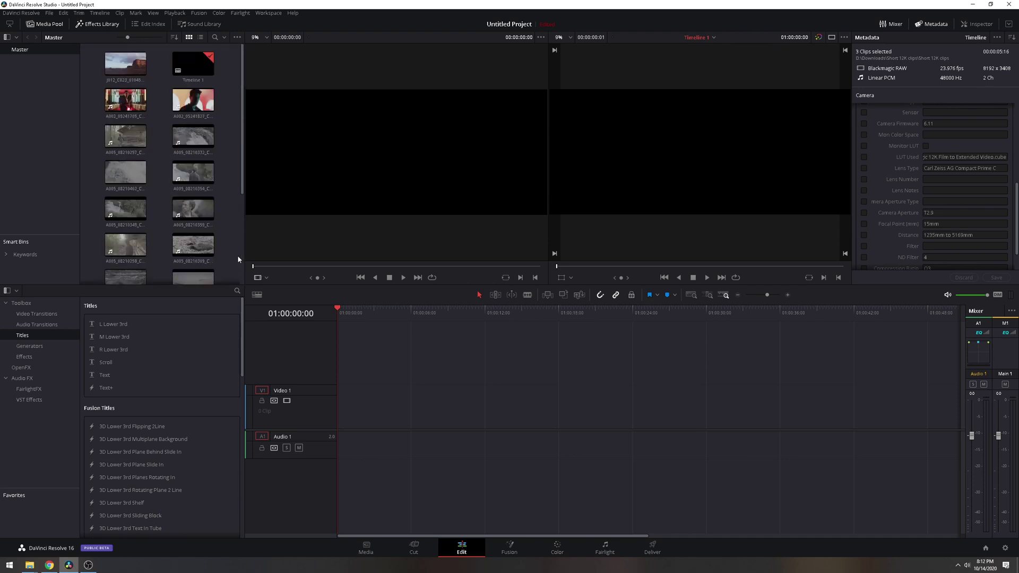
pyautogui.moveTo(126, 63); pyautogui.dragTo(381, 404)
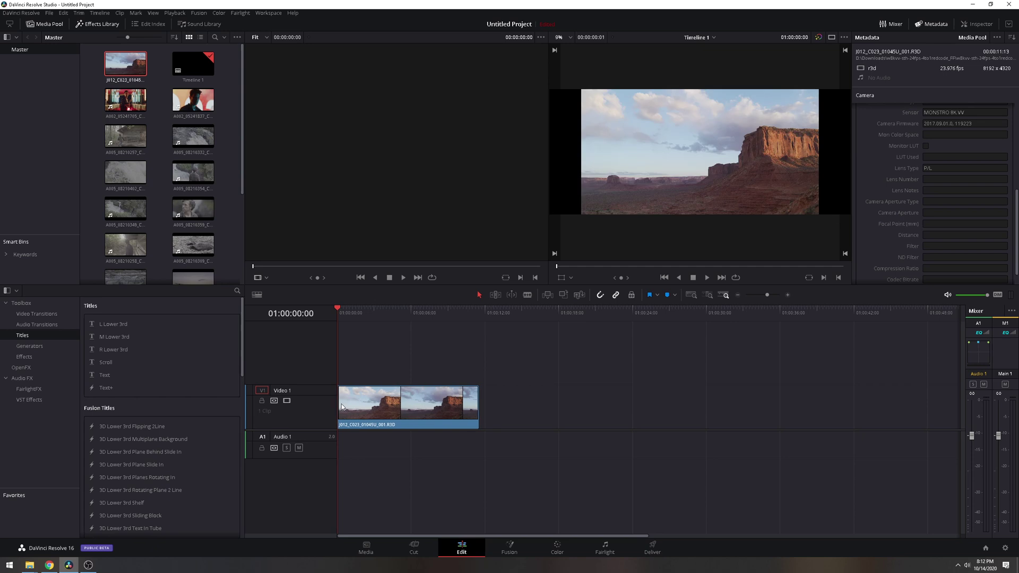
pyautogui.click(381, 403)
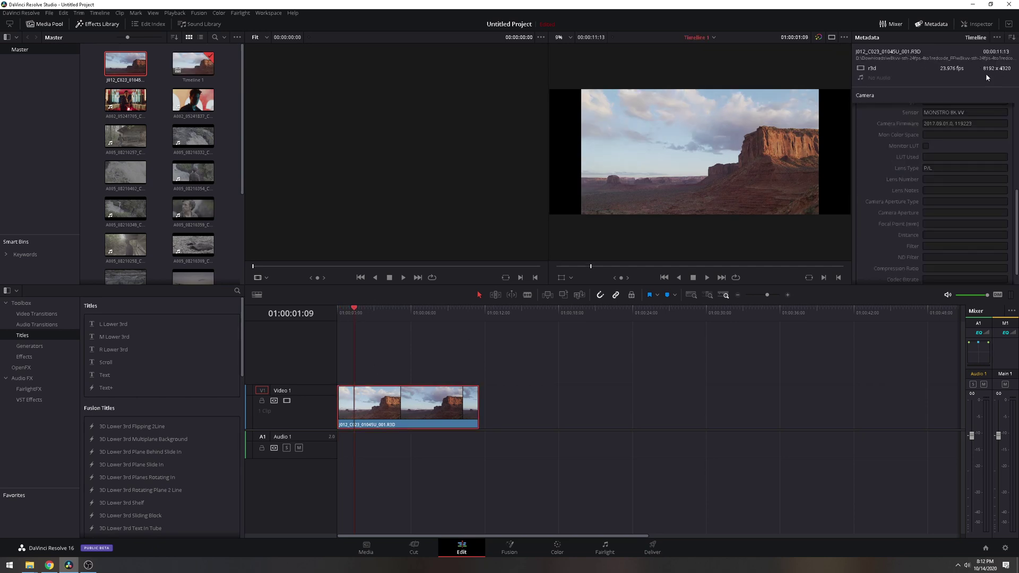
pyautogui.click(193, 64)
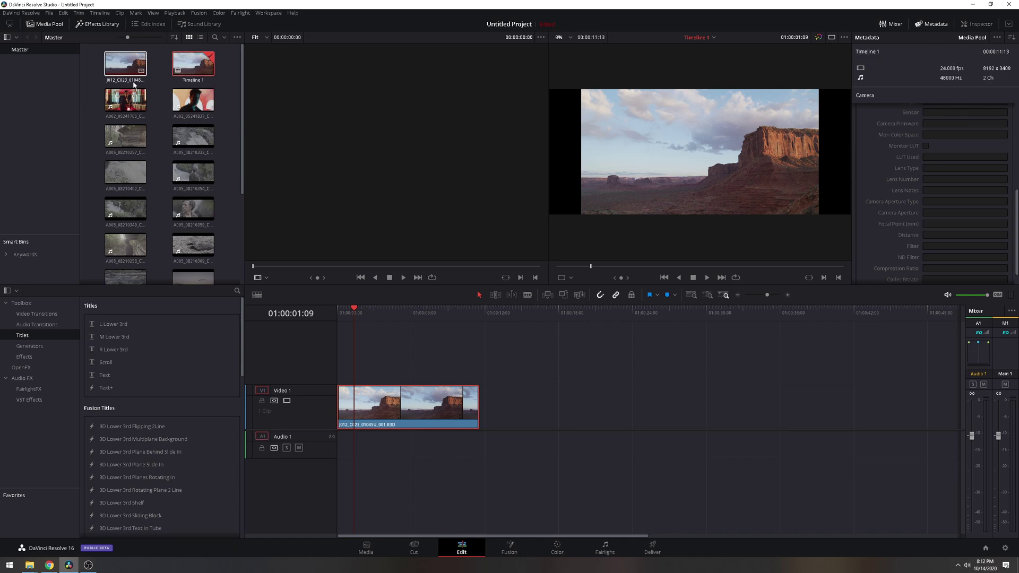
pyautogui.click(127, 65)
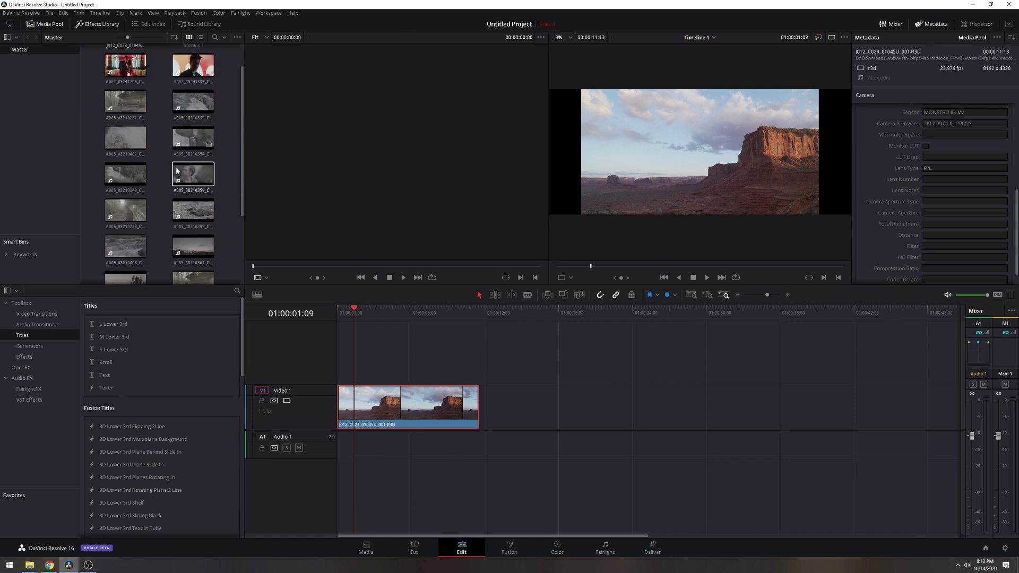
# - Import the motorcycle clip J012_C003_0923FV_001 and append it after the mesa clip
pyautogui.scroll(-4, 176, 168)
pyautogui.doubleClick(186, 225)
pyautogui.doubleClick(126, 250)
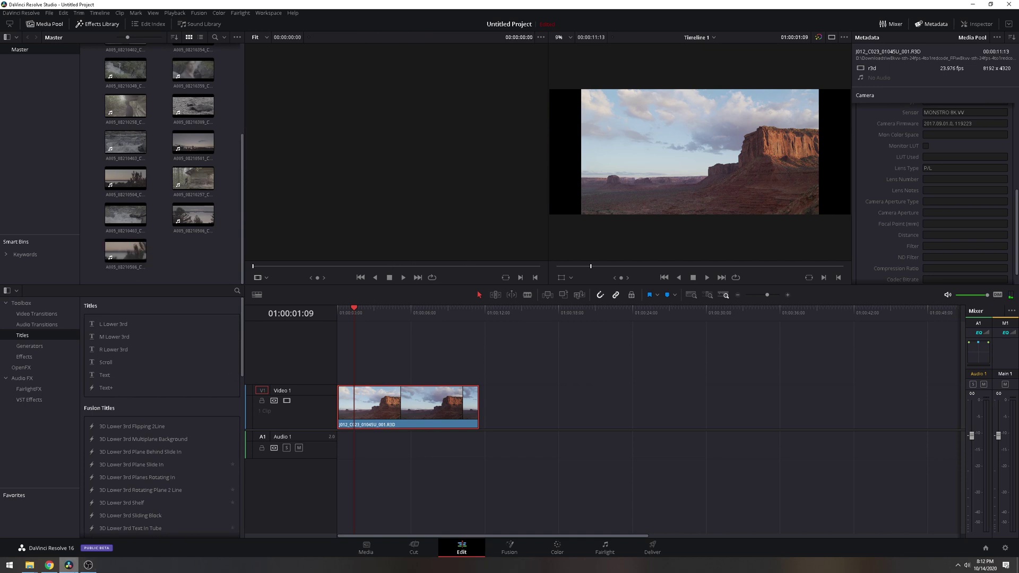
pyautogui.moveTo(29, 565)
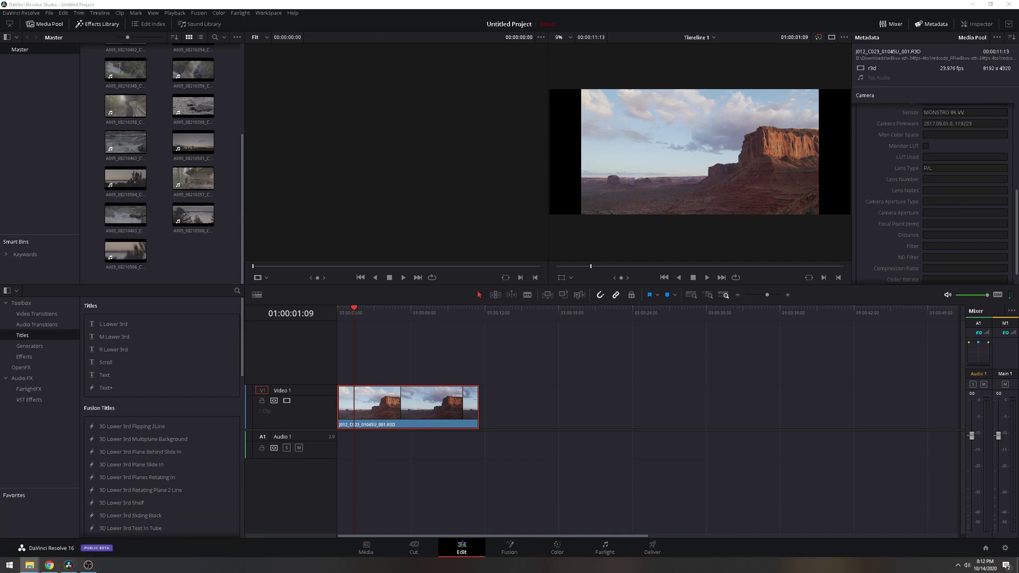
pyautogui.moveTo(29, 565); pyautogui.dragTo(499, 399)
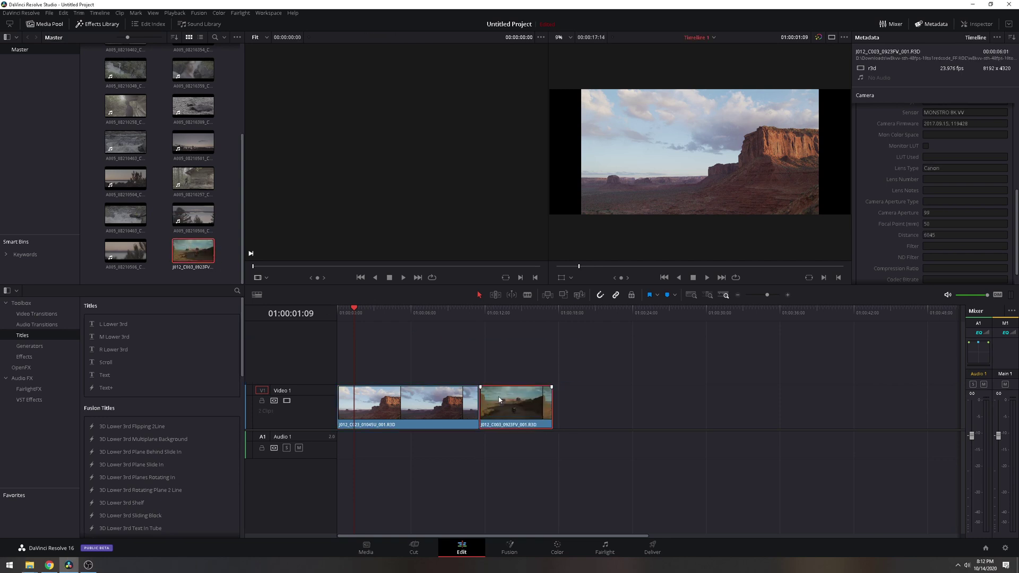
pyautogui.click(434, 395)
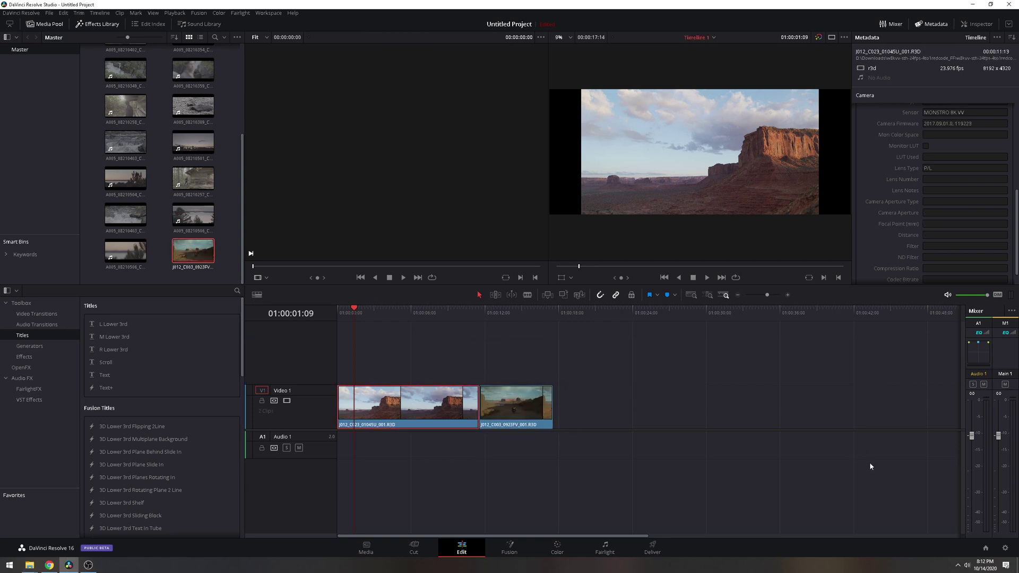
# - Change the timeline resolution height to 4320 for an 8192x4320 timeline and save
pyautogui.click(1005, 548)
pyautogui.click(526, 117)
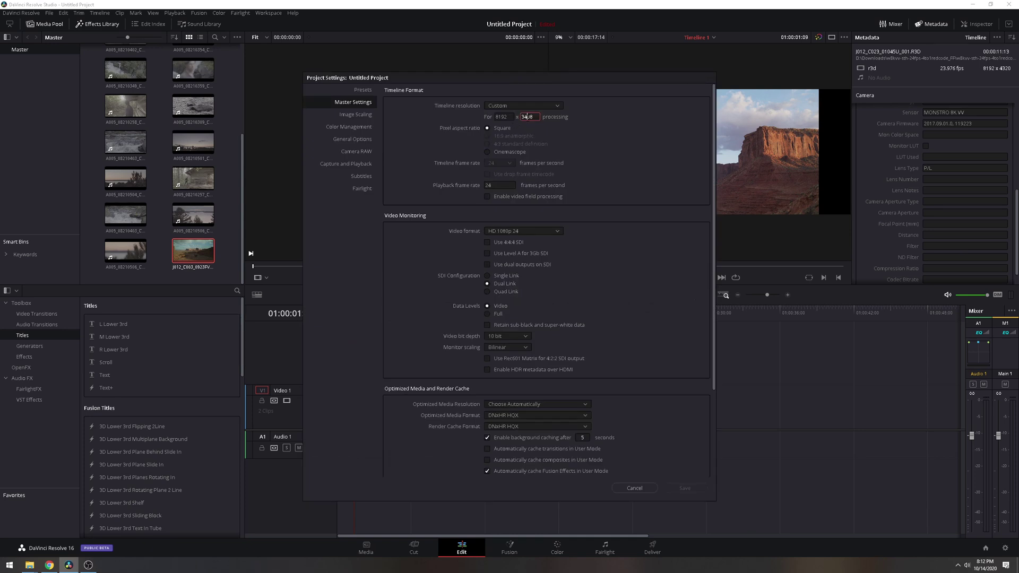
pyautogui.write('46')
pyautogui.click(683, 486)
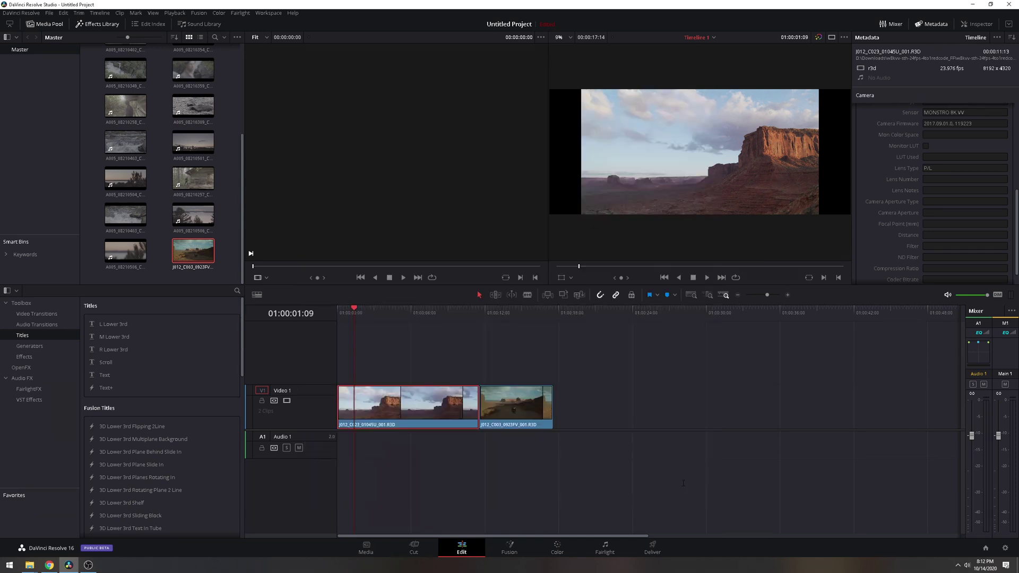
# - Return the playhead to the timeline start and delete all render cache
pyautogui.click(499, 314)
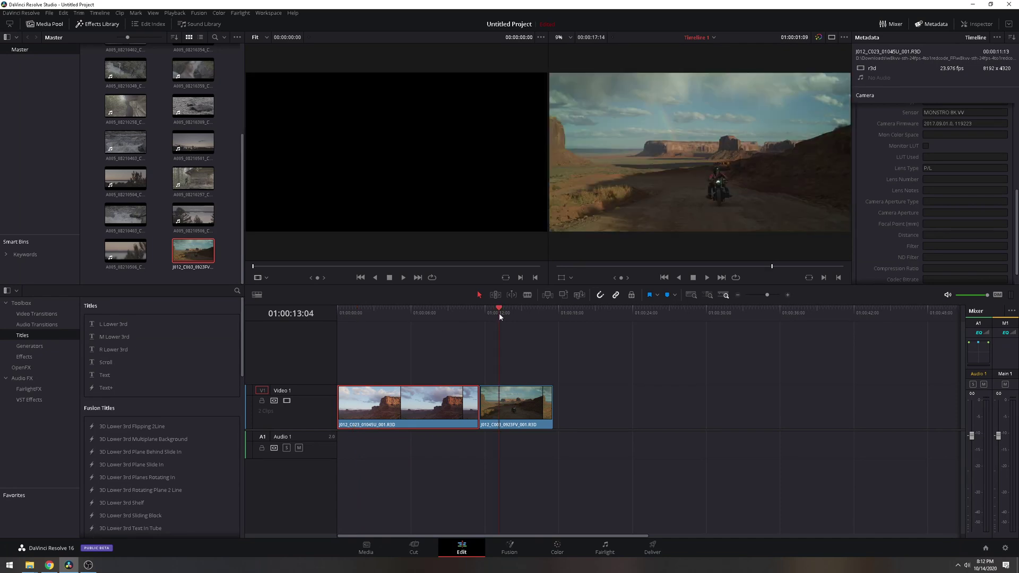
pyautogui.click(460, 316)
pyautogui.moveTo(460, 316); pyautogui.dragTo(306, 316)
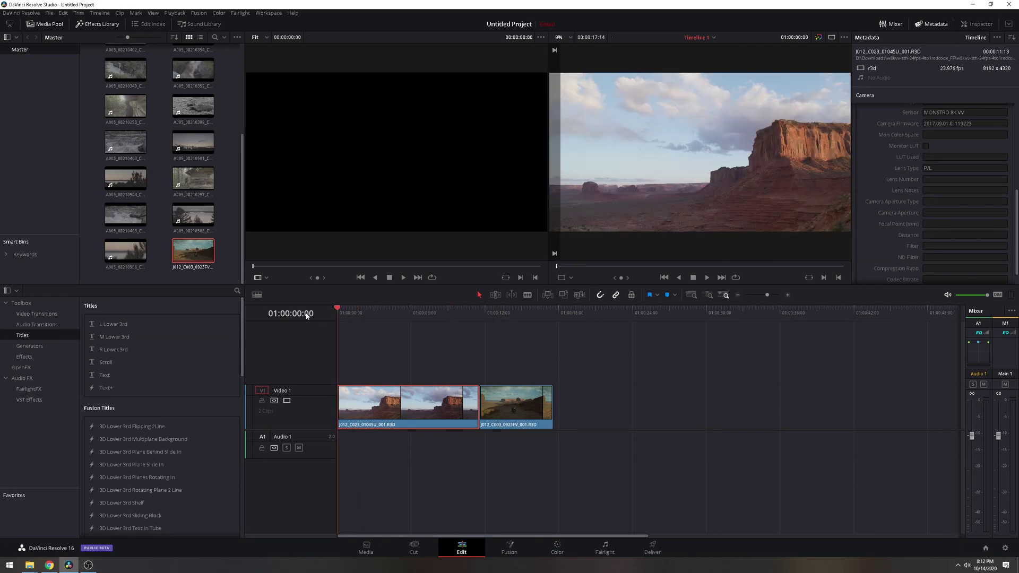
pyautogui.click(184, 9)
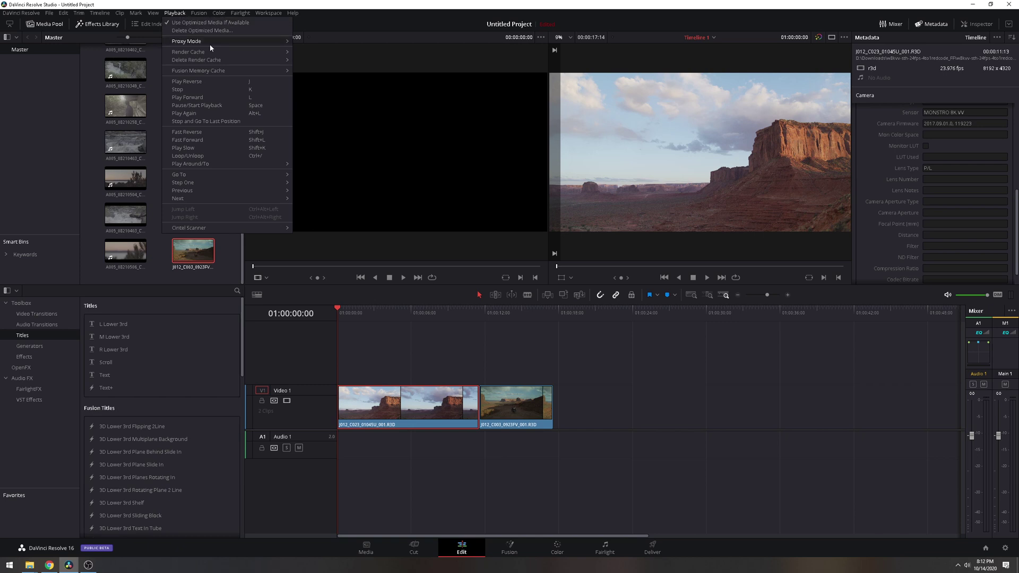
pyautogui.moveTo(228, 59)
pyautogui.click(324, 63)
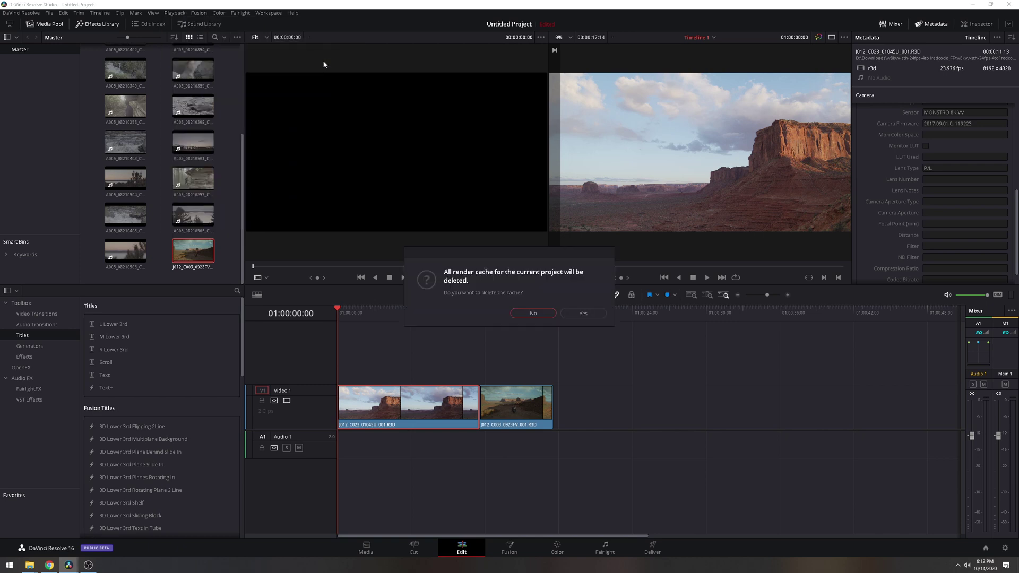
pyautogui.click(576, 315)
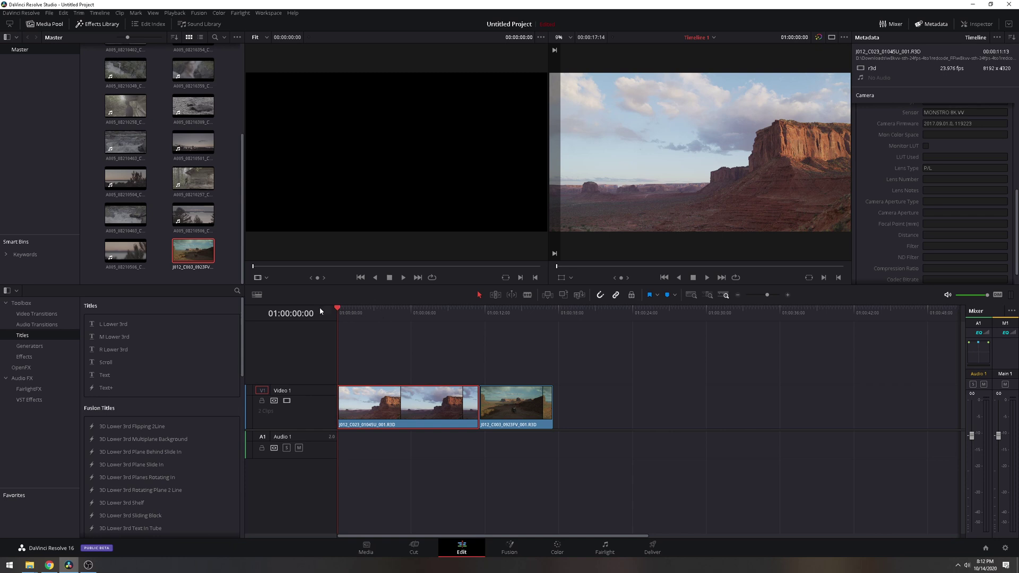
# - Play the two-clip RED timeline, restart from the start, and stop at 01:00:09:13
pyautogui.click(707, 278)
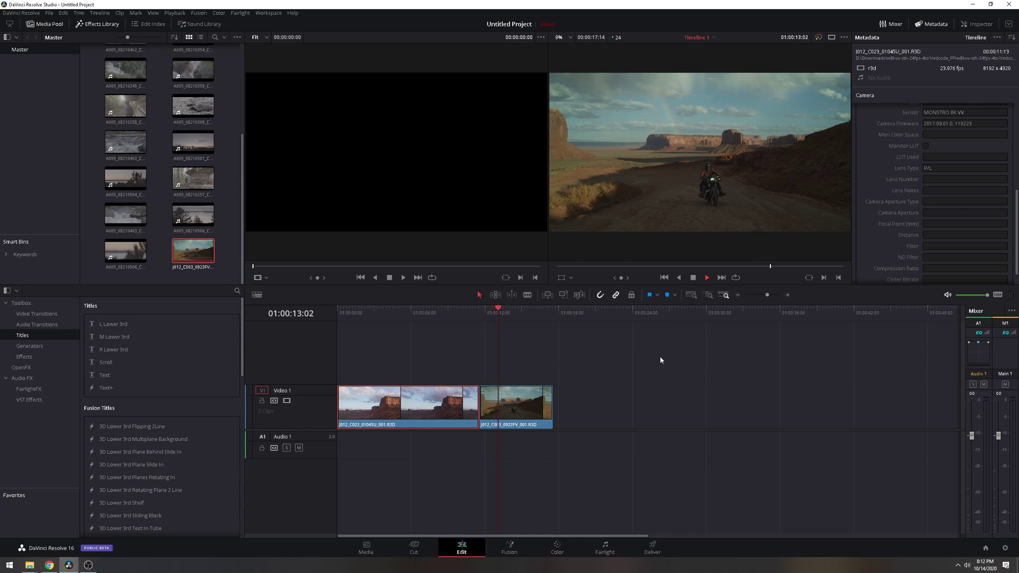
pyautogui.click(707, 284)
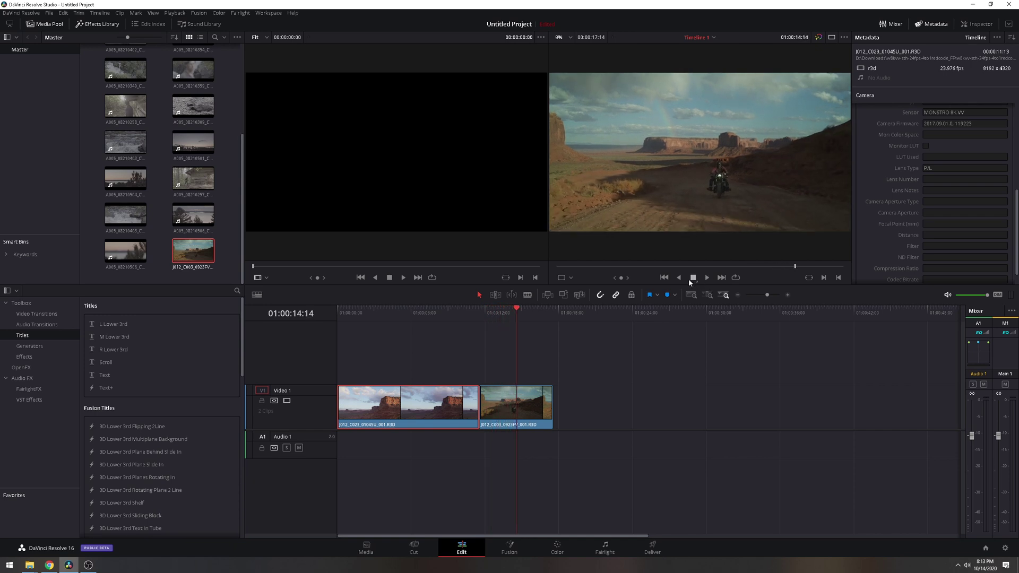
pyautogui.press('Home')
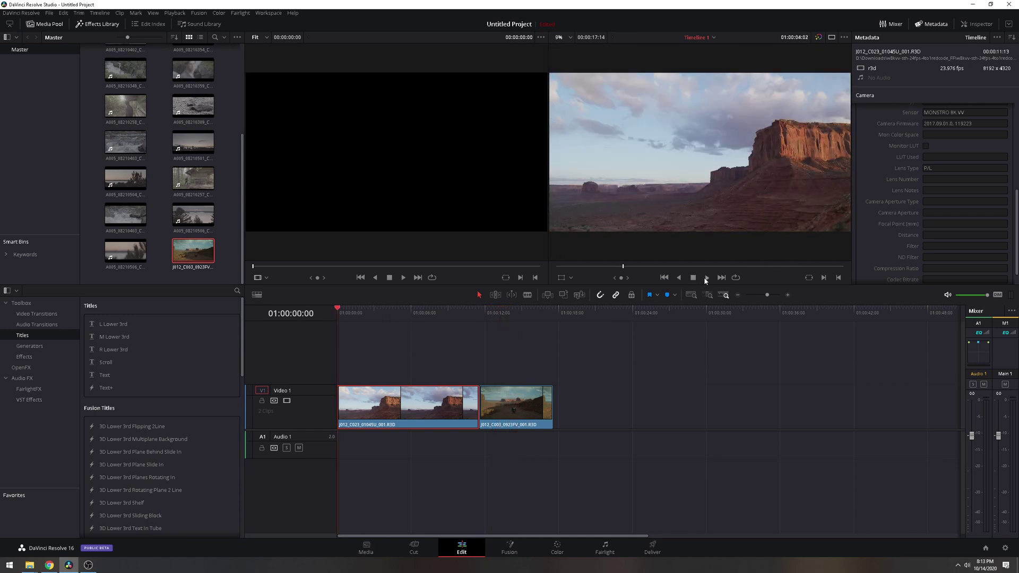
pyautogui.click(707, 277)
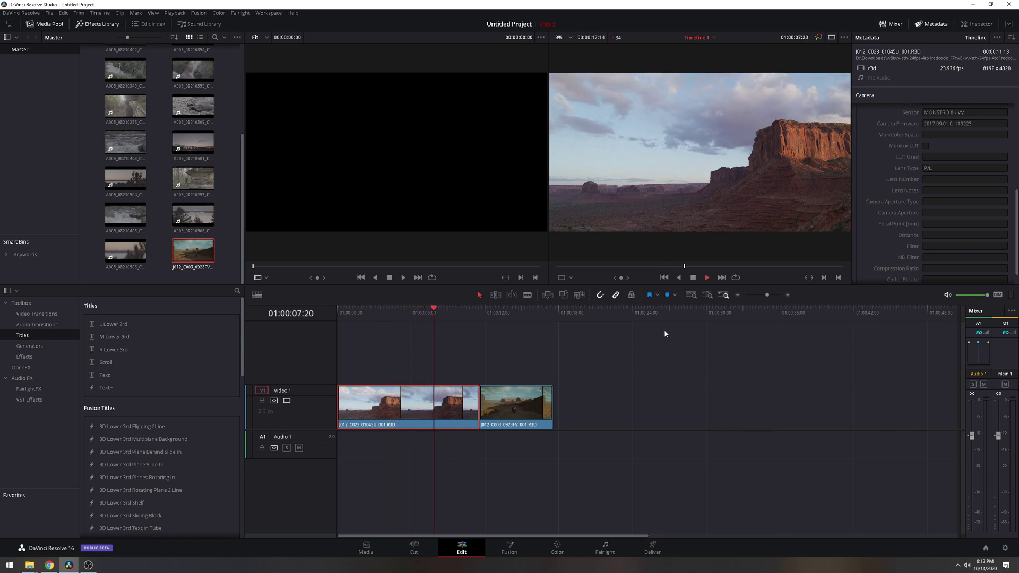
pyautogui.press('space')
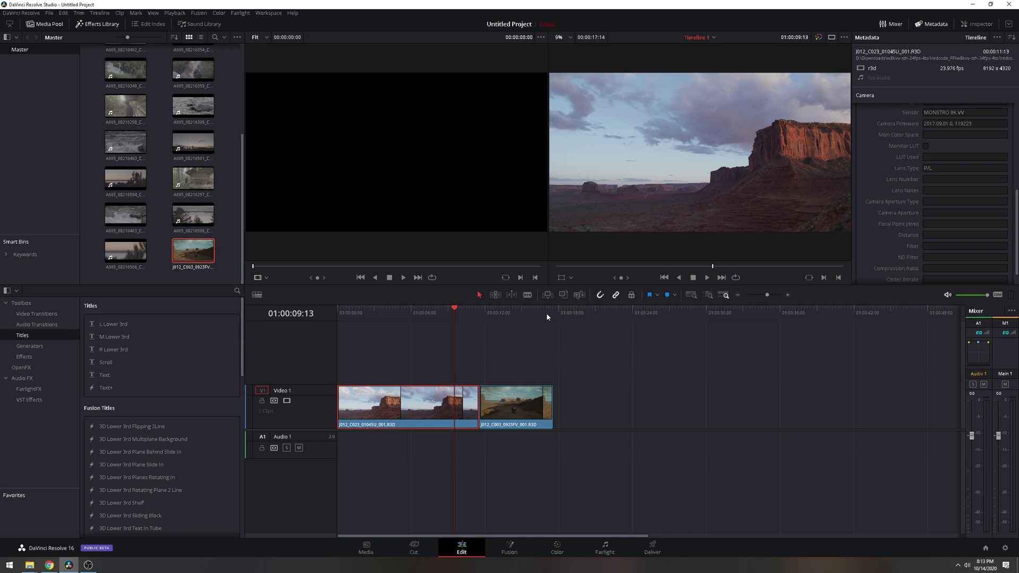
pyautogui.press('Home')
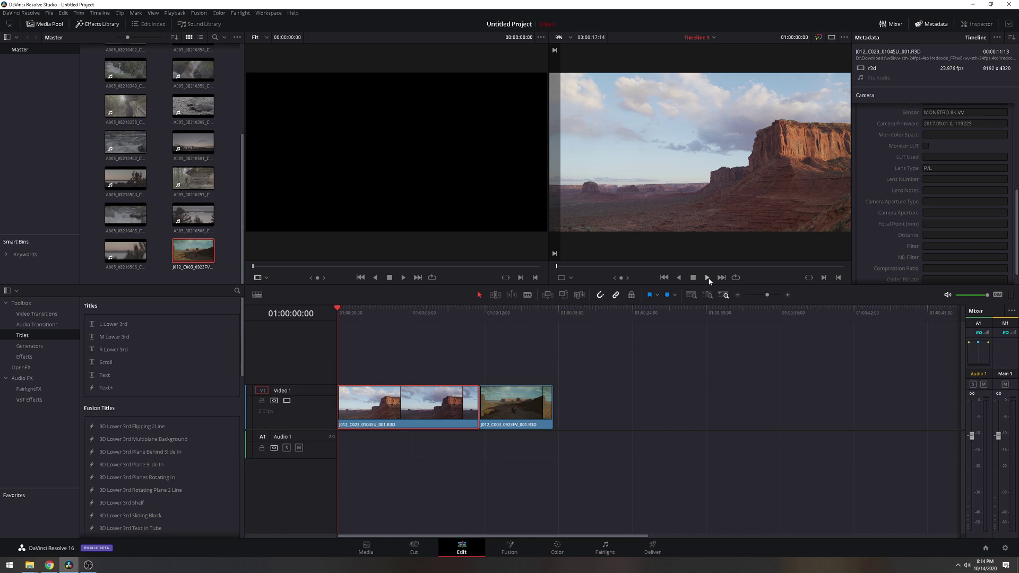
pyautogui.click(419, 313)
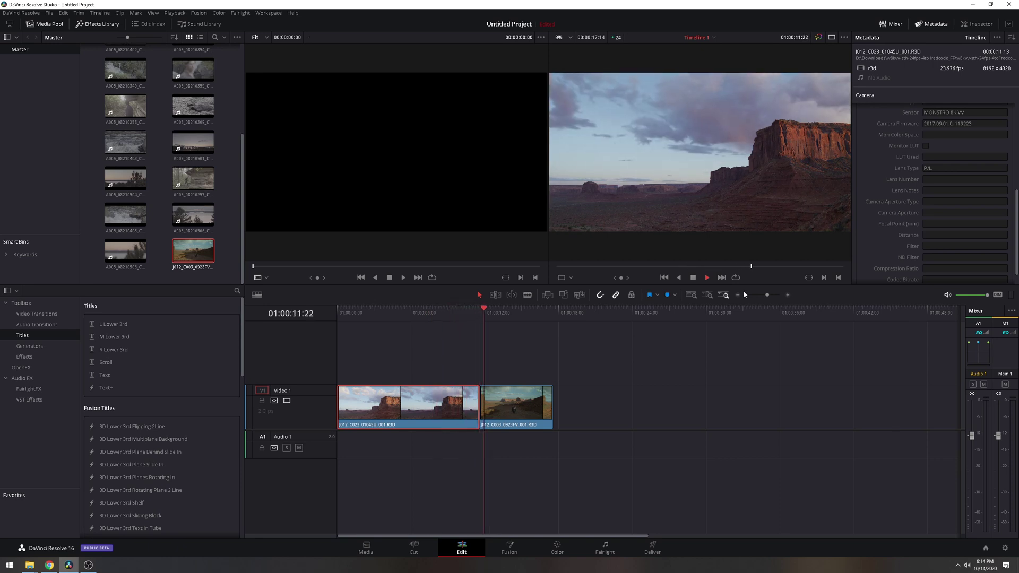
pyautogui.click(693, 278)
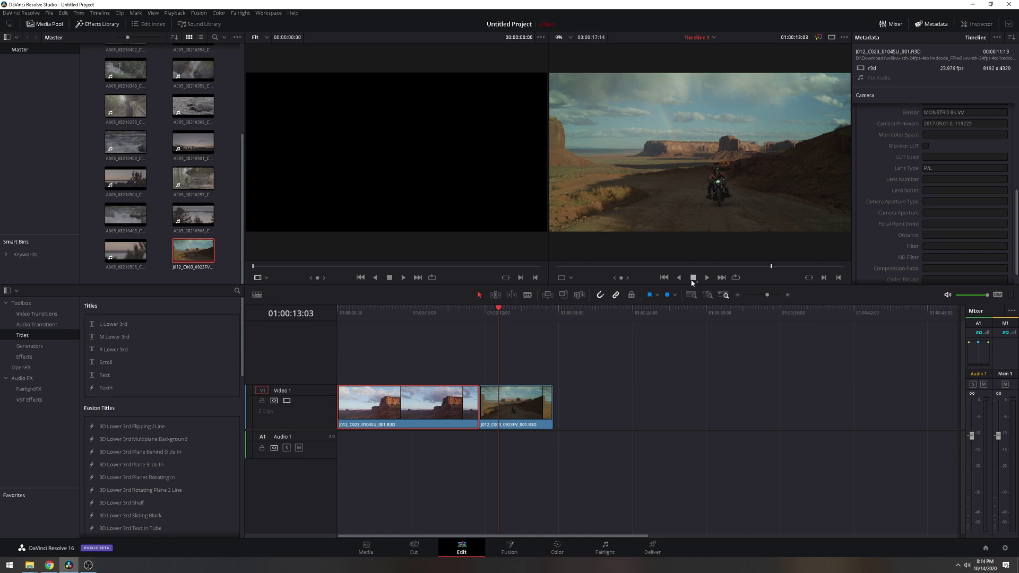
pyautogui.click(416, 313)
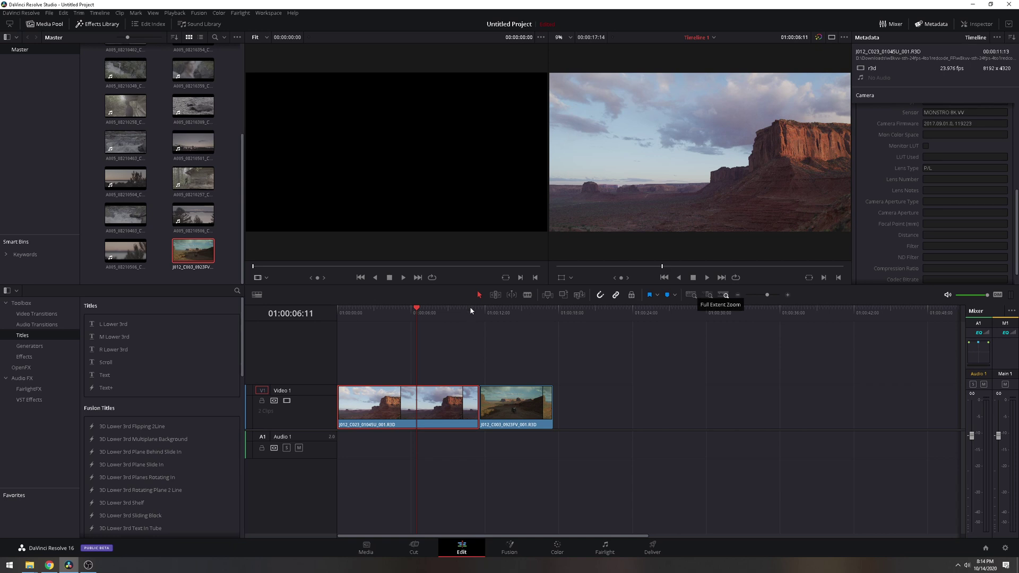
pyautogui.click(370, 313)
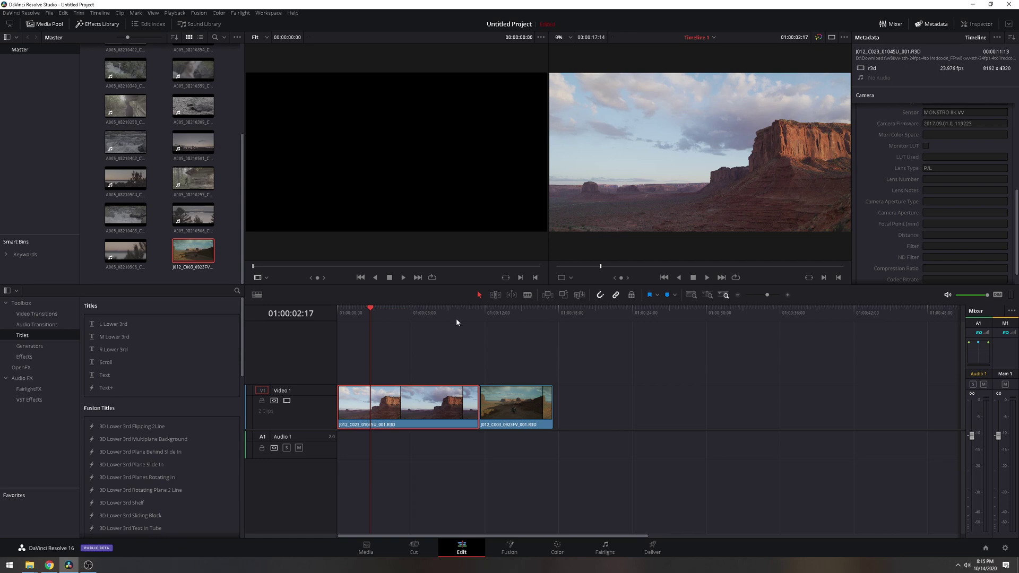
pyautogui.click(482, 311)
pyautogui.click(422, 321)
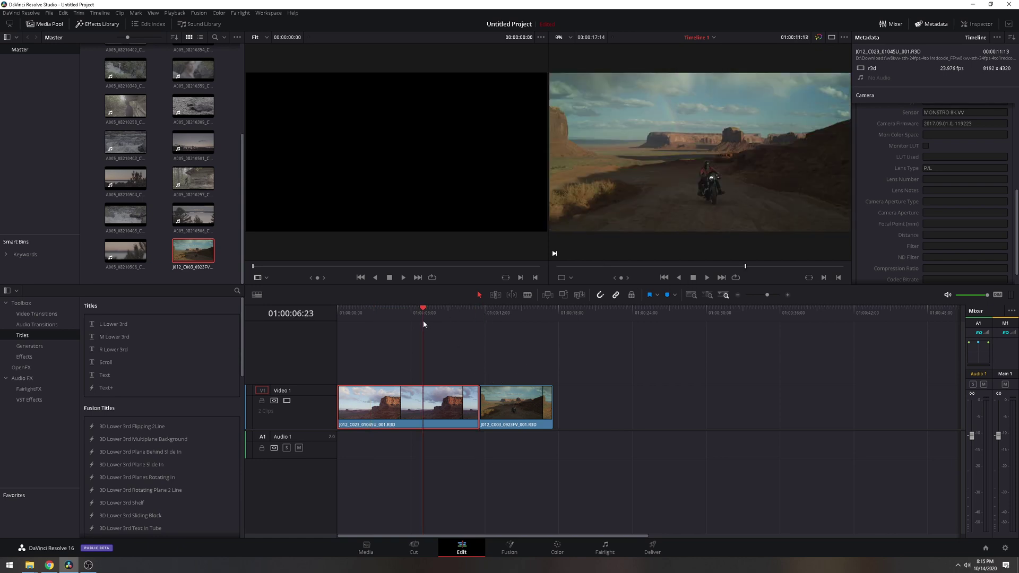
# - Delete the RED clips and place waterfall BRAW clip A005_08210402_C064 on Video 1, playing it briefly
pyautogui.moveTo(617, 363); pyautogui.dragTo(427, 441)
pyautogui.press('Delete')
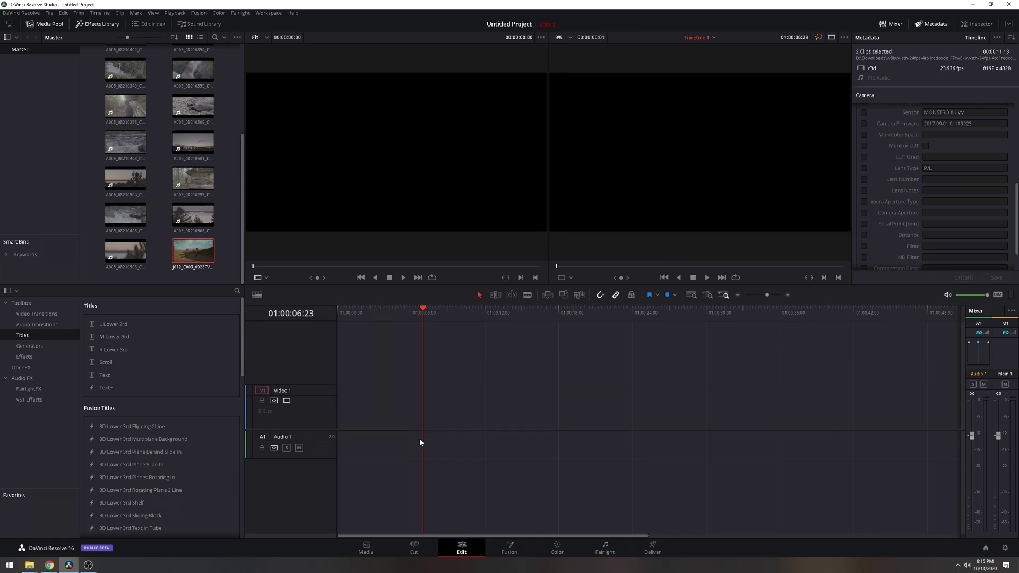
pyautogui.scroll(4, 122, 106)
pyautogui.click(121, 82)
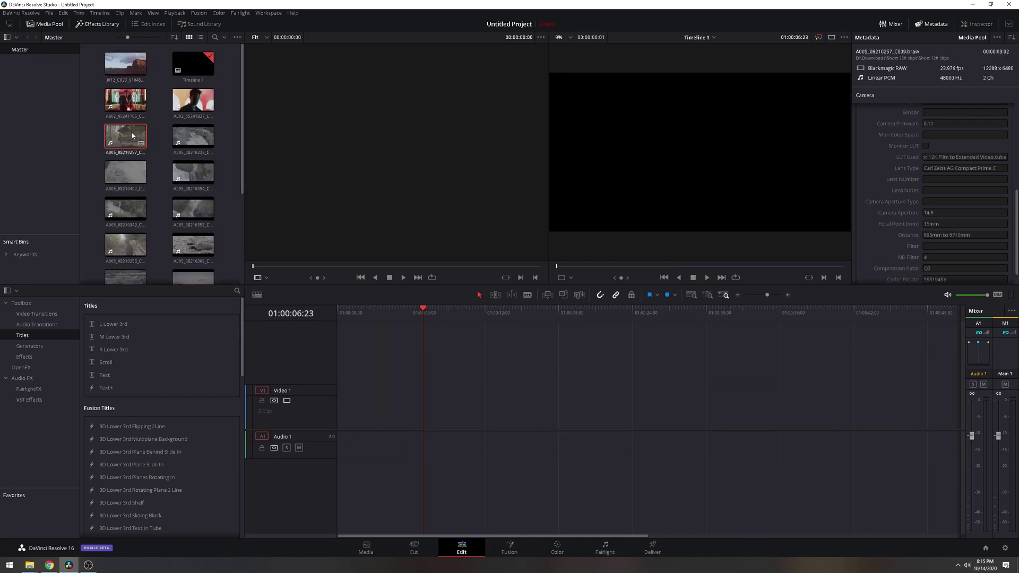
pyautogui.click(181, 168)
pyautogui.moveTo(126, 172); pyautogui.dragTo(344, 417)
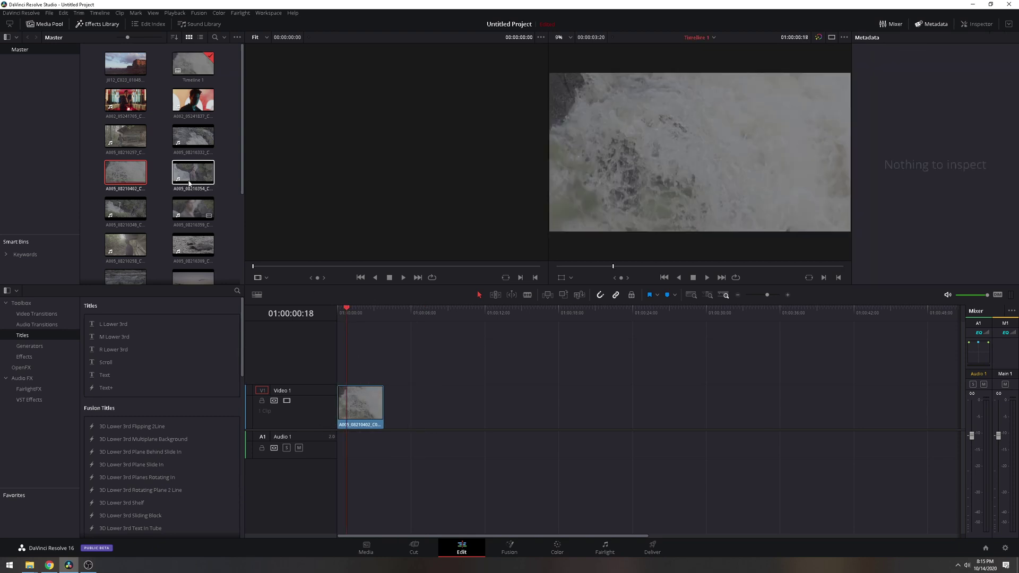
pyautogui.click(355, 398)
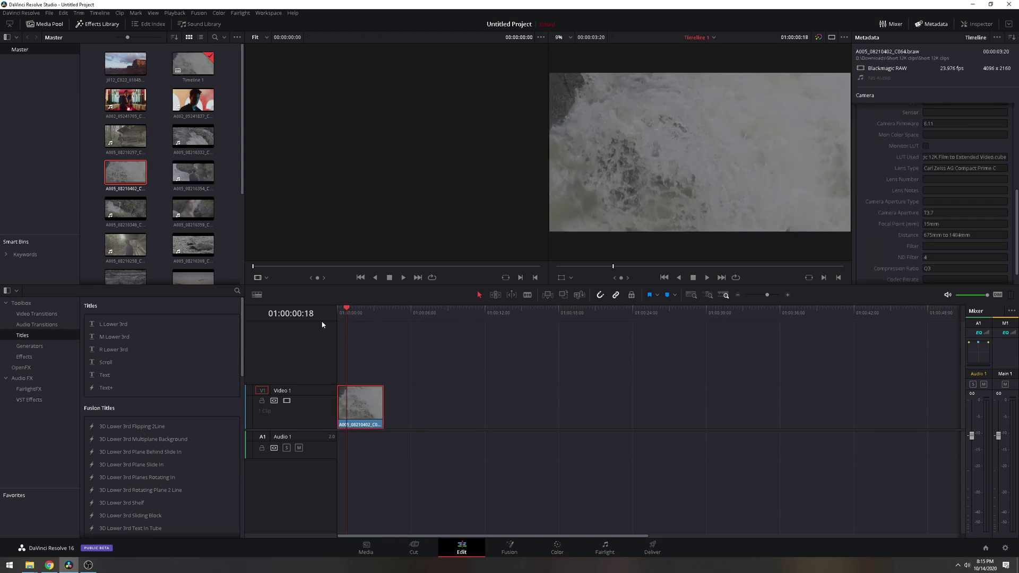
pyautogui.press('Home')
pyautogui.press('space')
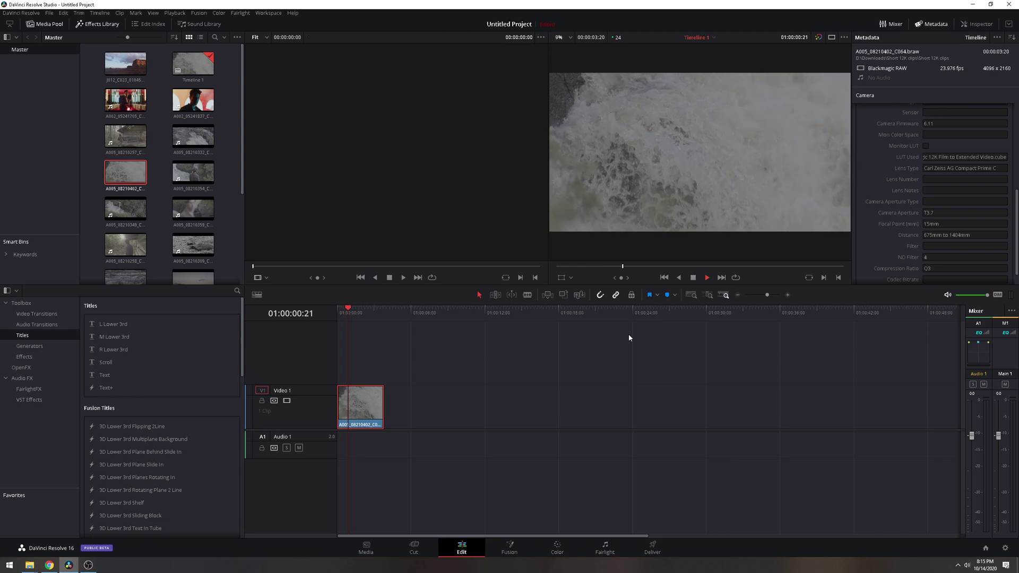
pyautogui.press('space')
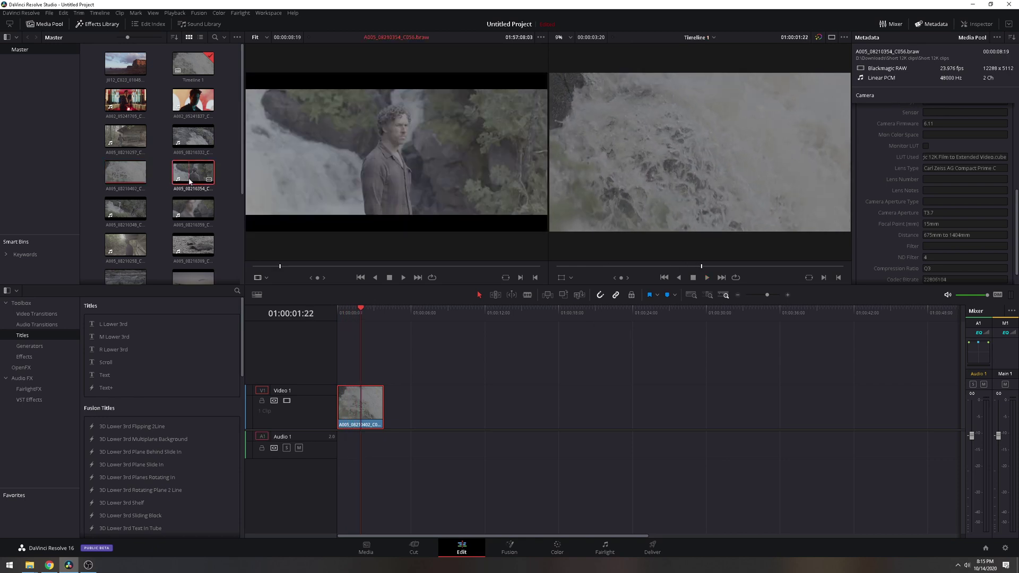
# - Append the second waterfall clip A005_08210403 after the first and return to the timeline start
pyautogui.click(143, 209)
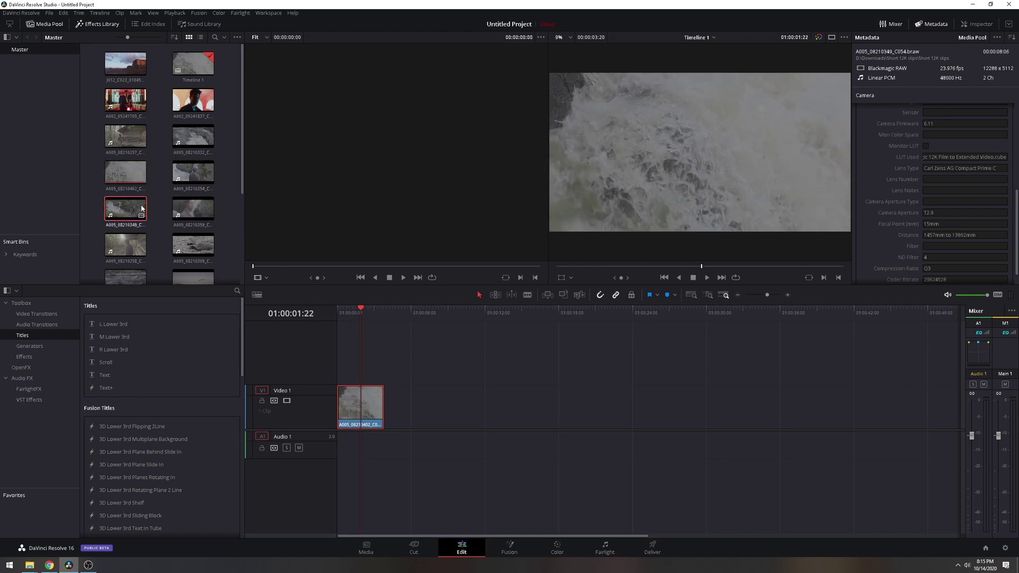
pyautogui.scroll(-1, 193, 244)
pyautogui.click(192, 247)
pyautogui.moveTo(138, 251); pyautogui.dragTo(407, 408)
pyautogui.scroll(-1, 191, 259)
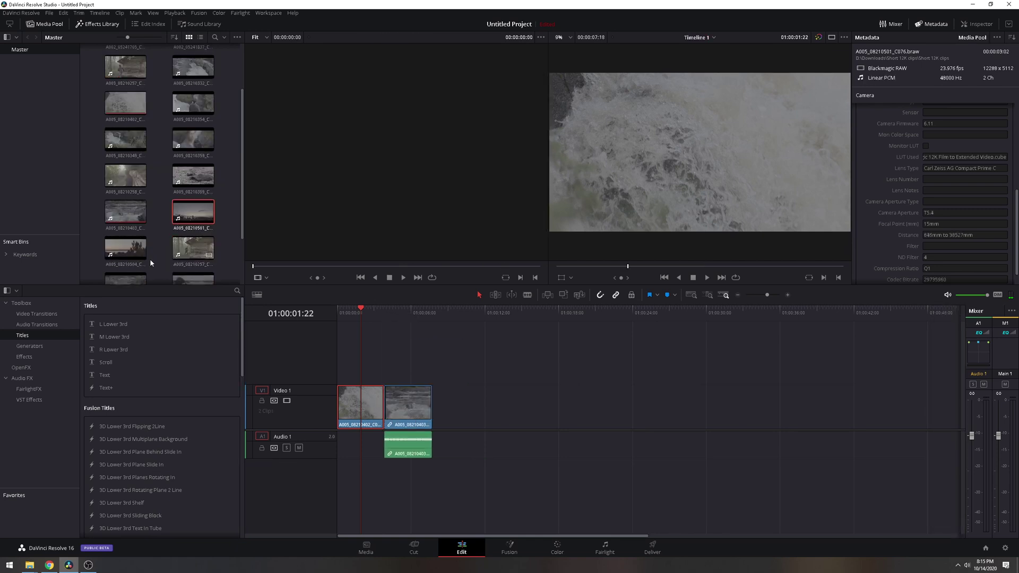
pyautogui.click(199, 250)
pyautogui.scroll(-1, 201, 256)
pyautogui.click(192, 278)
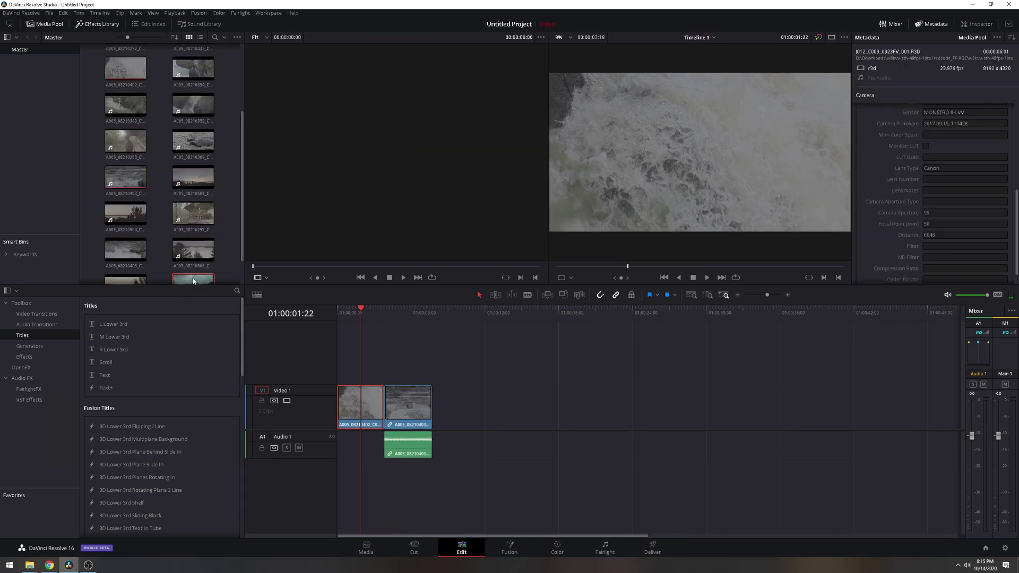
pyautogui.scroll(-1, 192, 270)
pyautogui.click(132, 221)
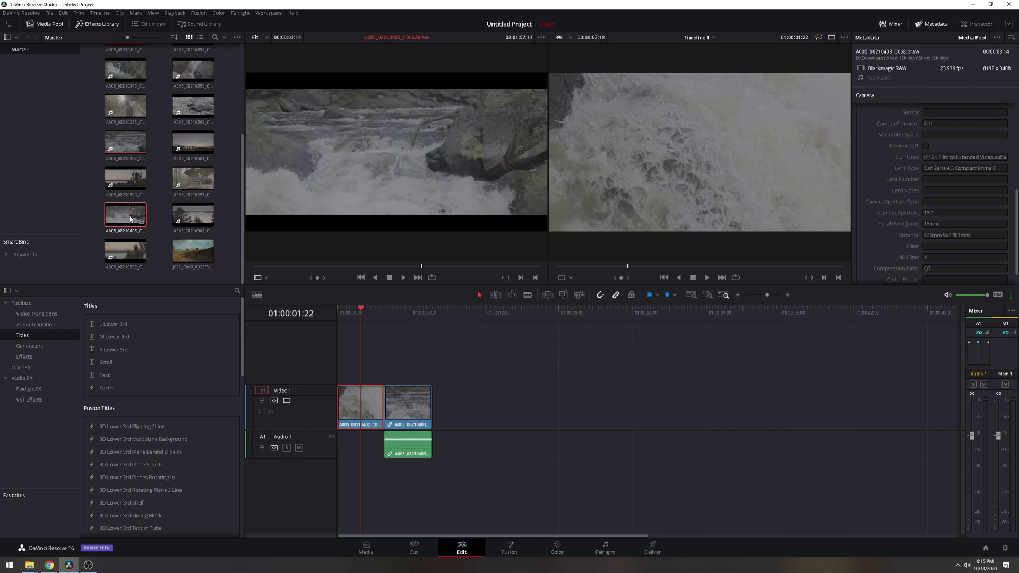
pyautogui.click(357, 326)
pyautogui.press('Home')
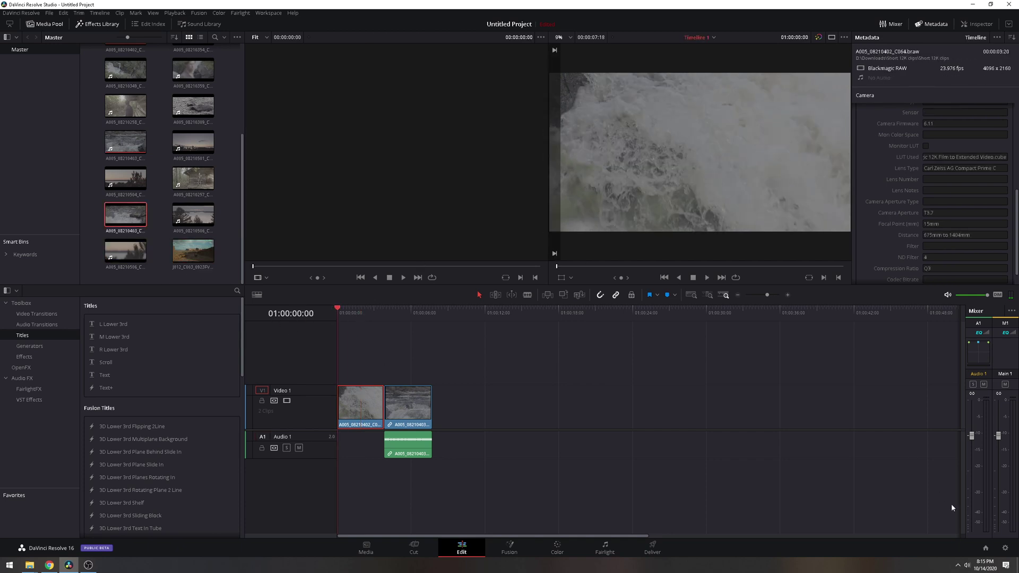
# - Pick 4096 x 2160 DCI as the timeline resolution, save, and play the BRAW clips
pyautogui.click(1005, 549)
pyautogui.click(515, 106)
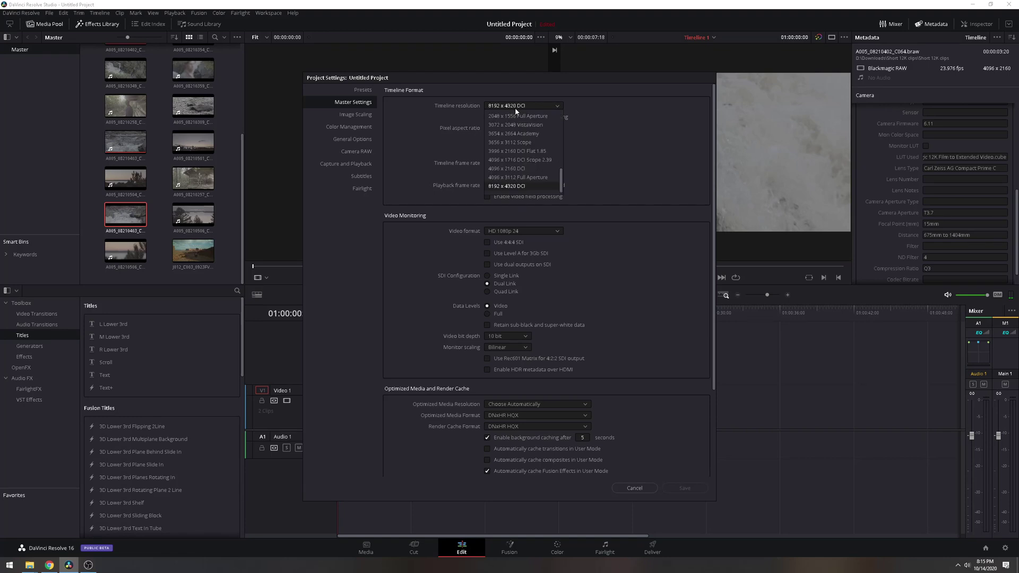
pyautogui.click(527, 169)
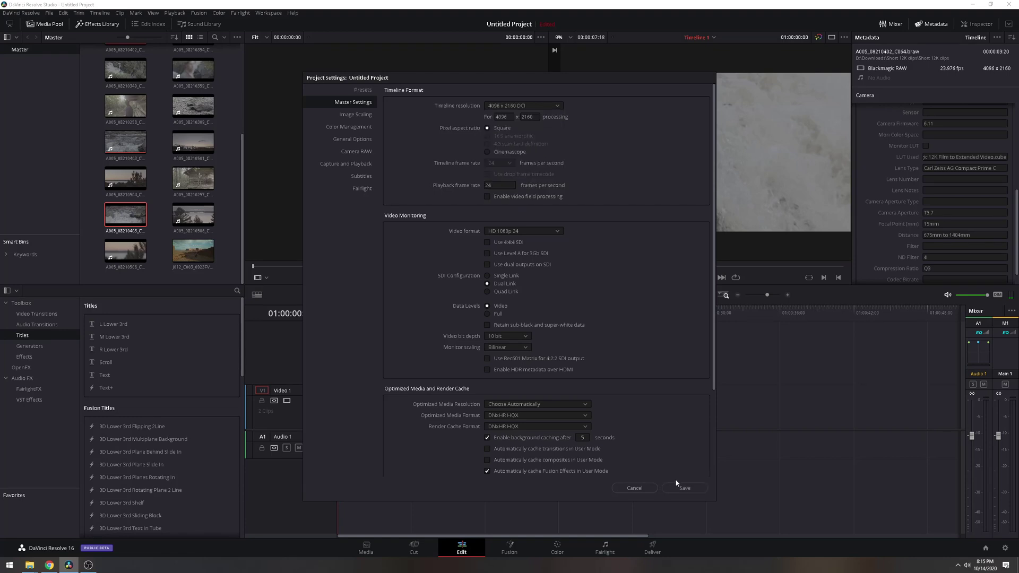
pyautogui.click(686, 488)
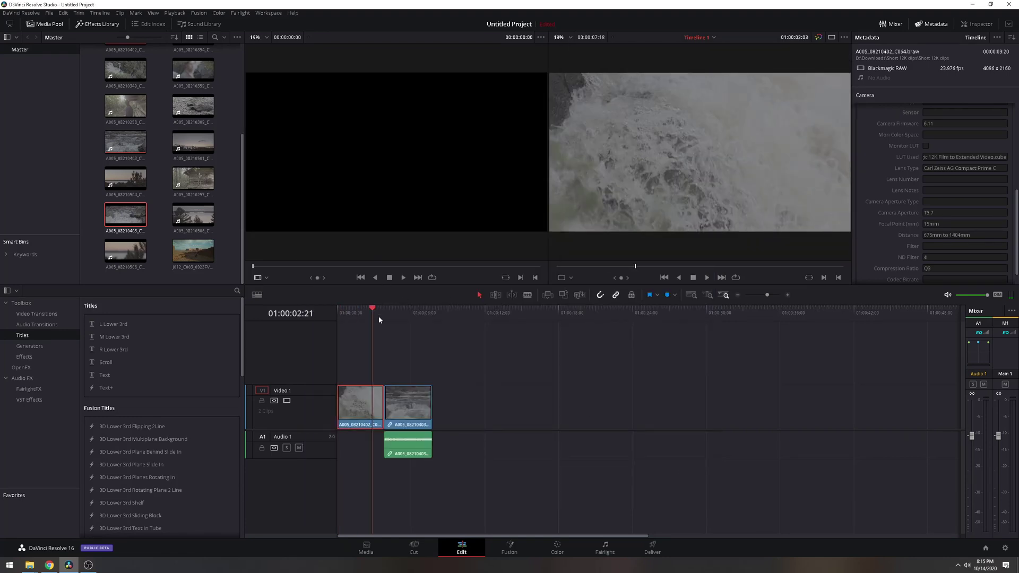
pyautogui.click(707, 278)
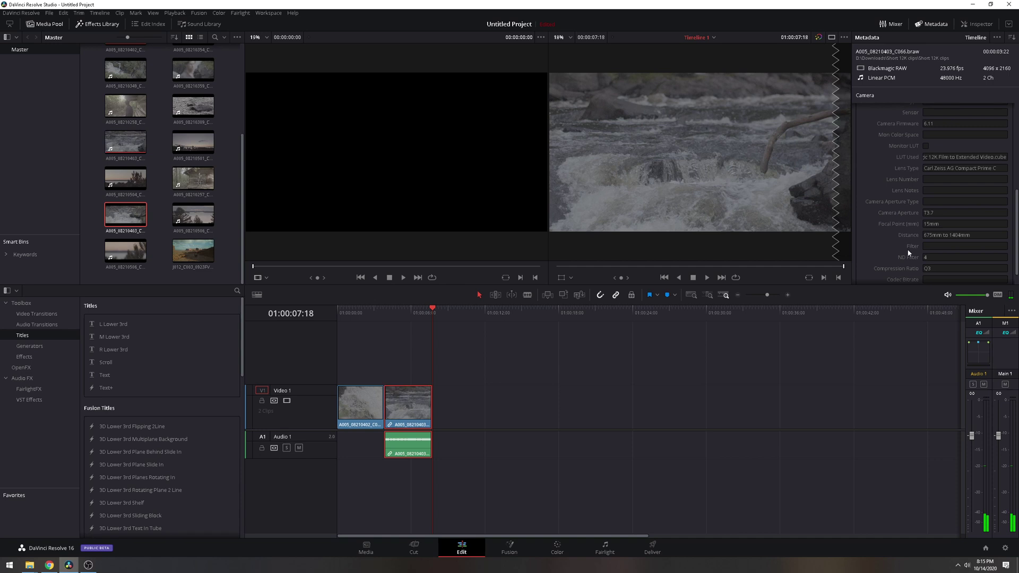
pyautogui.scroll(-1, 927, 254)
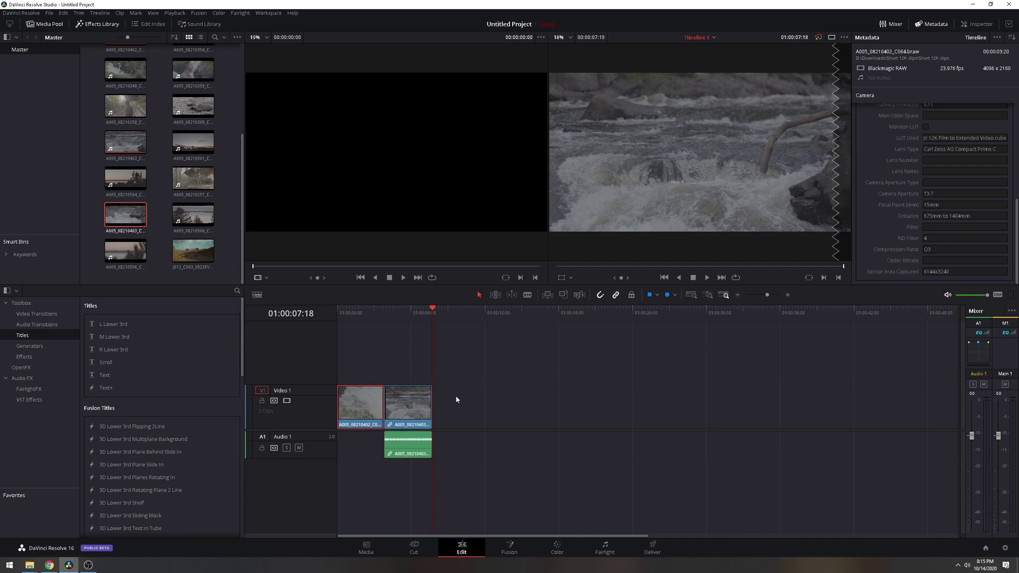
pyautogui.click(397, 408)
pyautogui.click(665, 277)
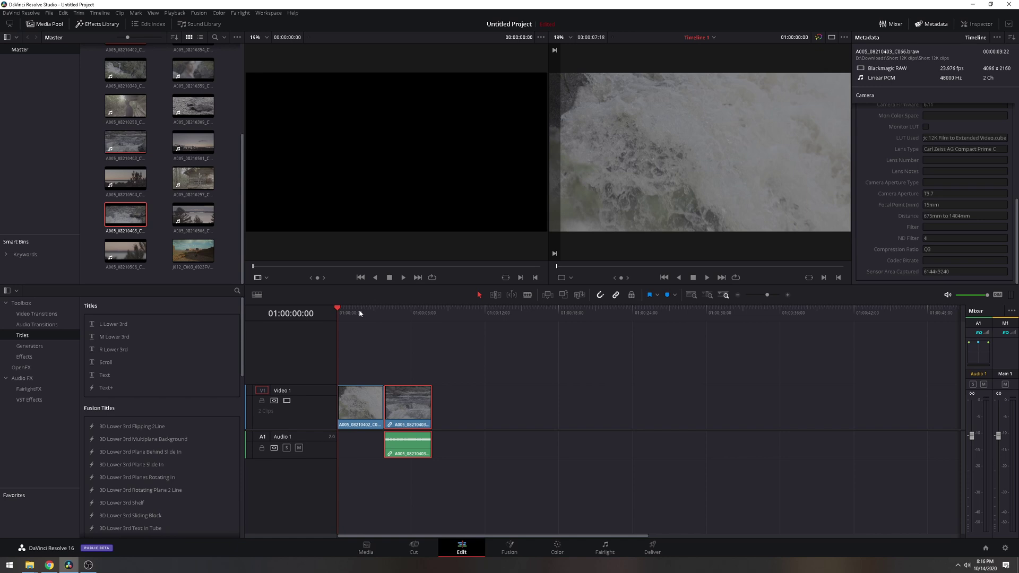
# - Set the timeline resolution back to 8192 x 4320 DCI and save the project settings
pyautogui.click(1005, 549)
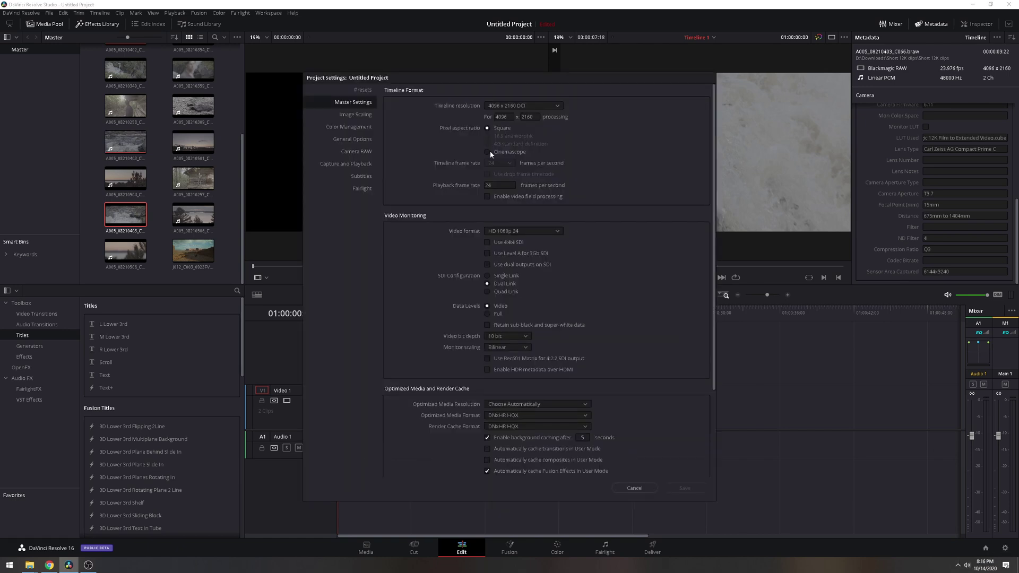
pyautogui.click(513, 106)
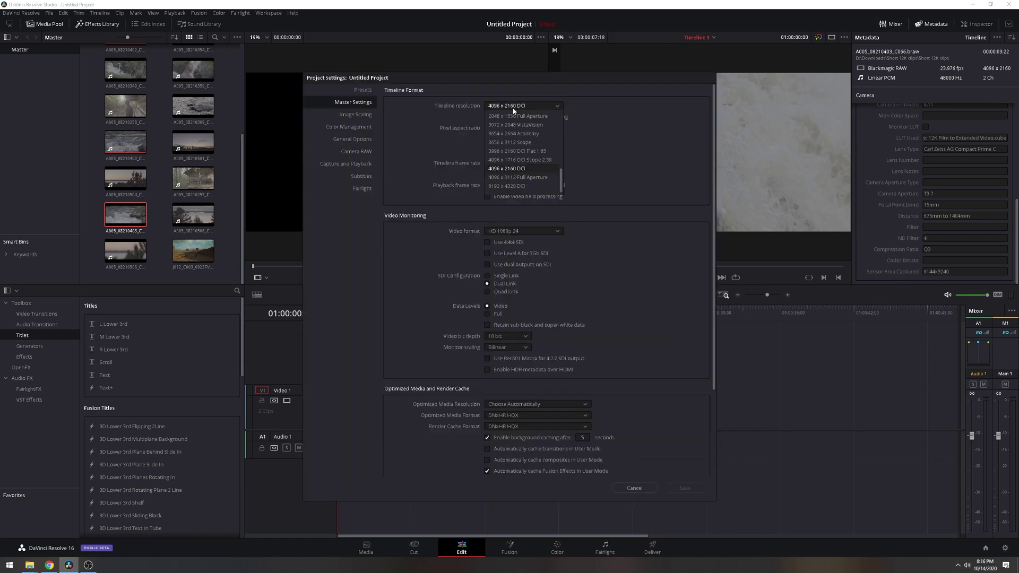
pyautogui.click(513, 180)
pyautogui.click(685, 488)
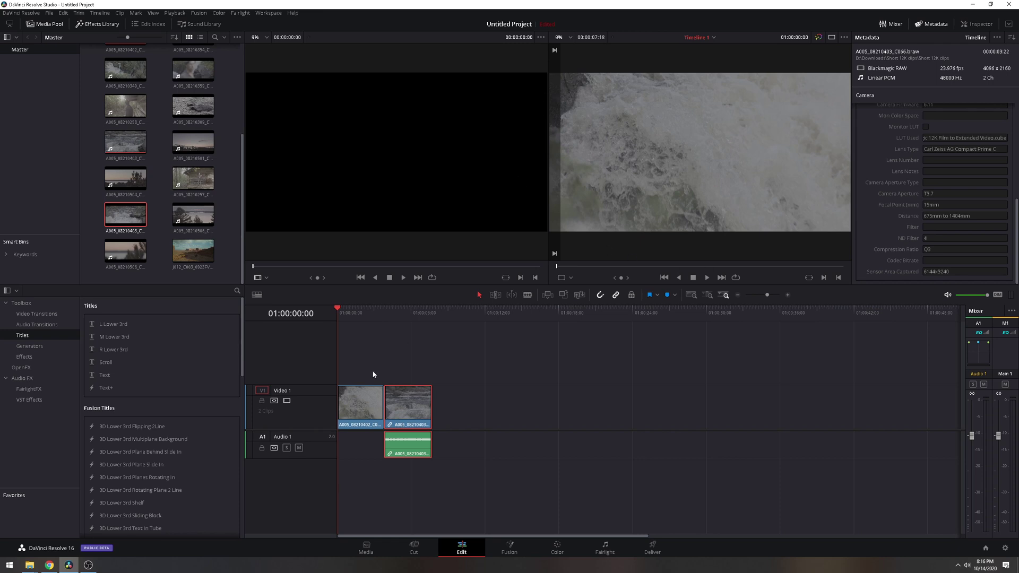
# - Give the selected waterfall clips 2x Super Scale with medium sharpness in Clip Attributes
pyautogui.click(349, 312)
pyautogui.click(360, 406)
pyautogui.rightClick(361, 396)
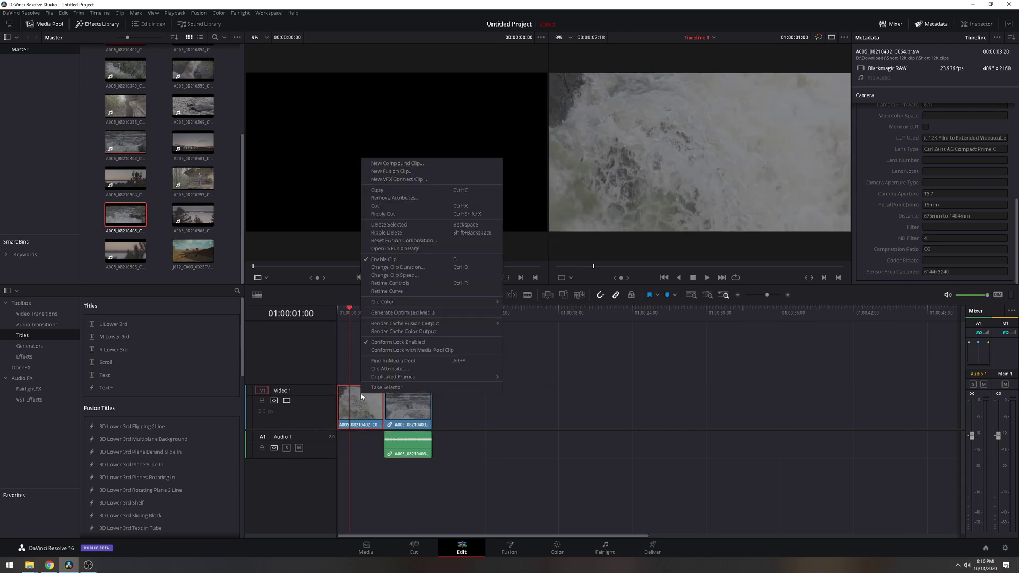
pyautogui.click(447, 416)
pyautogui.moveTo(447, 416); pyautogui.dragTo(369, 410)
pyautogui.rightClick(369, 410)
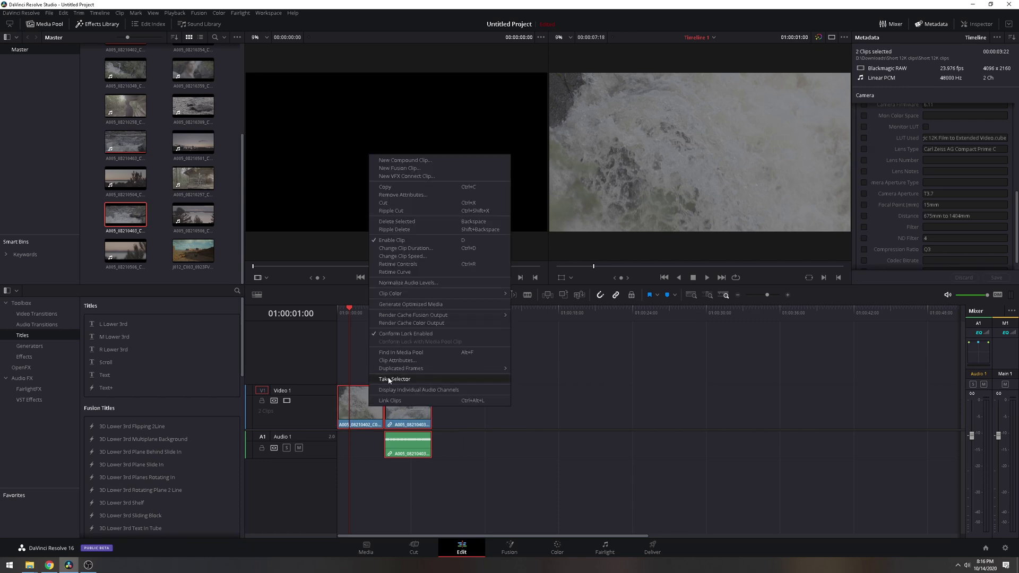
pyautogui.click(393, 360)
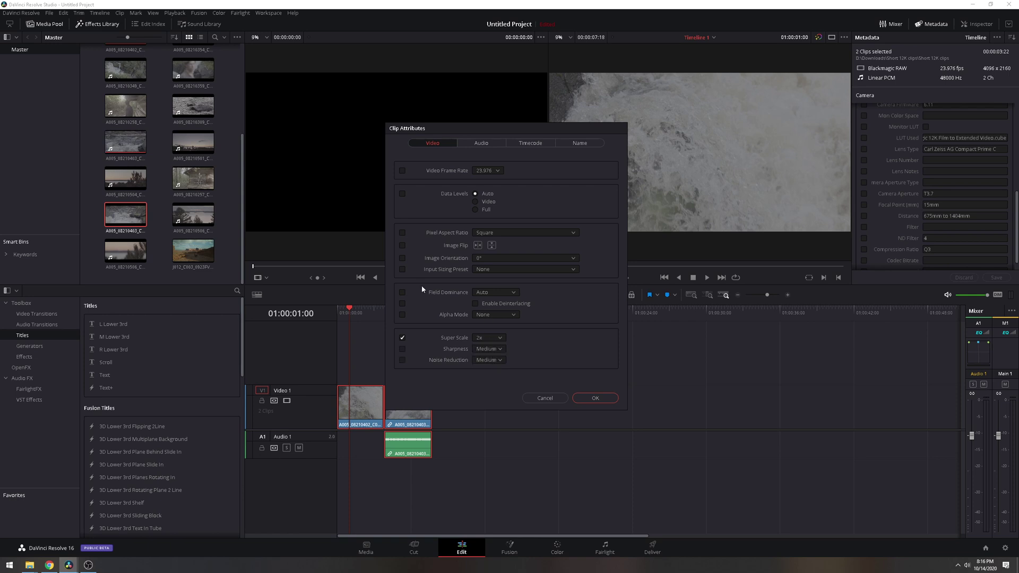
pyautogui.click(600, 399)
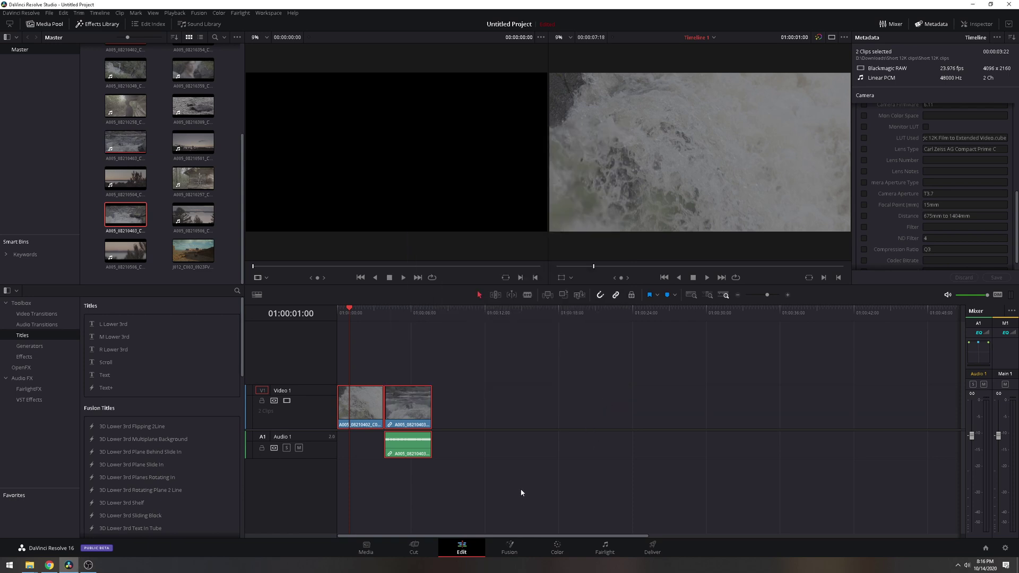
# - Play the Super Scaled timeline from its start, stop it, then reopen Project Settings
pyautogui.click(361, 311)
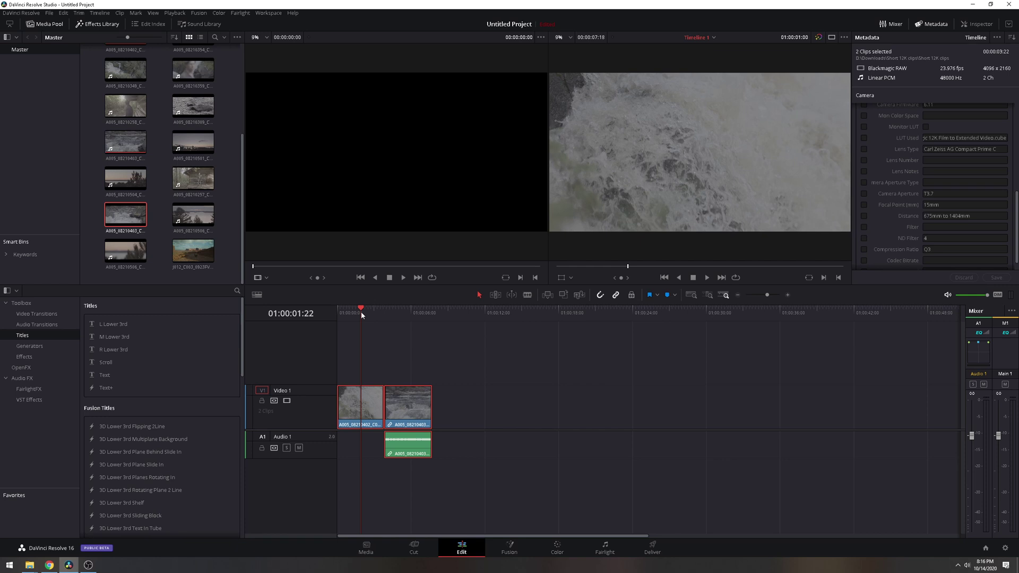
pyautogui.moveTo(361, 311); pyautogui.dragTo(334, 316)
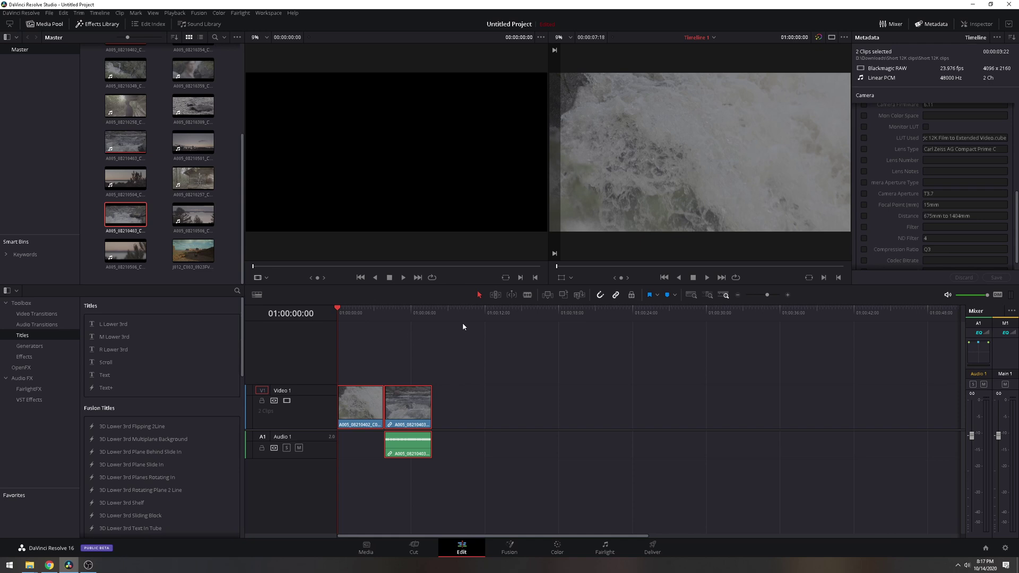
pyautogui.click(707, 278)
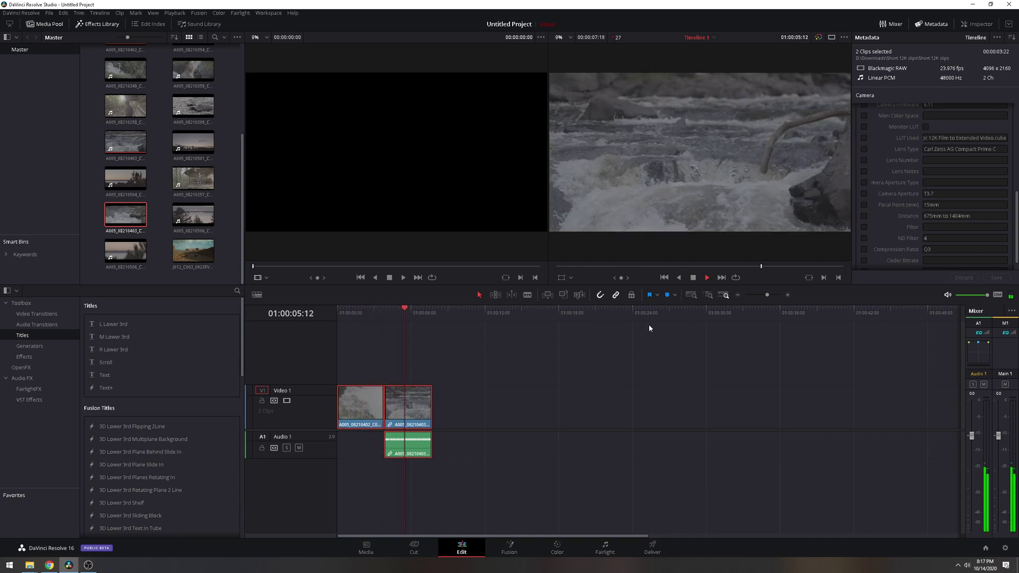
pyautogui.press('Home')
pyautogui.click(707, 277)
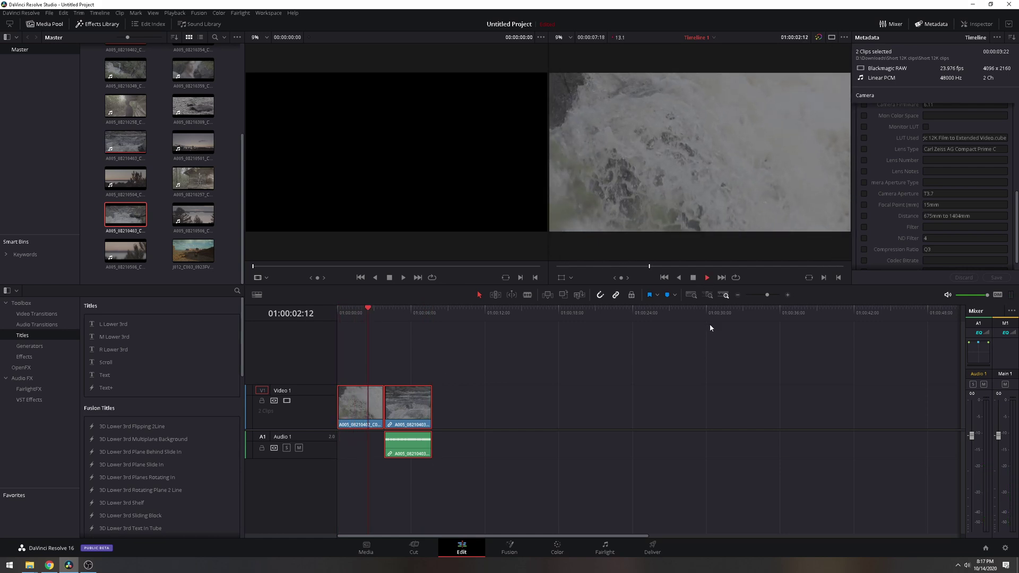
pyautogui.click(693, 278)
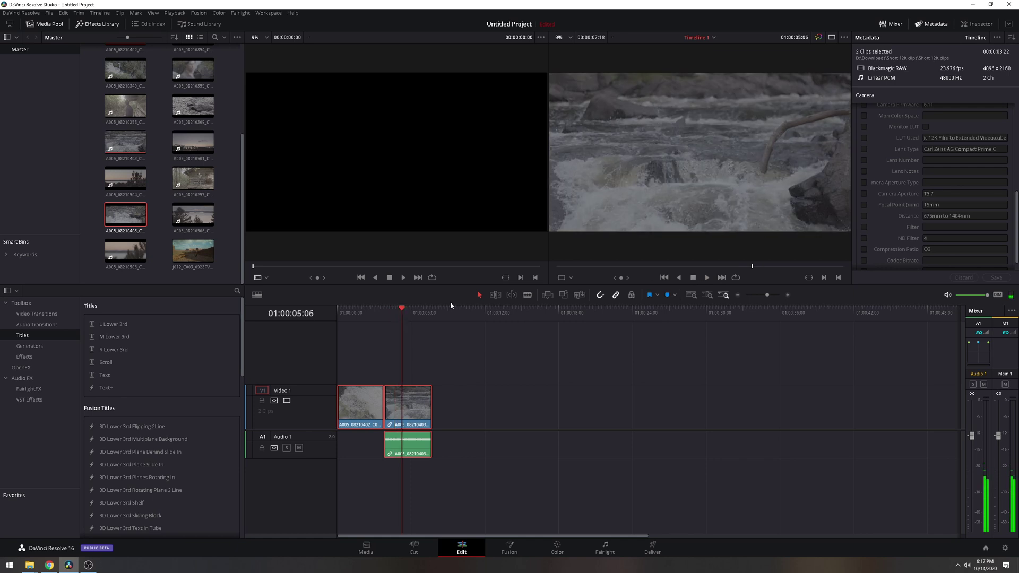
pyautogui.press('Home')
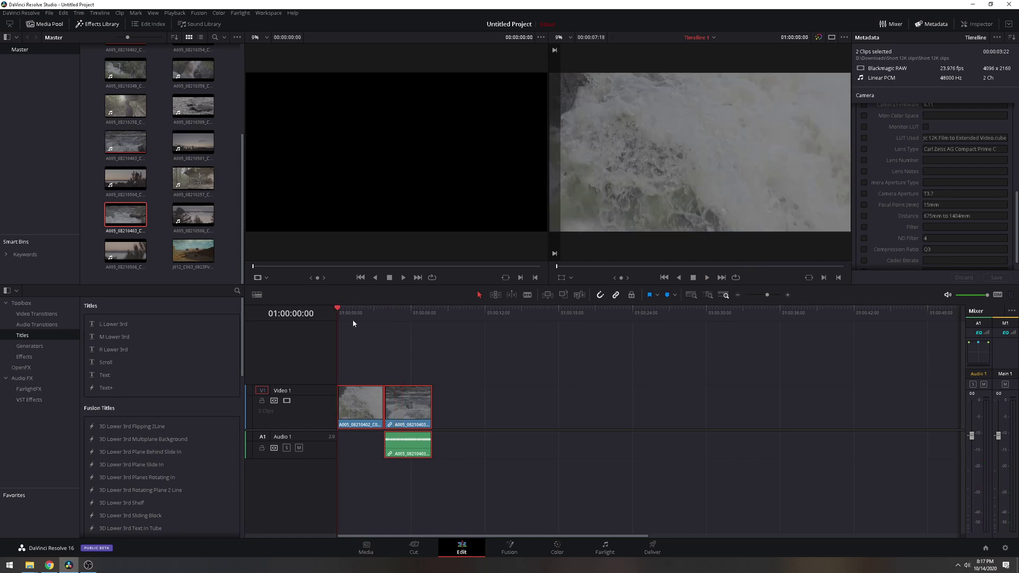
pyautogui.click(1005, 548)
# - Switch the timeline resolution to 4096 x 2160 DCI, save, and return to the timeline start
pyautogui.click(511, 108)
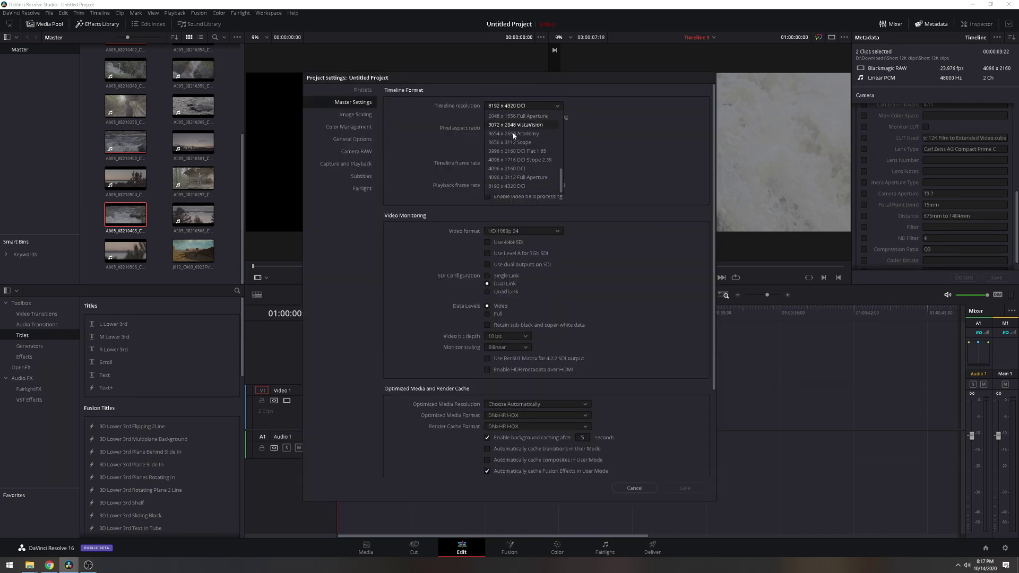
pyautogui.click(517, 169)
pyautogui.click(685, 488)
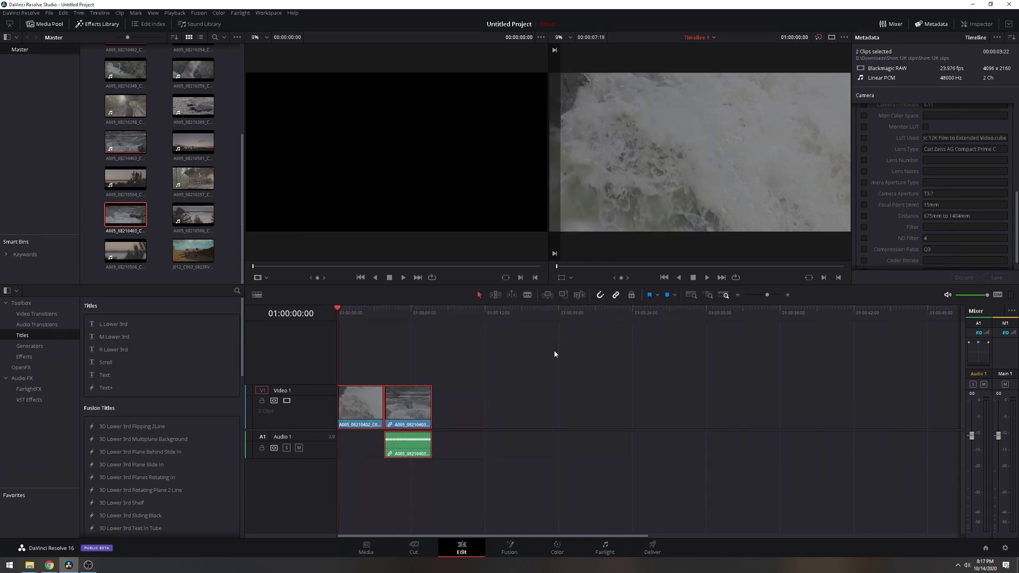
pyautogui.click(355, 314)
pyautogui.press('Home')
# - On the Color page, set Camera Raw Decode Using to Clip
pyautogui.click(565, 549)
pyautogui.click(51, 406)
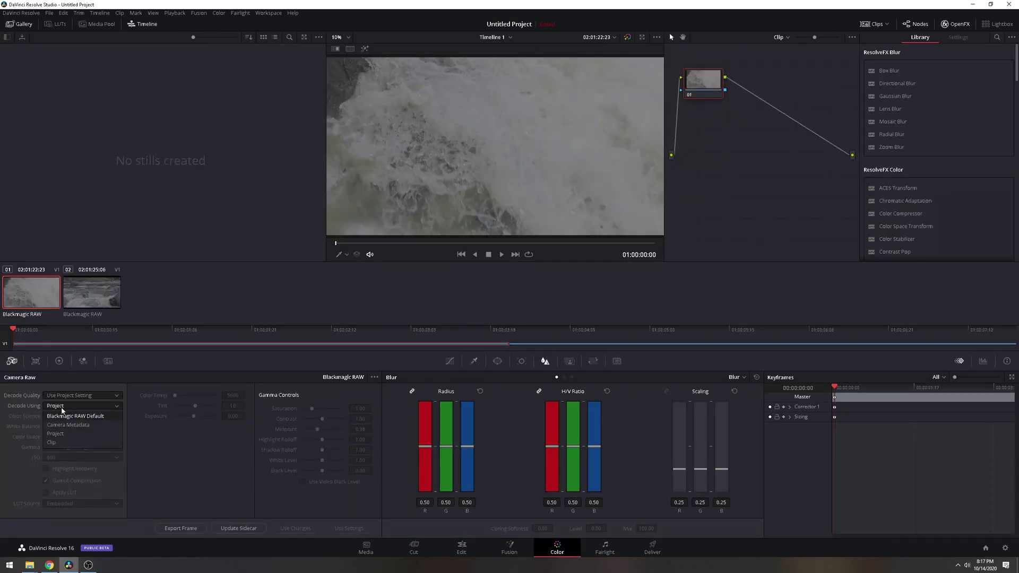
pyautogui.click(62, 419)
pyautogui.click(63, 406)
pyautogui.click(65, 428)
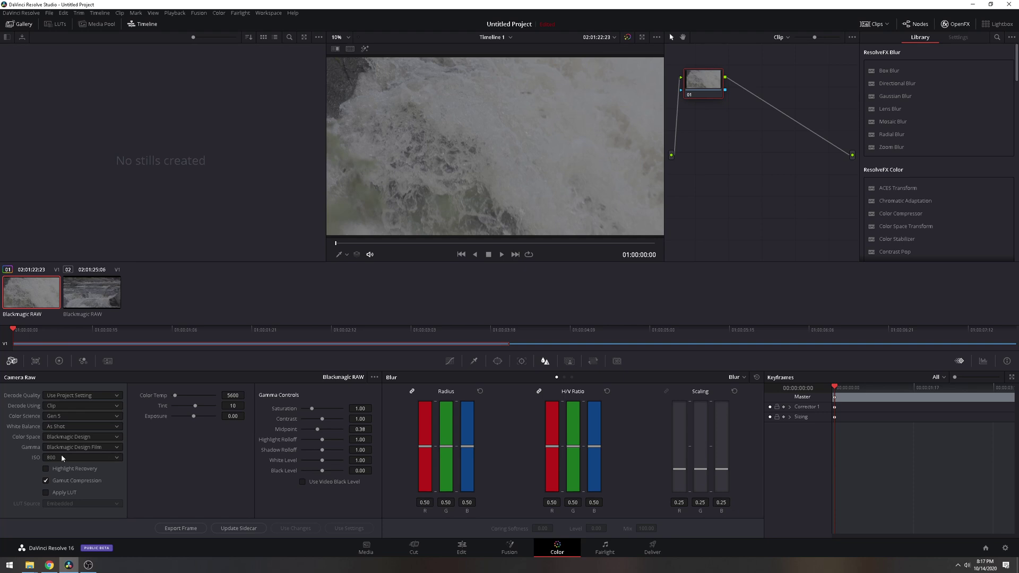
# - Set gamma to Blackmagic Design Extended Video, then add a serial node to clip 01
pyautogui.press('Down')
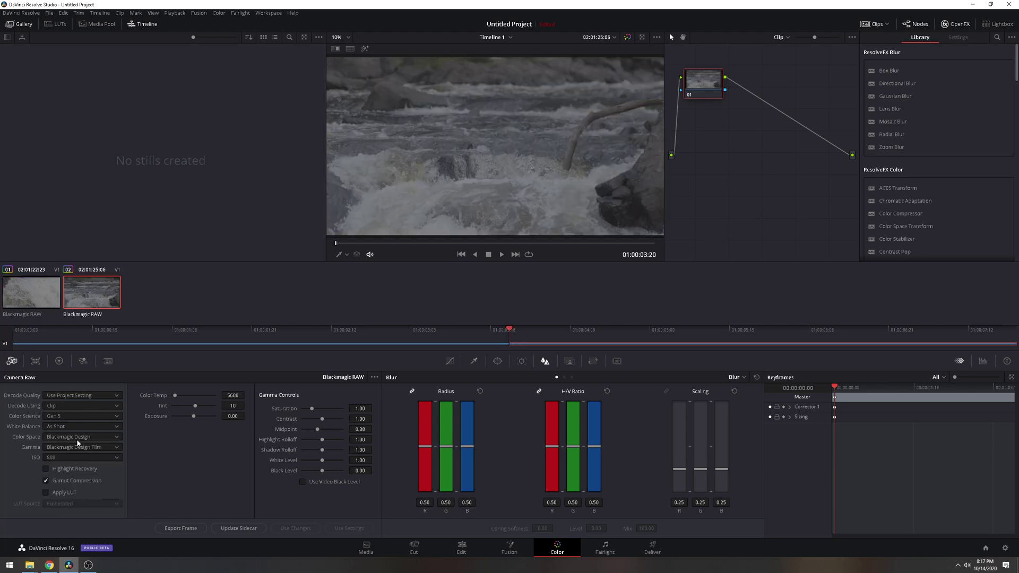
pyautogui.click(79, 450)
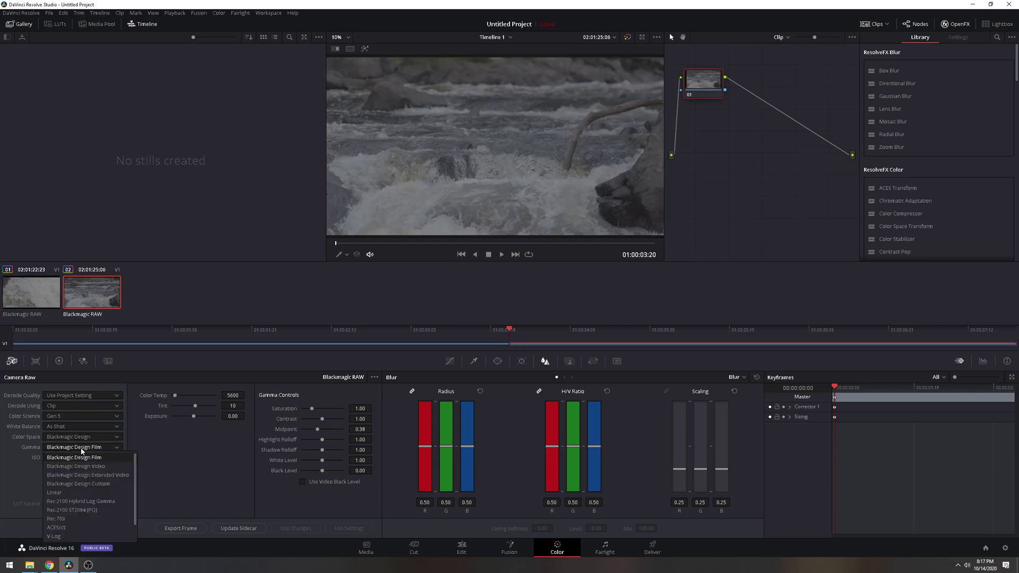
pyautogui.click(87, 476)
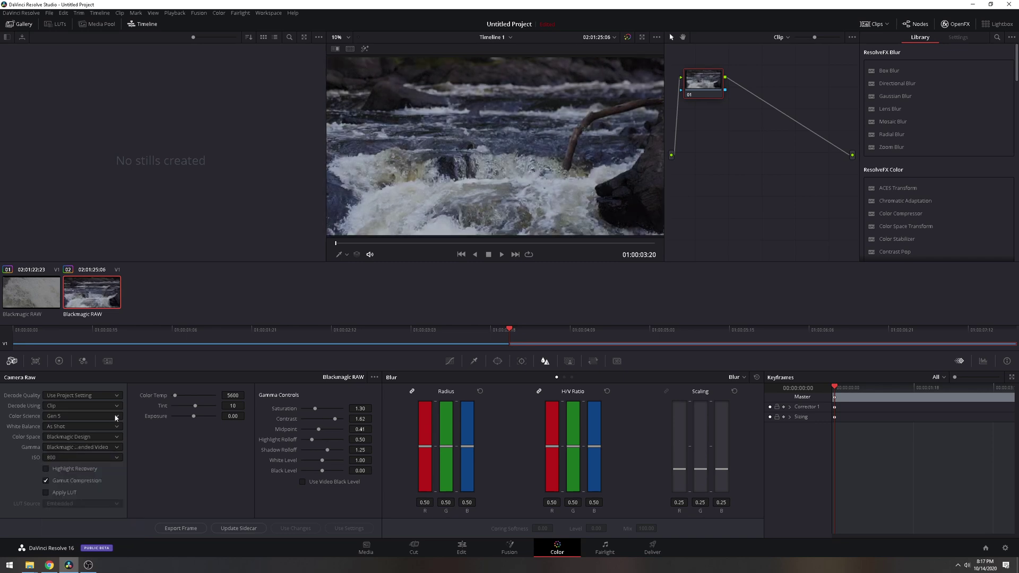
pyautogui.click(97, 449)
pyautogui.click(92, 466)
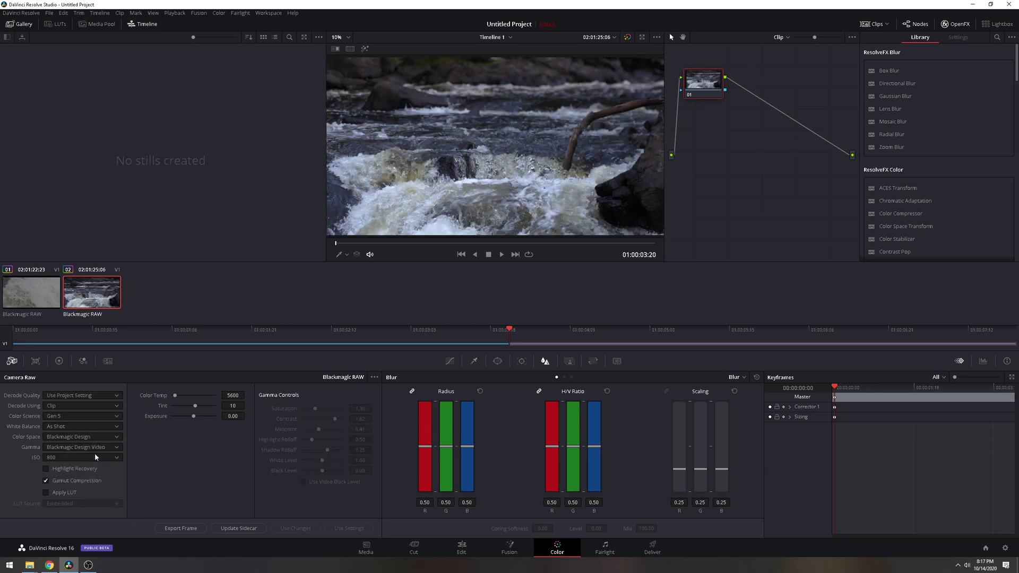
pyautogui.click(101, 447)
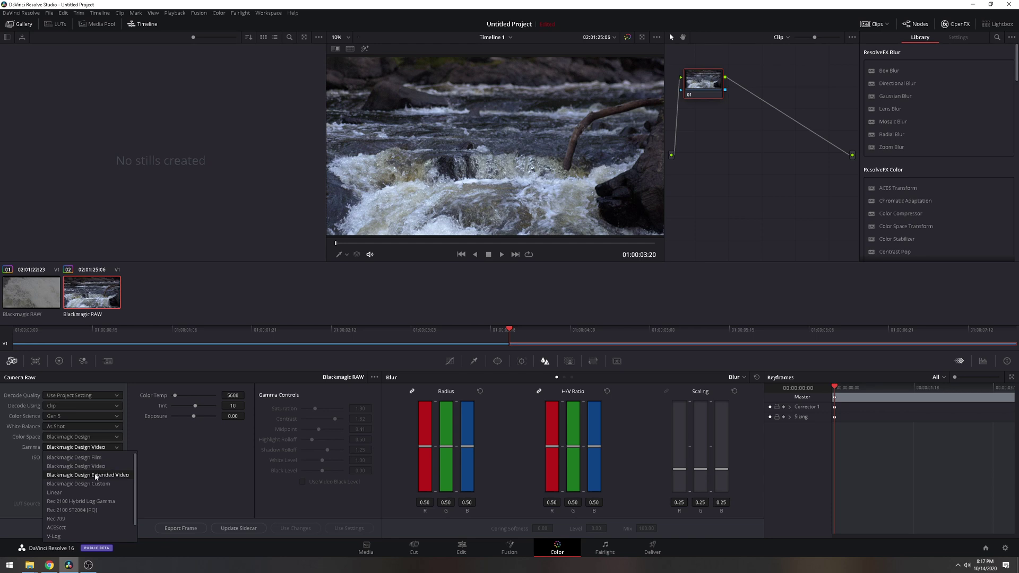
pyautogui.click(89, 476)
pyautogui.press('Up')
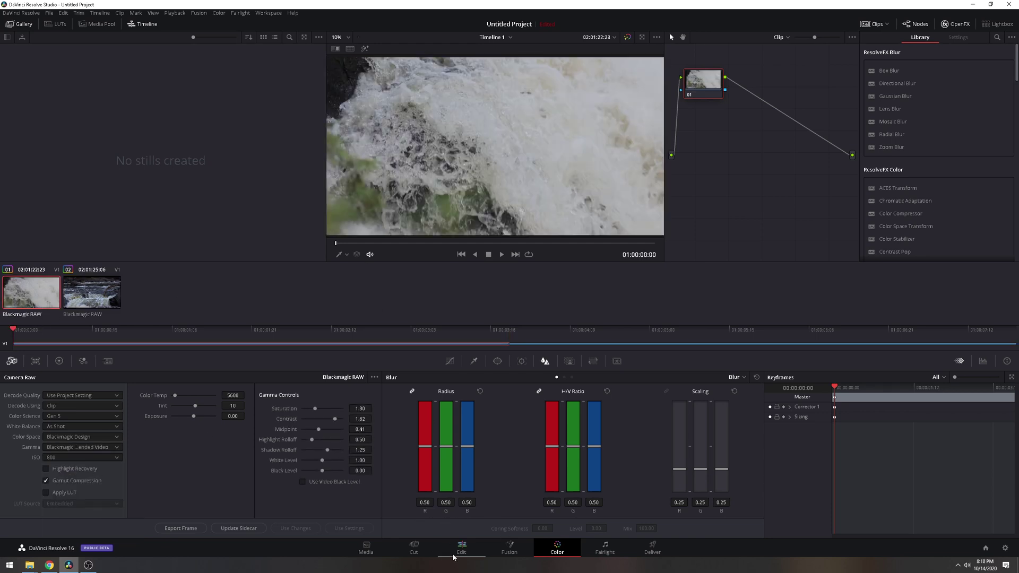
pyautogui.hotkey('alt', 's')
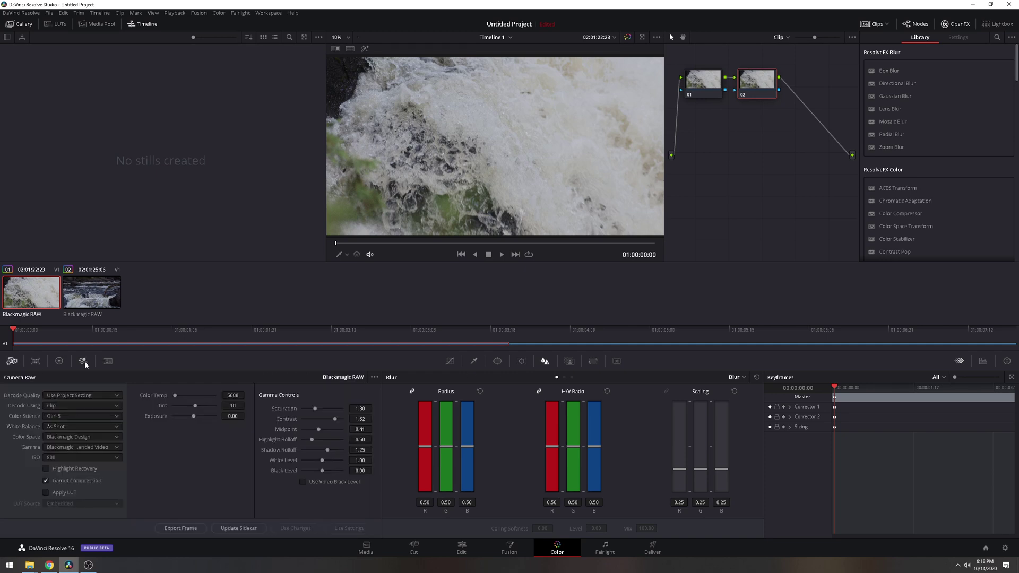
# - Show the Motion Effects panel and reconfirm the clip's attributes
pyautogui.click(108, 361)
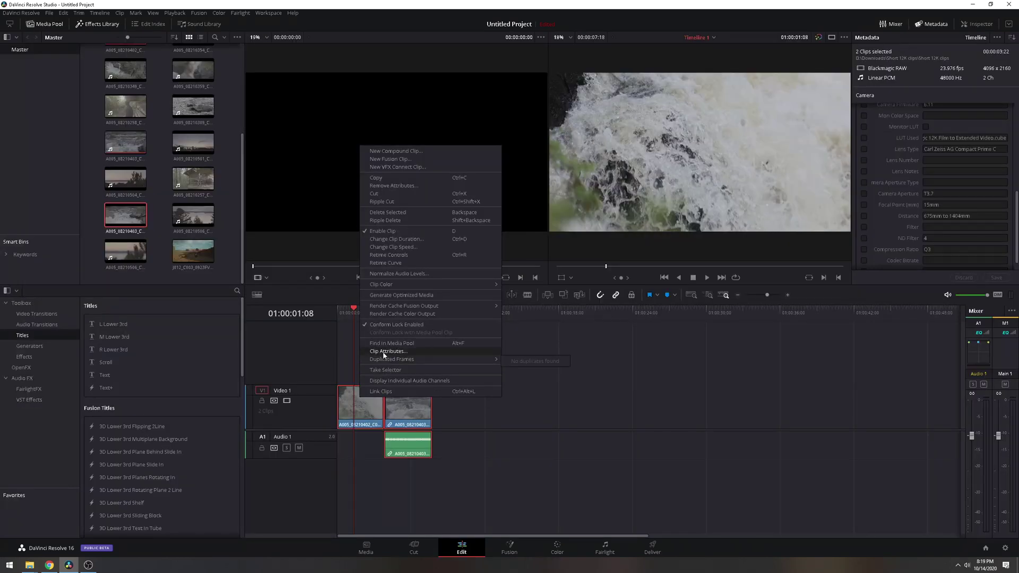
pyautogui.click(456, 351)
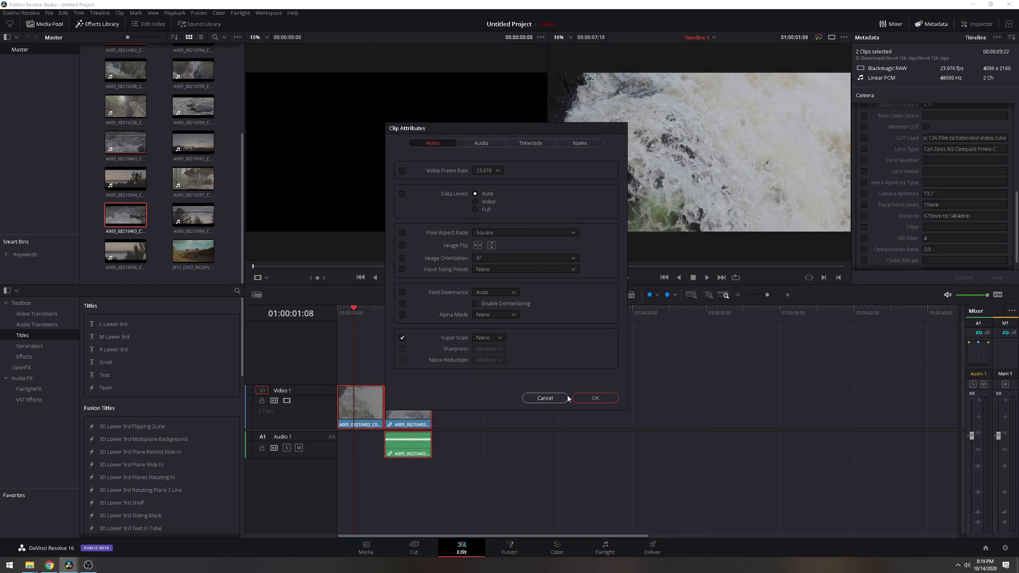
pyautogui.click(595, 398)
pyautogui.click(558, 546)
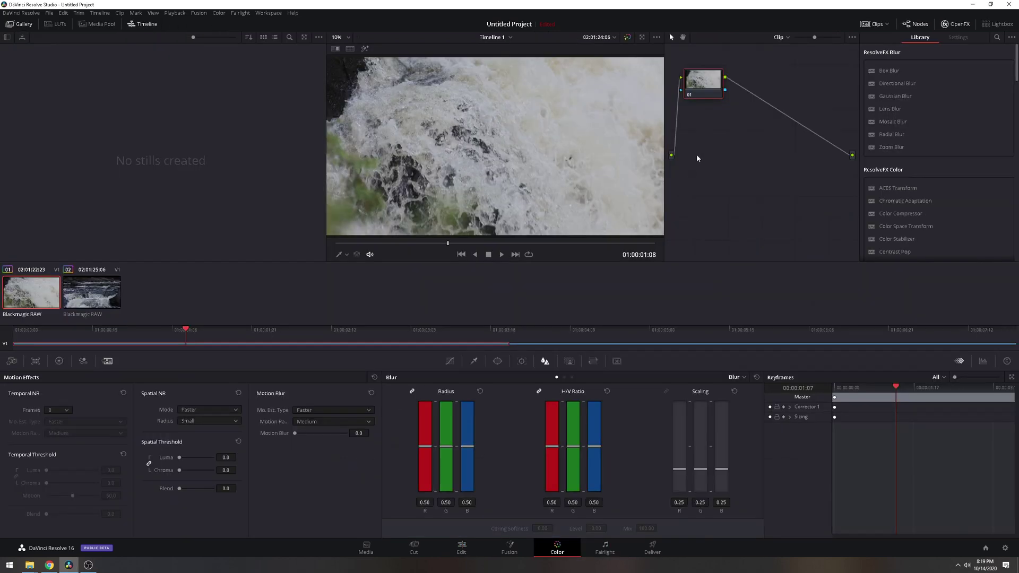
# - Set temporal noise reduction to 2 frames, Better motion estimation, threshold 8.0
pyautogui.click(59, 410)
pyautogui.click(58, 439)
pyautogui.click(69, 422)
pyautogui.click(55, 441)
pyautogui.doubleClick(112, 470)
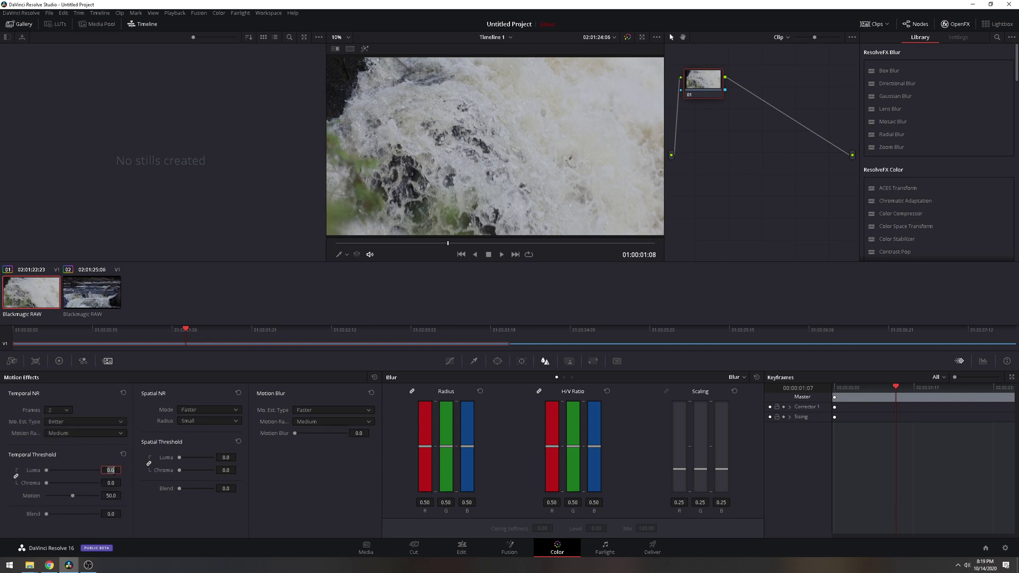
pyautogui.write('10')
pyautogui.press('Return')
pyautogui.doubleClick(112, 470)
pyautogui.write('8')
pyautogui.press('Return')
# - Set Better spatial noise reduction at 4.0 and copy the grade to clip 02
pyautogui.doubleClick(226, 457)
pyautogui.write('4')
pyautogui.press('Return')
pyautogui.click(205, 410)
pyautogui.click(202, 429)
pyautogui.click(100, 306)
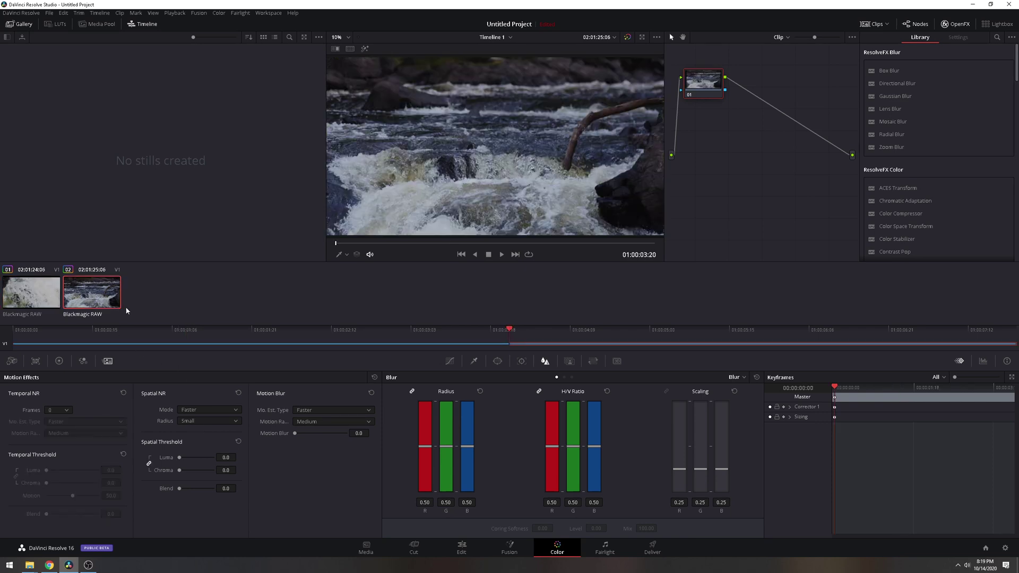
pyautogui.press('=')
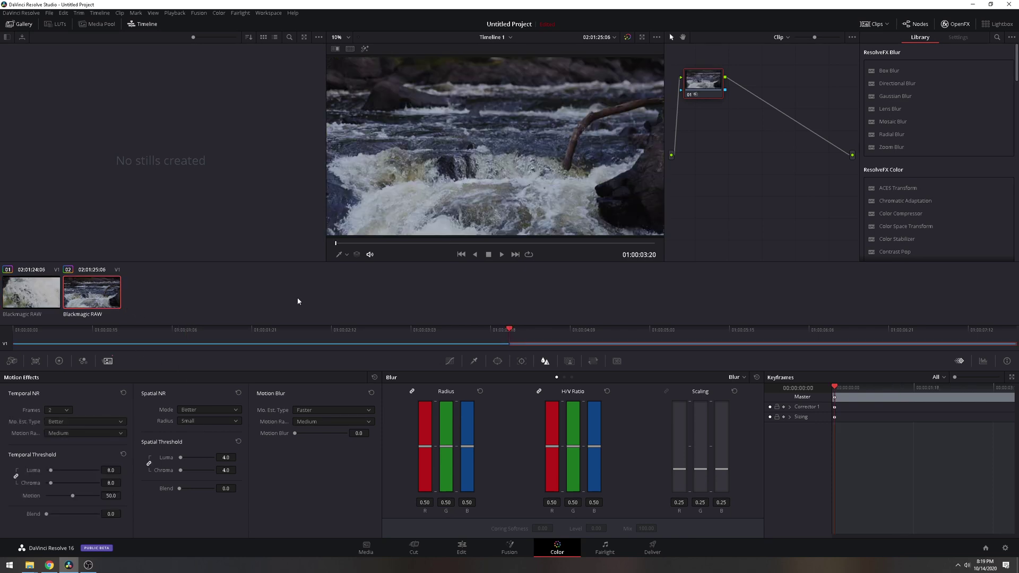
pyautogui.press('Up')
# - Play clip 01 to test noise-reduction performance, then return to its start
pyautogui.click(502, 255)
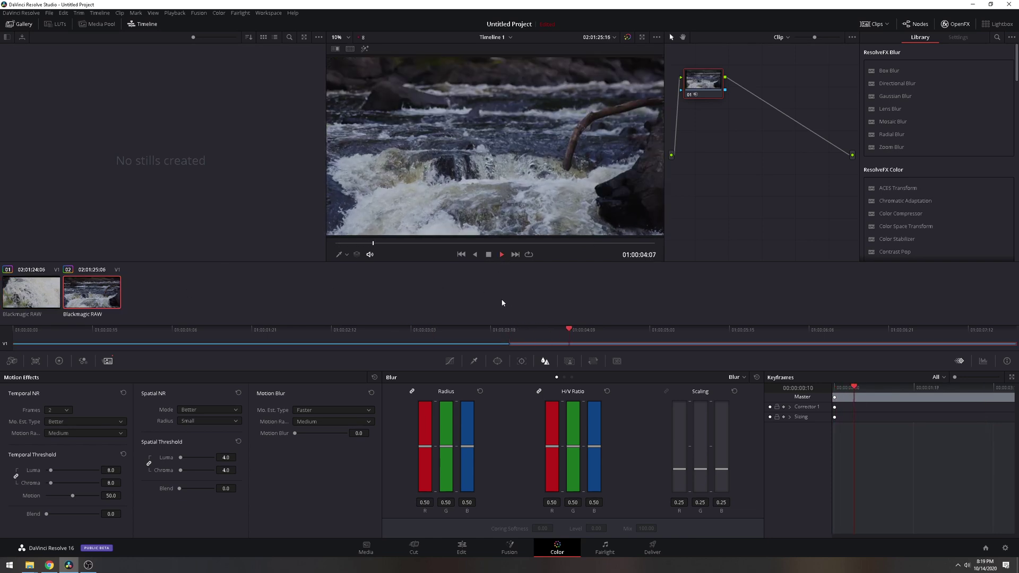
pyautogui.click(493, 254)
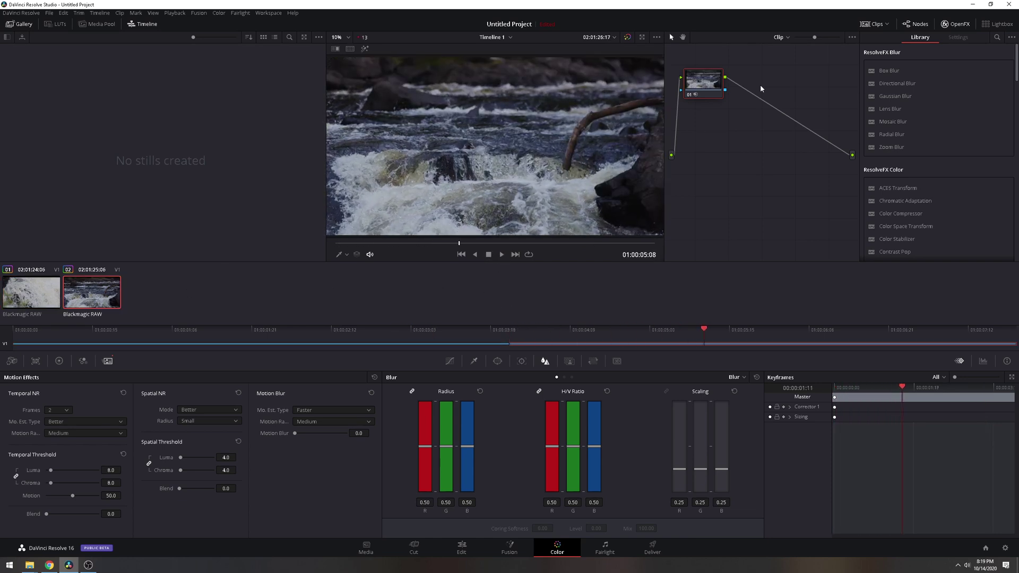
pyautogui.press('Home')
# - Delete clip 01's noise-reduction node, then play clip 02
pyautogui.press('Delete')
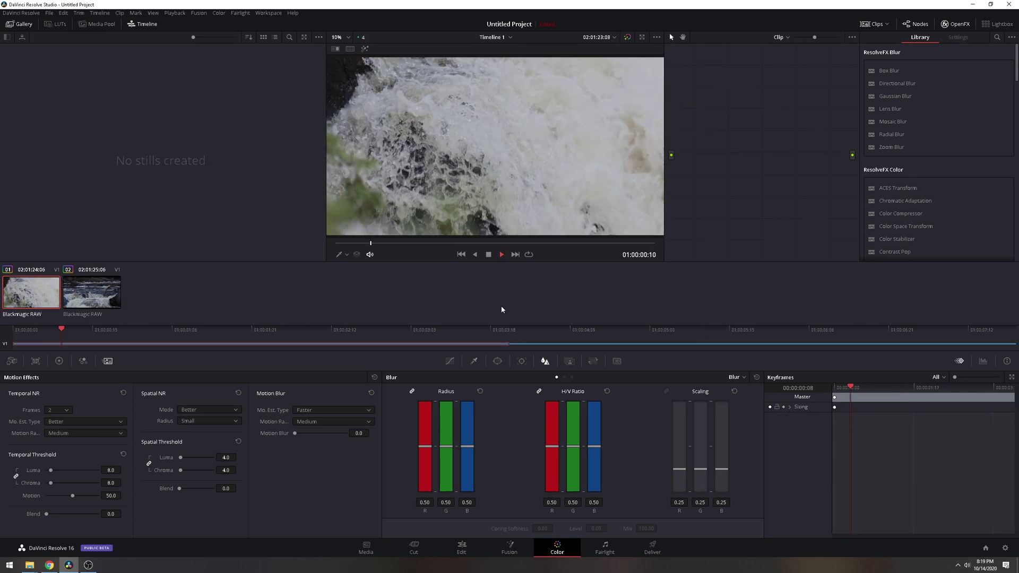
pyautogui.press('space')
pyautogui.press('Down')
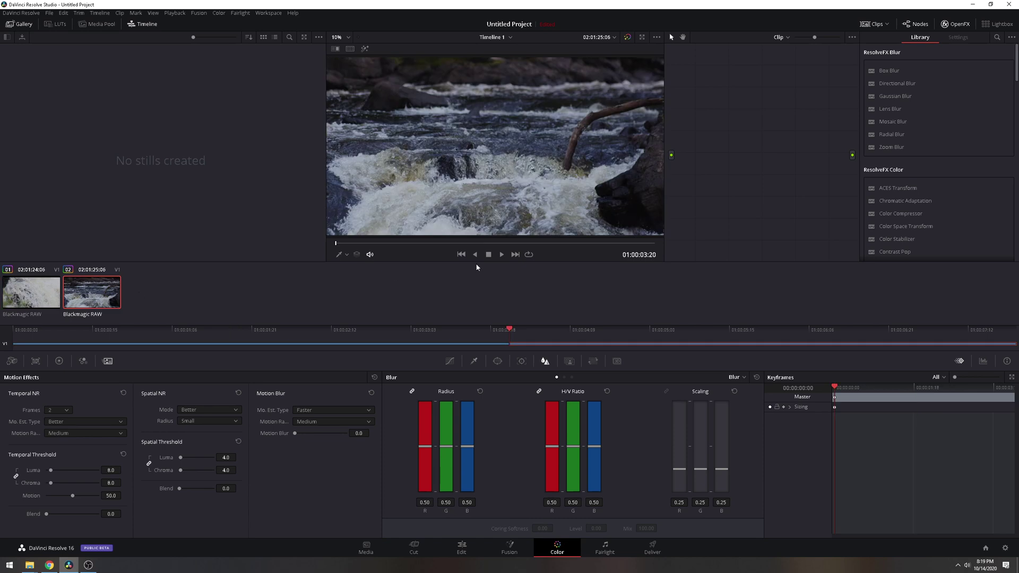
pyautogui.press('space')
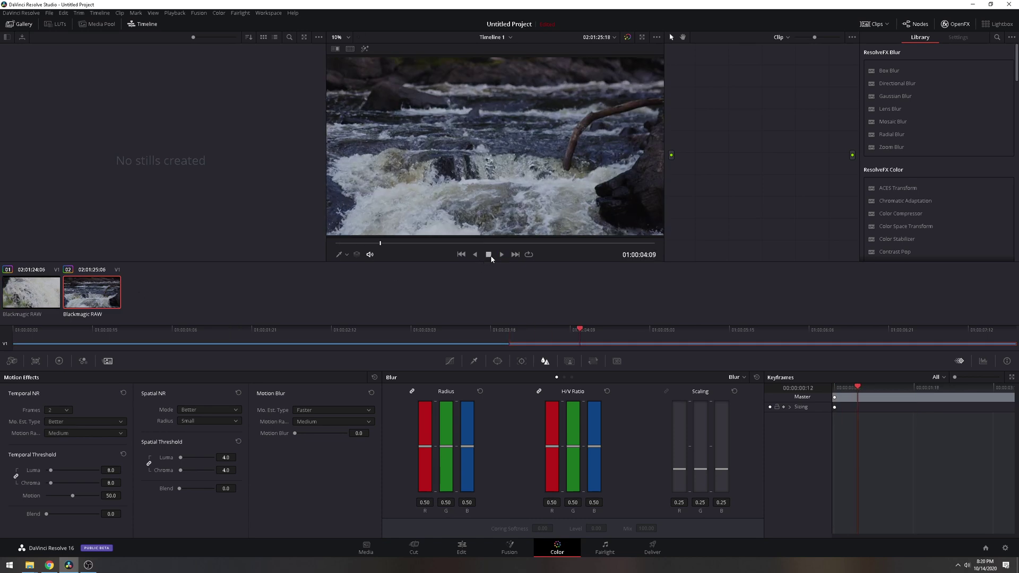